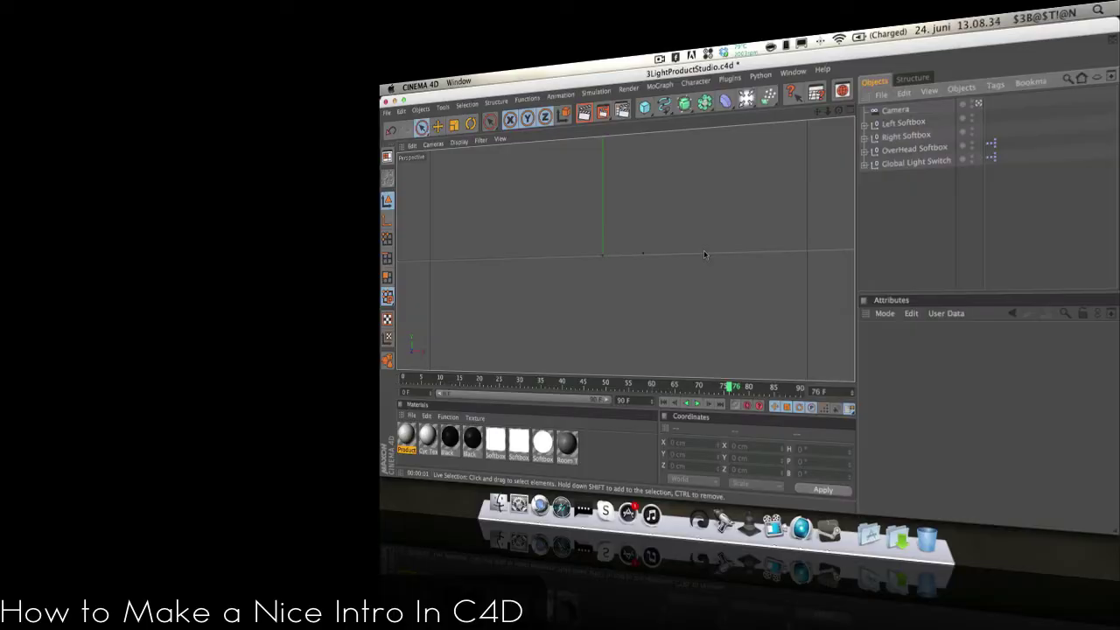
Return to frame 0, set the timeline length to 200 frames, and extend the preview range to the full 200 F.
left_click(666, 402)
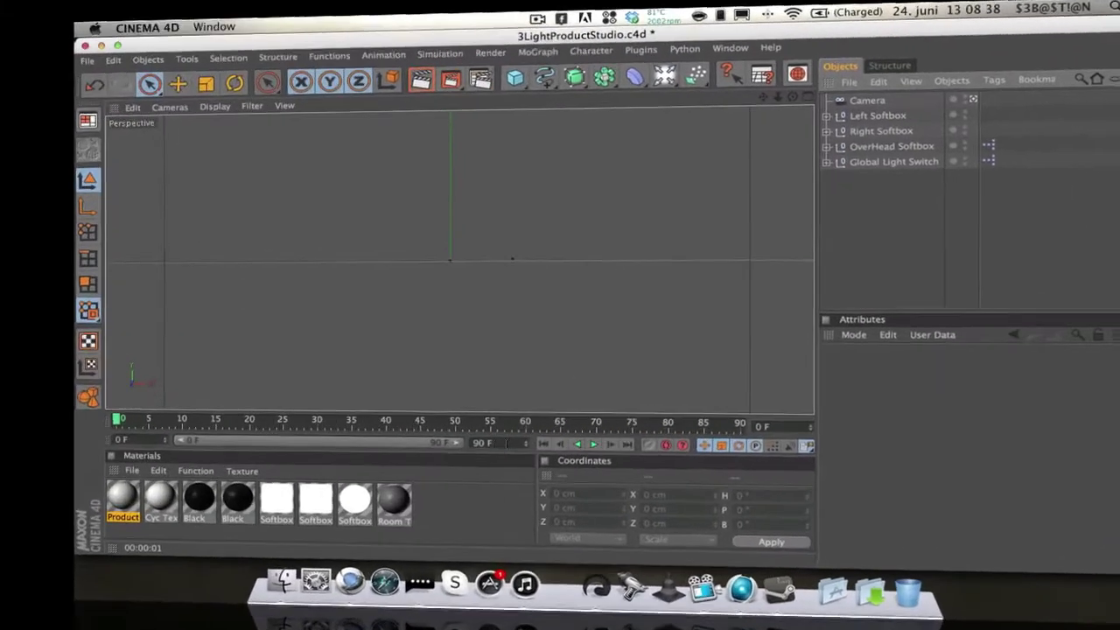
left_click_drag(507, 443, 466, 450)
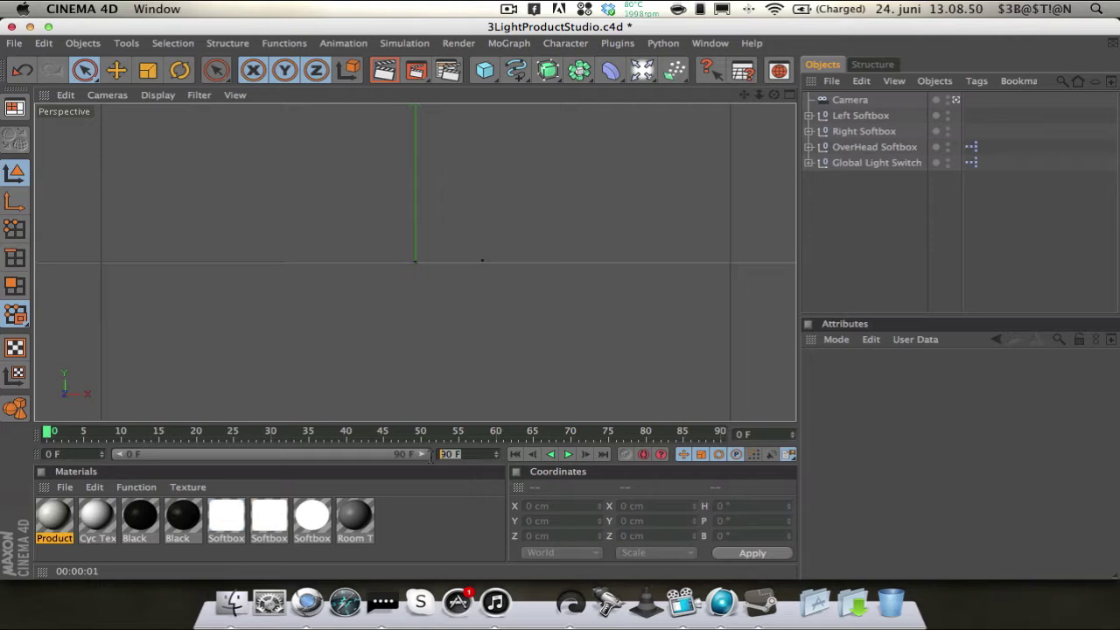
type("200")
key("Return")
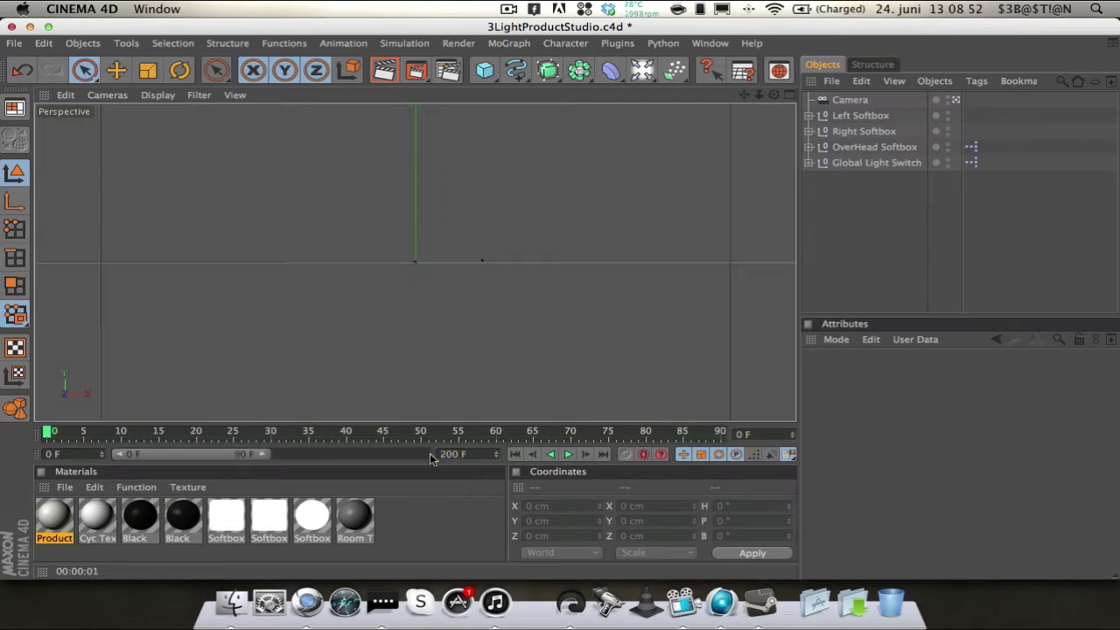
left_click_drag(265, 454, 429, 454)
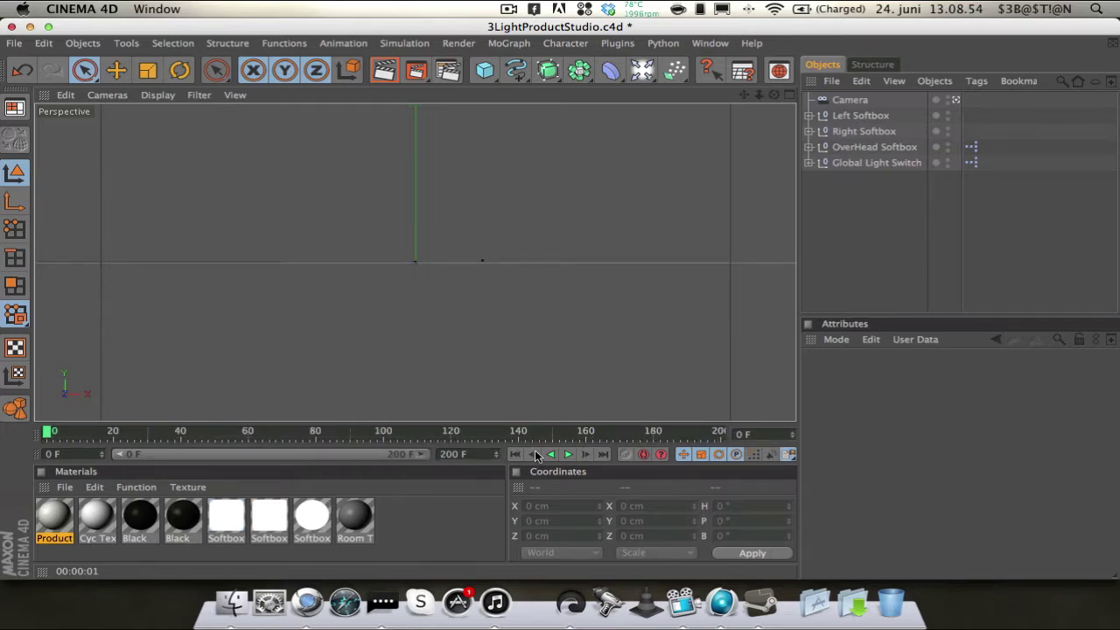
Add a MoText object with Middle alignment and the text "TUTORIAL".
left_click(509, 43)
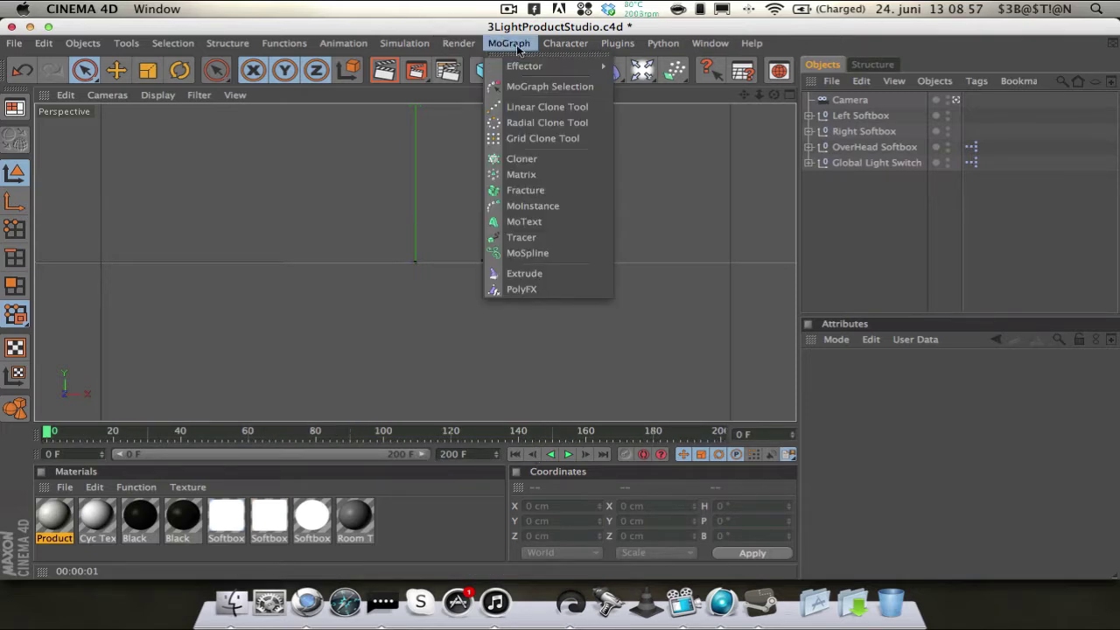
left_click(516, 221)
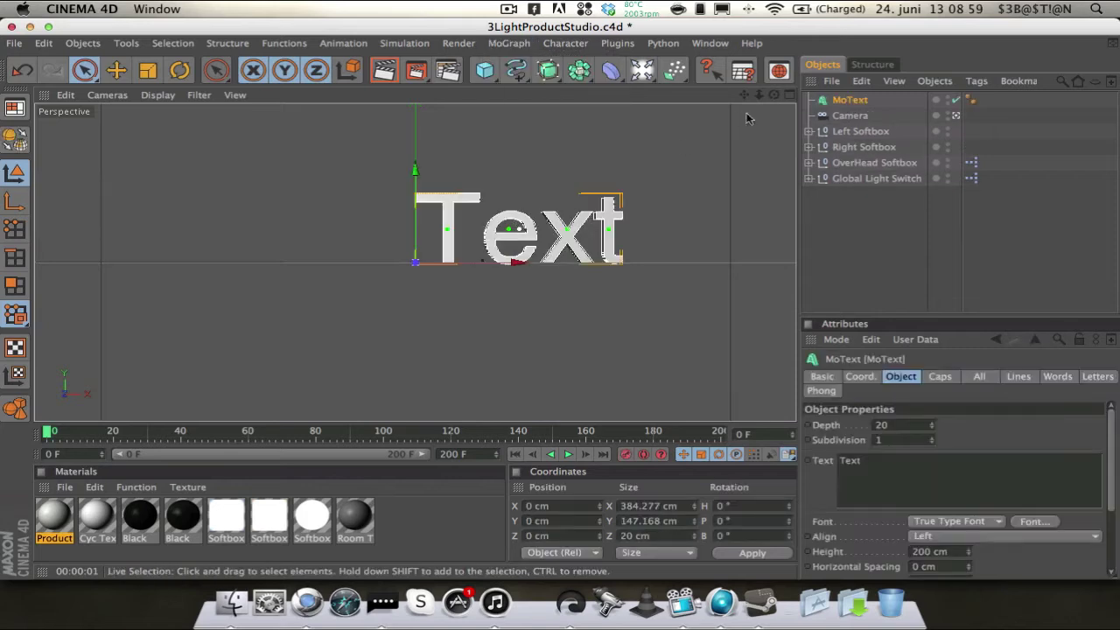
left_click(943, 536)
left_click(948, 508)
double_click(857, 461)
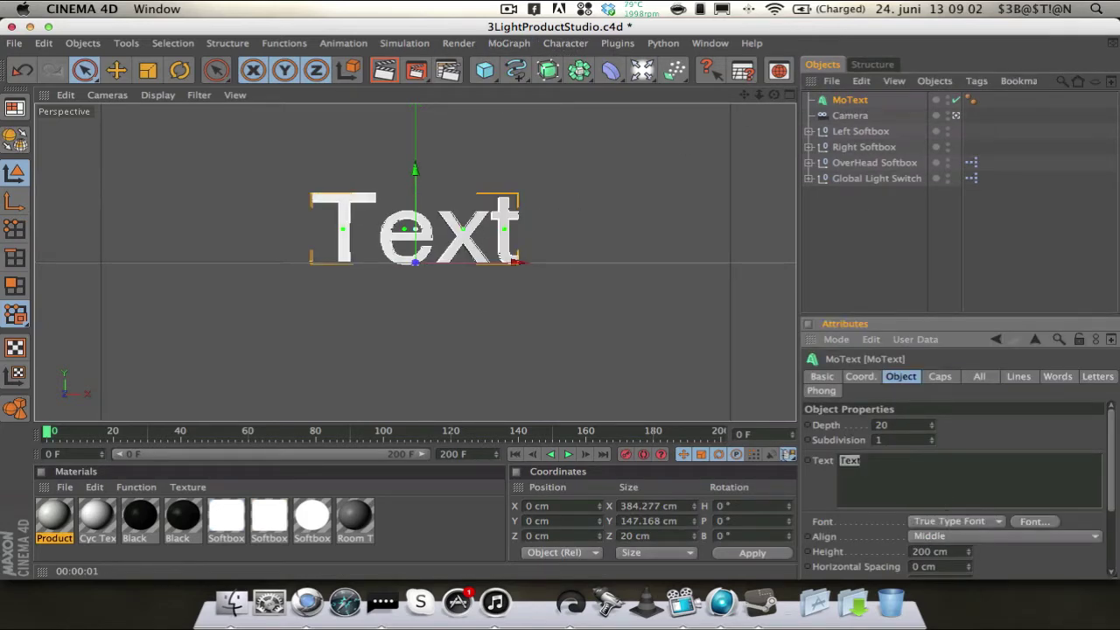
type("TUTORIAL")
Change the MoText font to TYPOGRAPH PRO SemiBold from the BEST FONTS!!!! collection.
left_click(1028, 523)
left_click(554, 310)
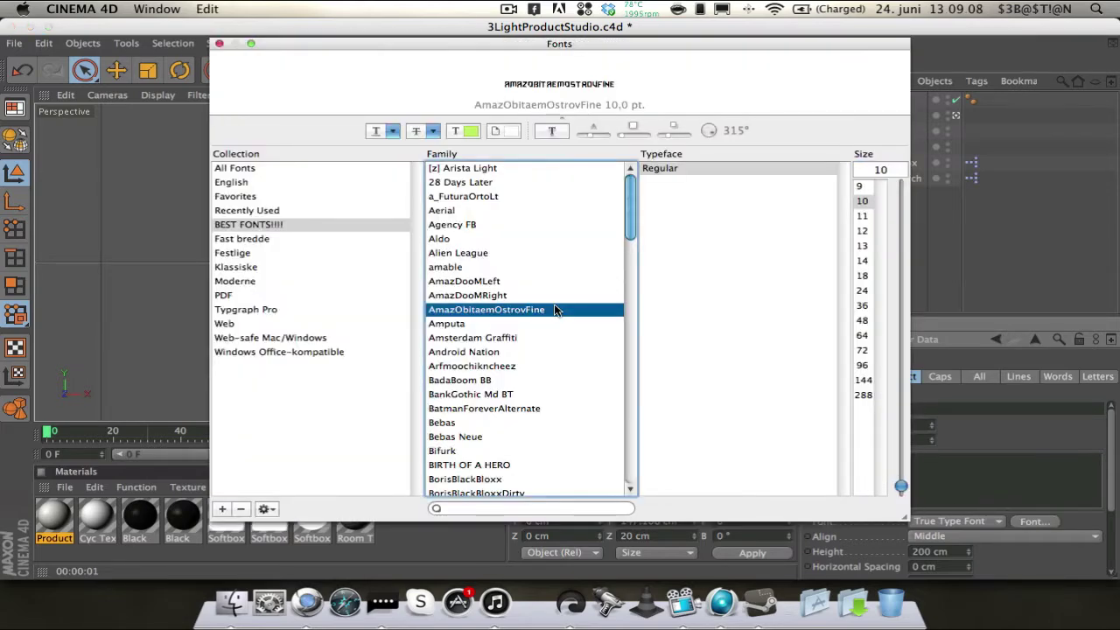
key("t")
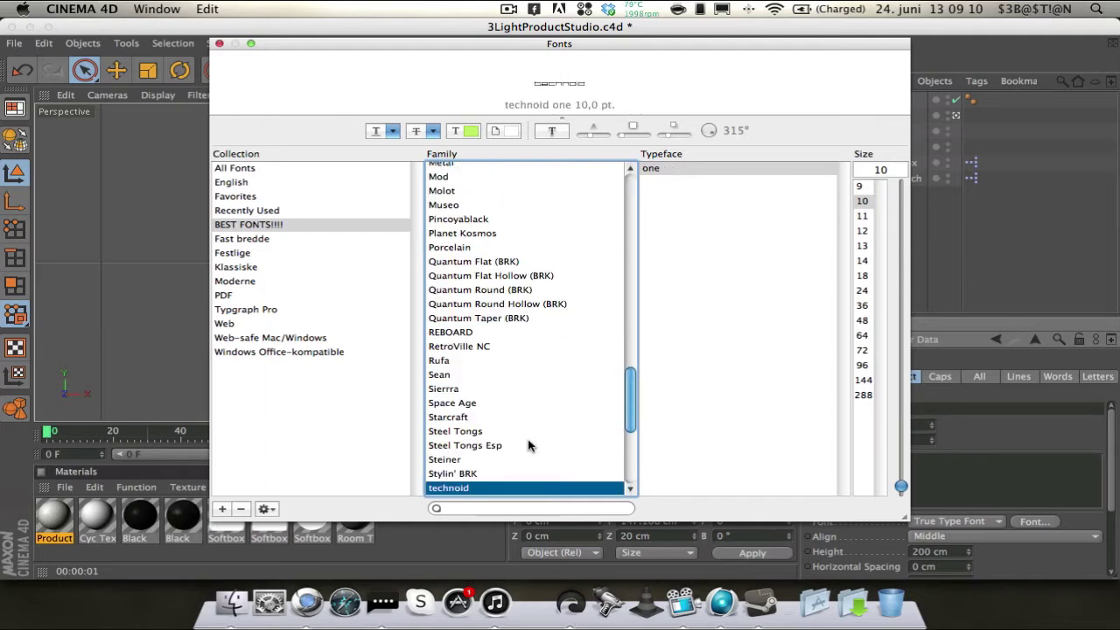
key("y")
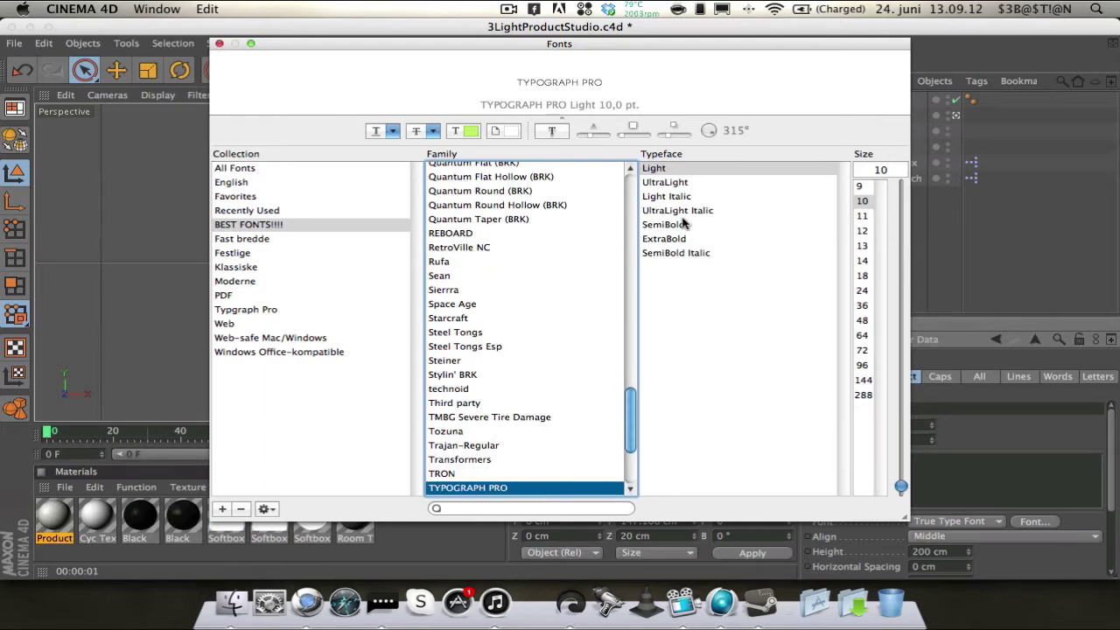
left_click(650, 221)
left_click(219, 43)
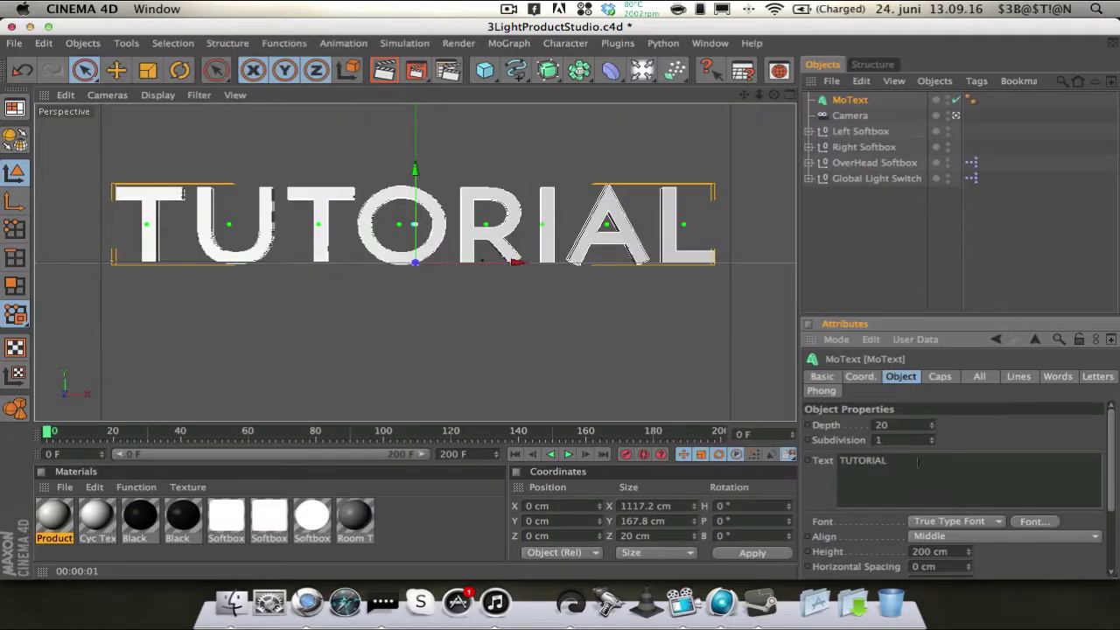
Set the text's extrusion depth to 75 and use Fillet Cap for both its start and end caps.
double_click(904, 425)
key("Return")
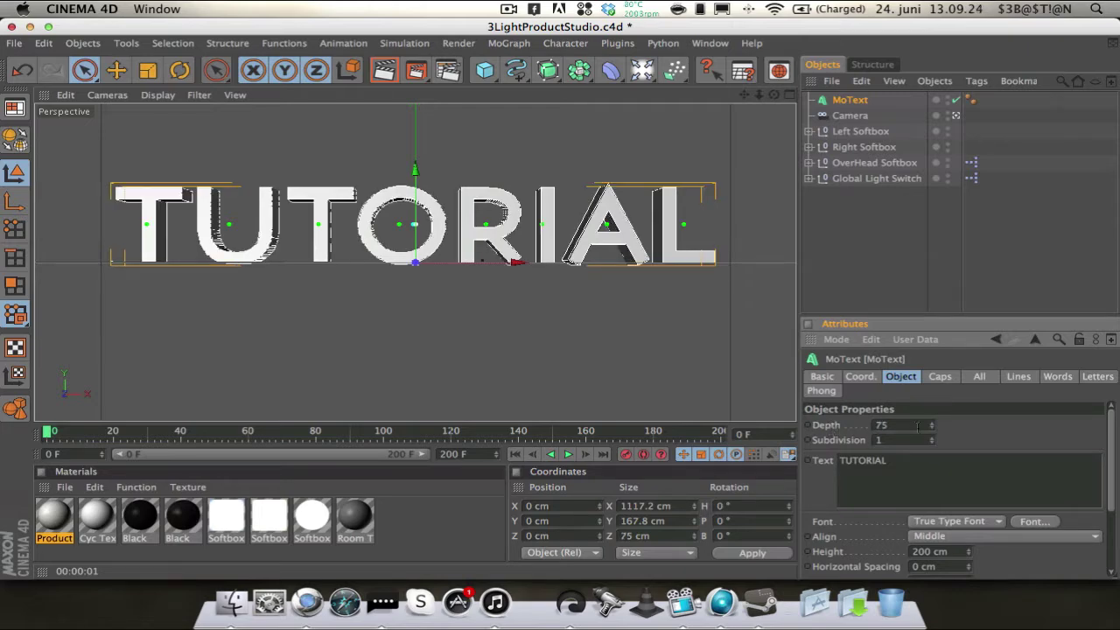
left_click(939, 376)
left_click(910, 424)
left_click(892, 486)
left_click(891, 472)
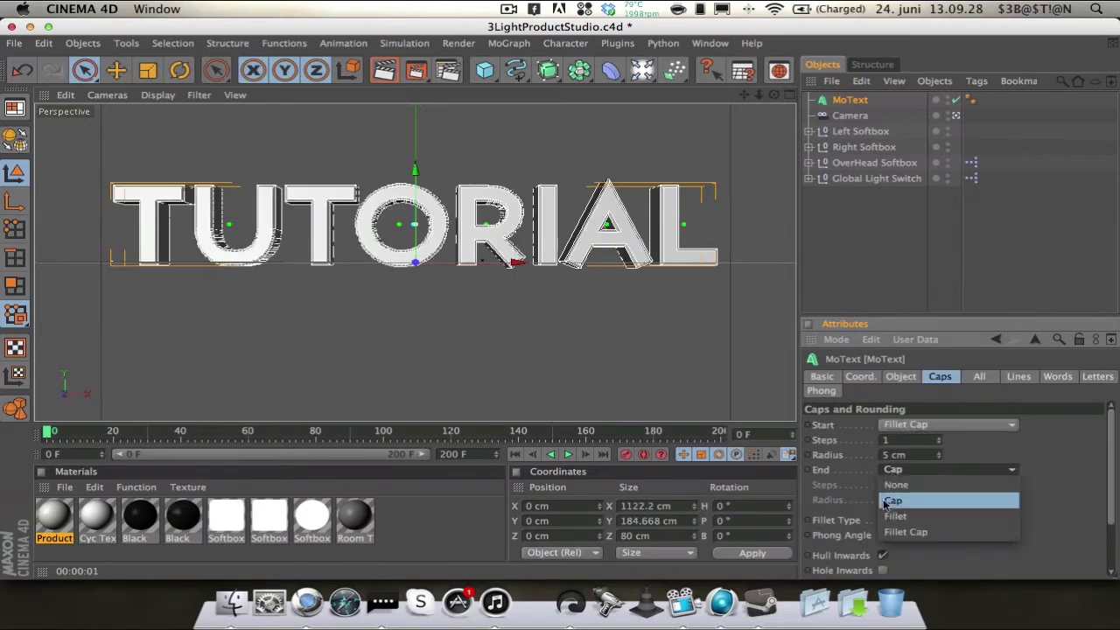
left_click(912, 530)
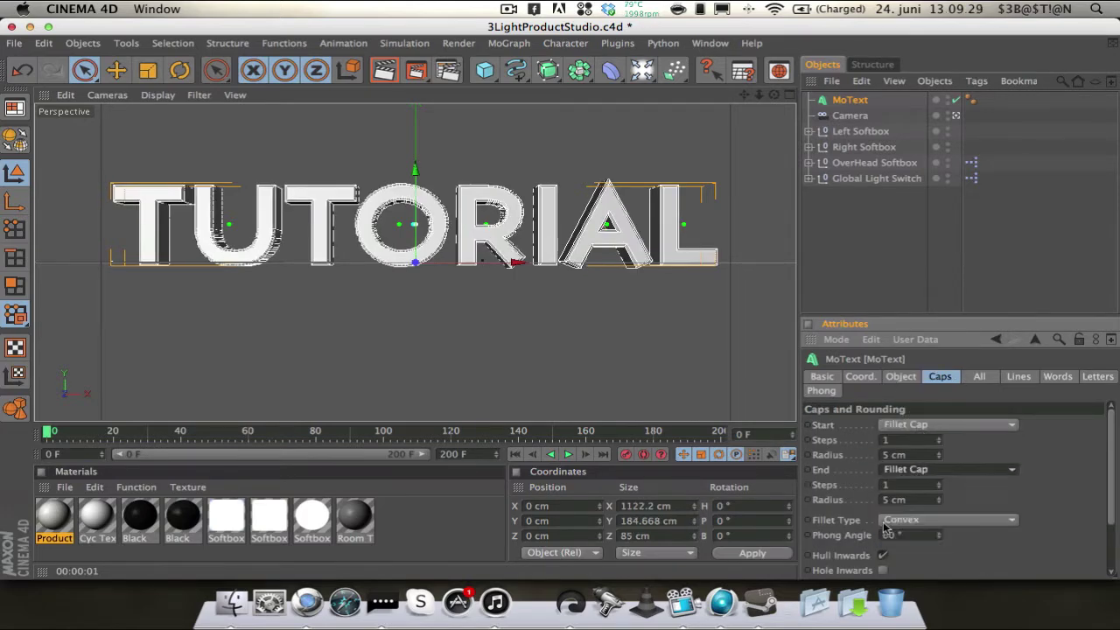
Set the start and end fillet radii of the text to 3 cm, then deselect it and render the view.
left_click(939, 502)
left_click(939, 503)
left_click(939, 453)
left_click(939, 453)
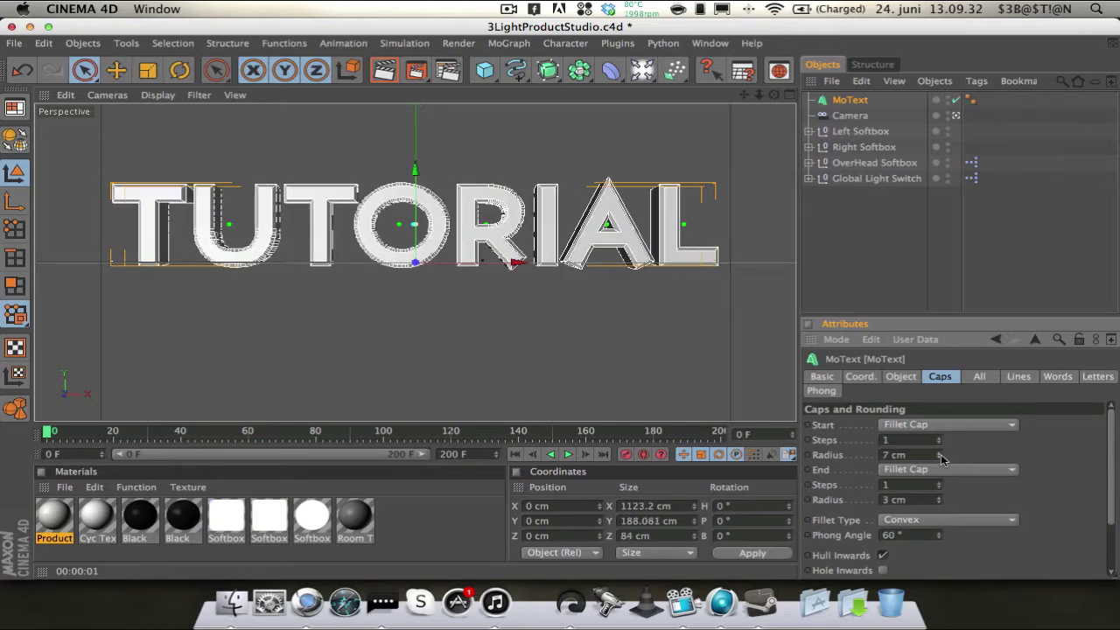
left_click(939, 458)
left_click(939, 458)
left_click(939, 458)
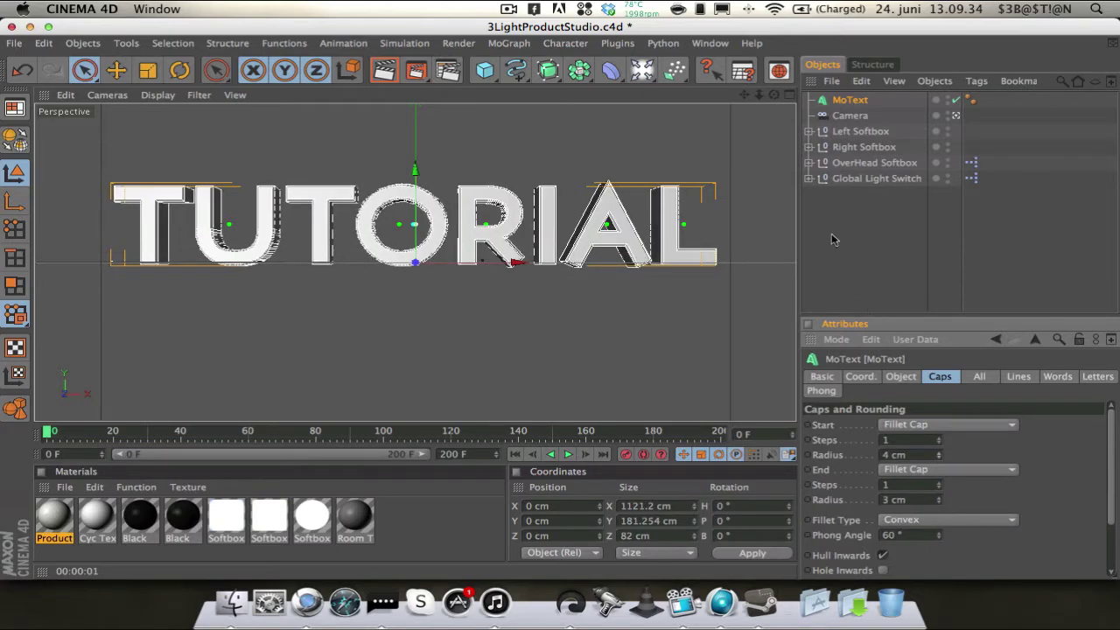
left_click(939, 457)
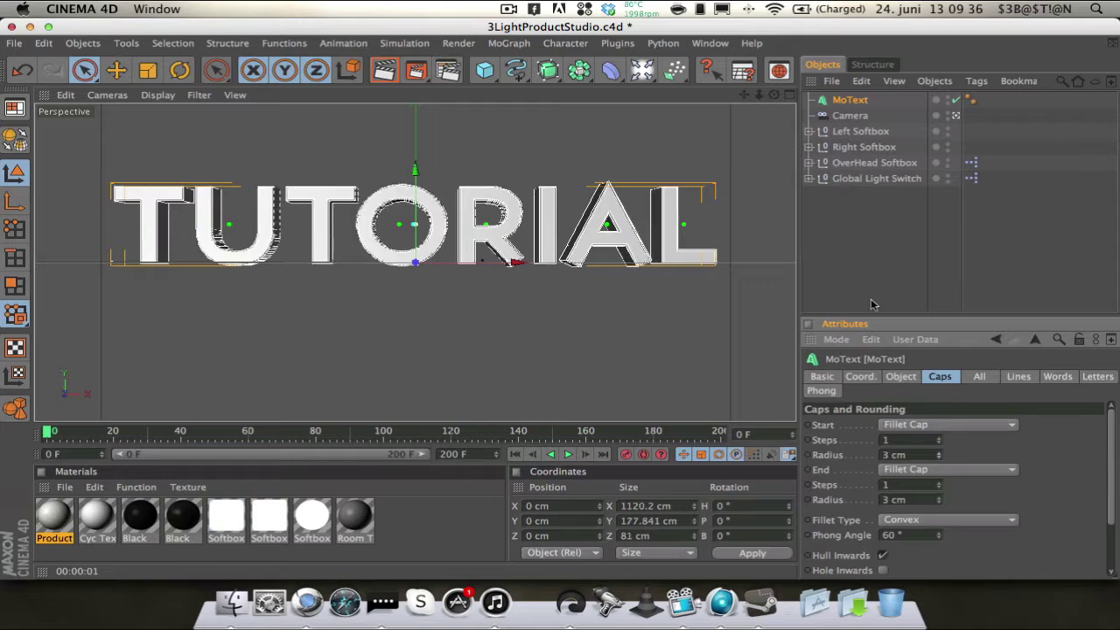
left_click(854, 256)
key("super+r")
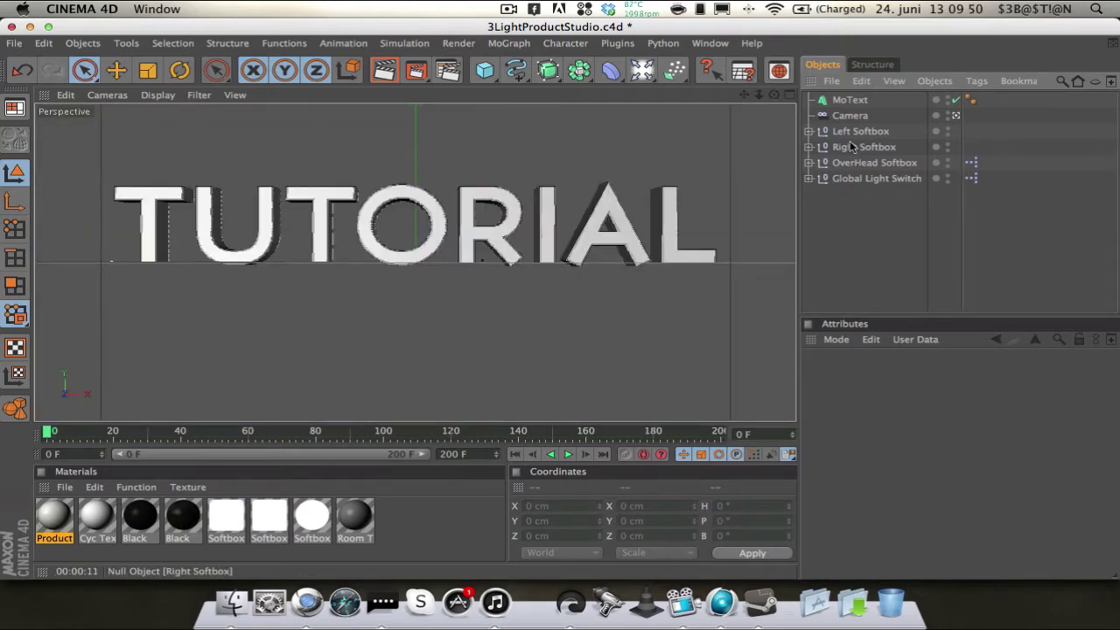
Duplicate the MoText object by copying and pasting it.
left_click(856, 101)
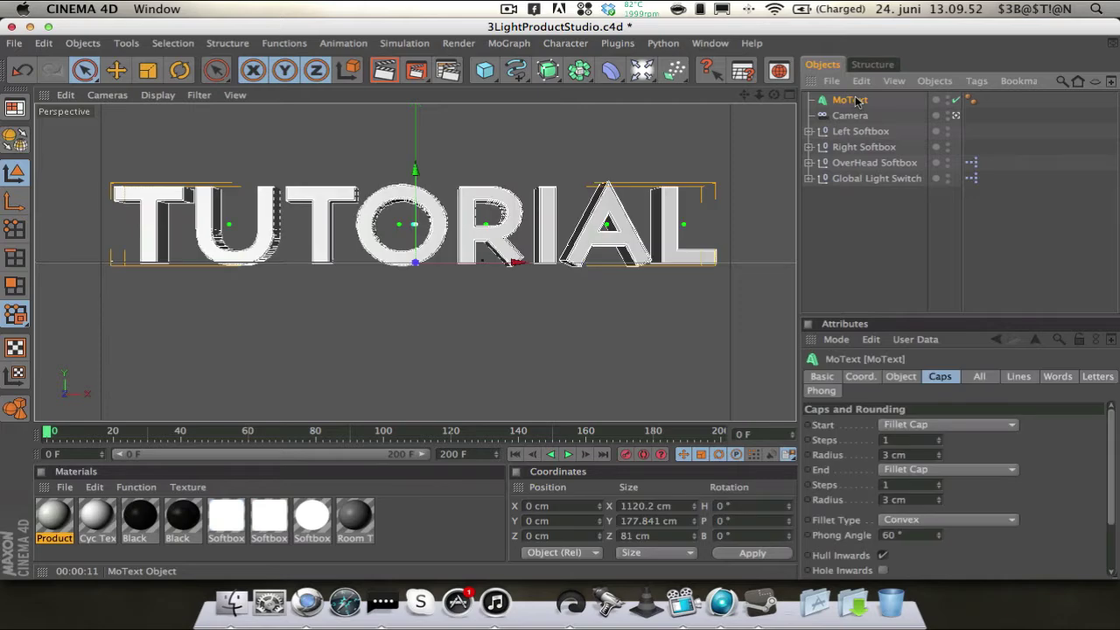
key("super+c")
key("super+v")
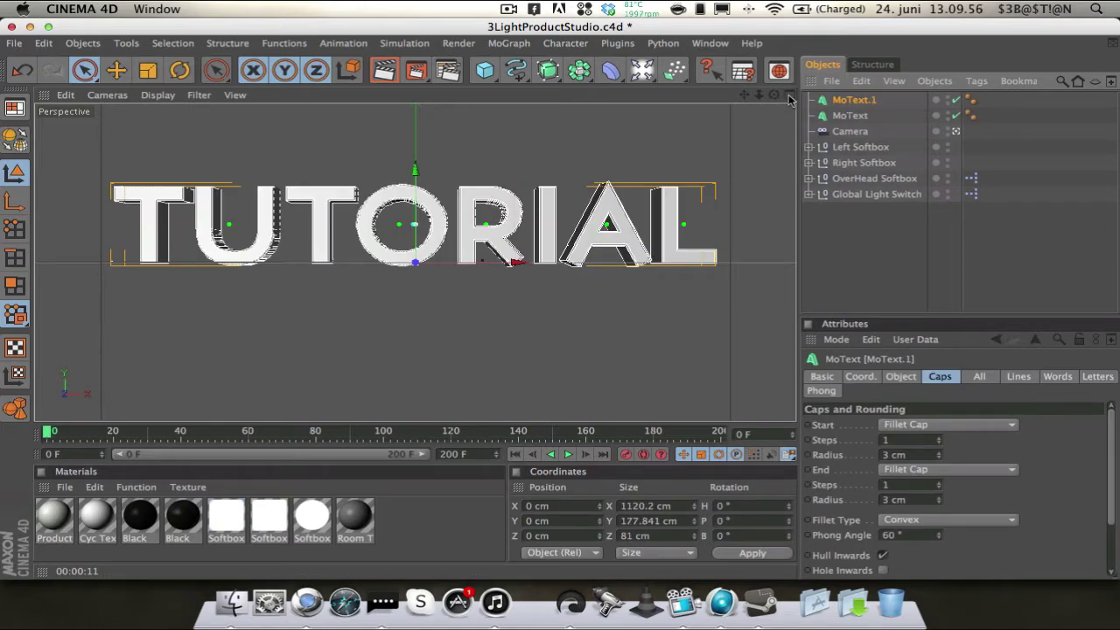
Move the duplicate text back along Z to about 77 cm, directly behind the original text.
left_click(789, 96)
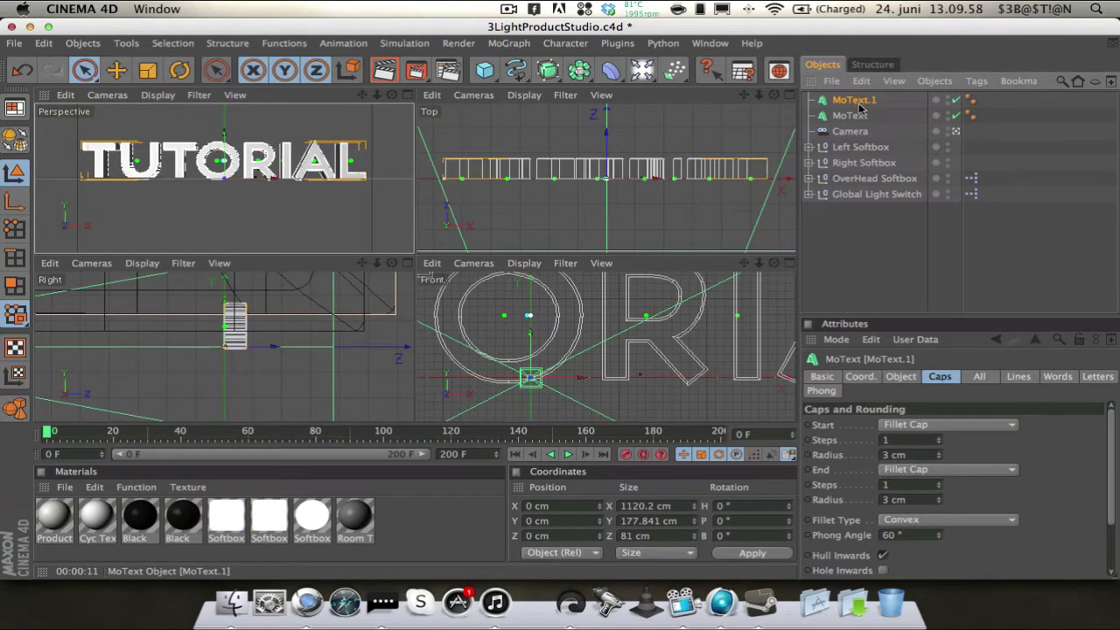
mouse_move(605, 149)
left_mouse_down()
mouse_move(606, 126)
mouse_move(605, 160)
left_mouse_up()
left_click_drag(377, 263, 183, 289)
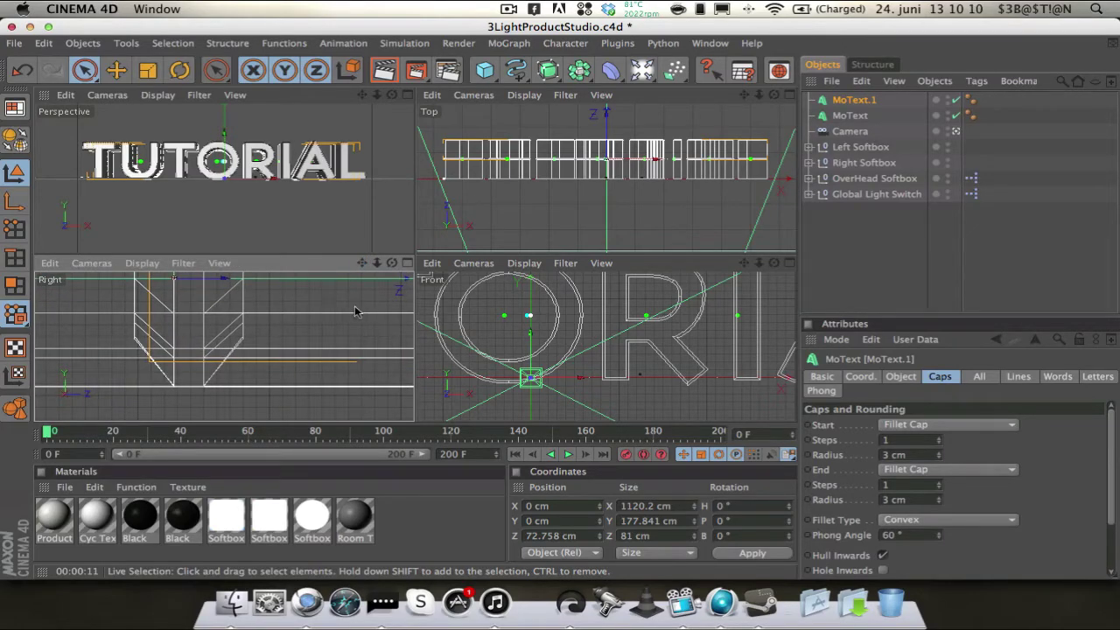
left_click_drag(376, 263, 360, 296)
left_click_drag(243, 345, 247, 346)
left_click(410, 96)
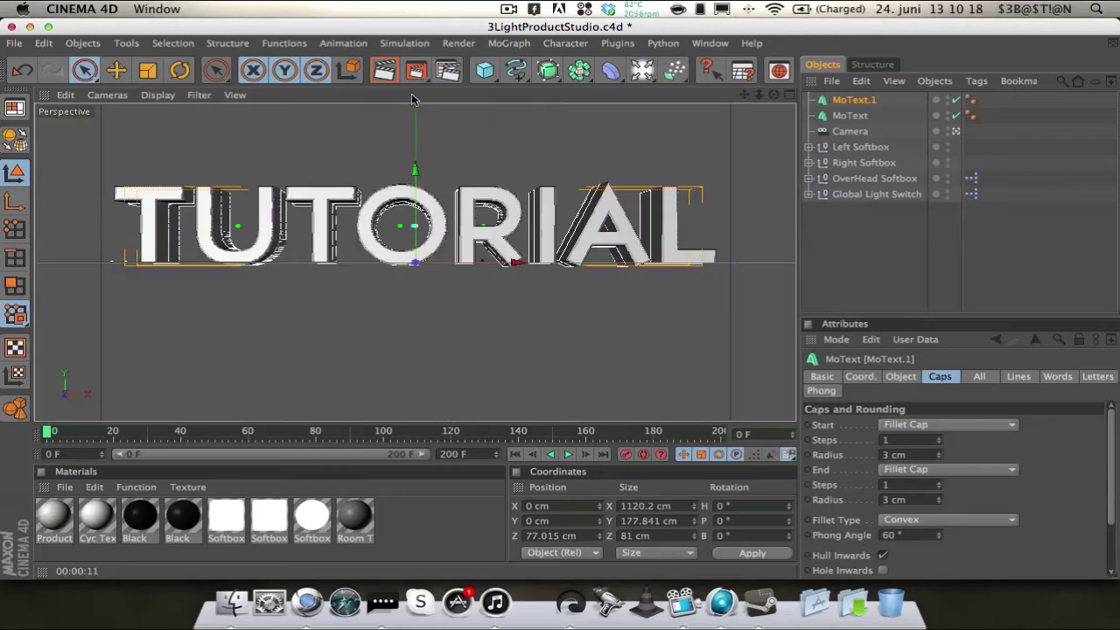
Enlarge the rear text's fillet radii, with the start radius at 5 cm, and preview the render.
left_click_drag(944, 454, 940, 456)
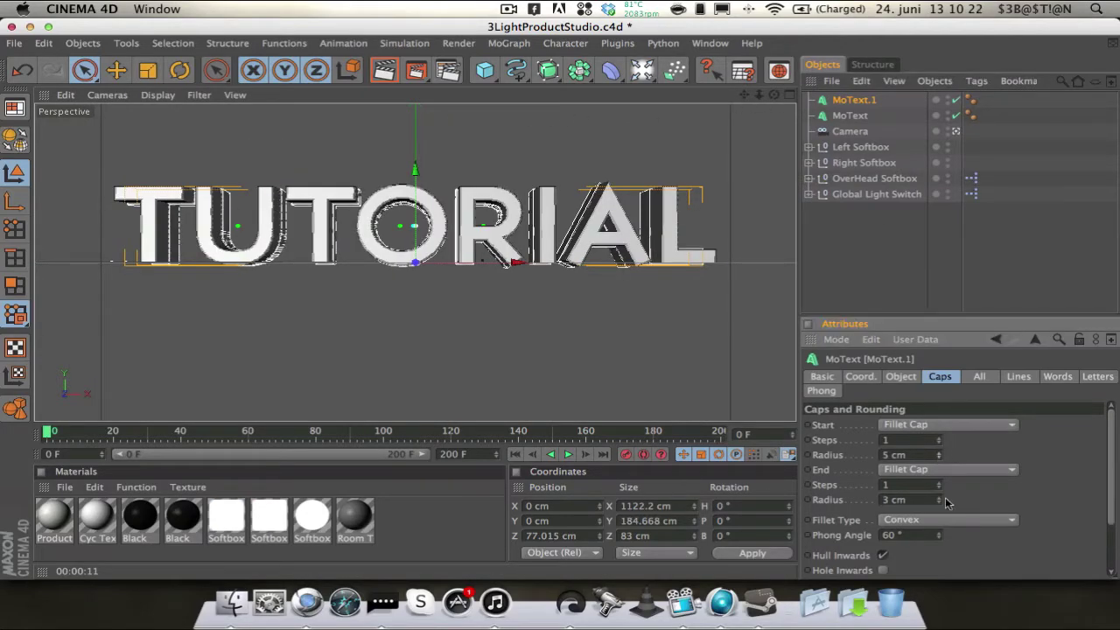
left_click_drag(944, 500, 937, 500)
left_click(842, 253)
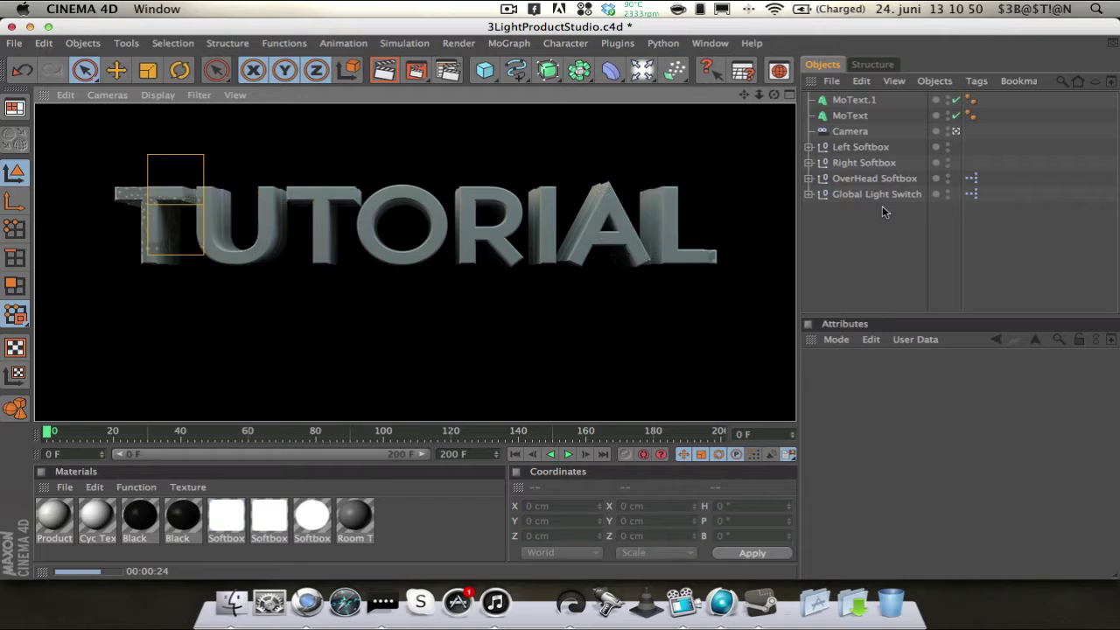
left_click(855, 226)
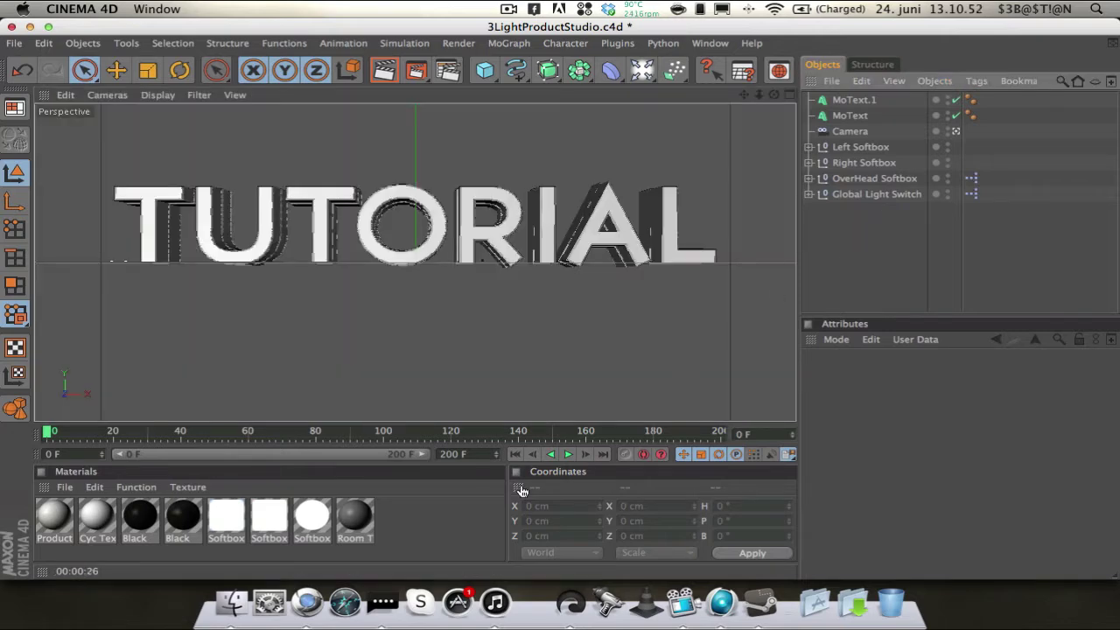
Create a new material and set its color to bright blue, RGB 0, 165, 255.
double_click(425, 512)
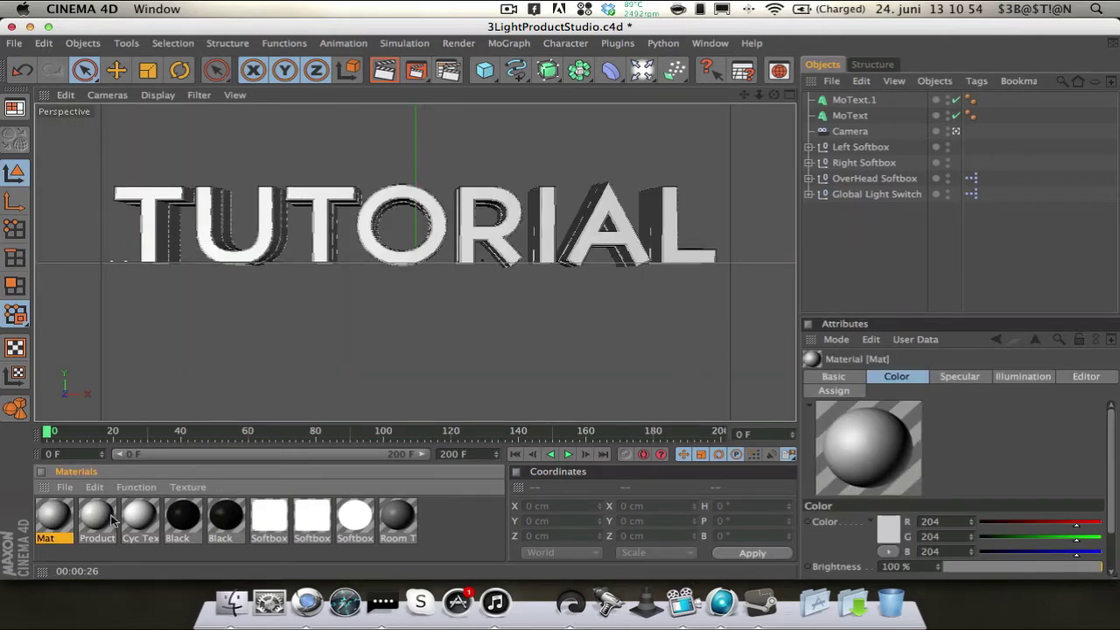
double_click(55, 517)
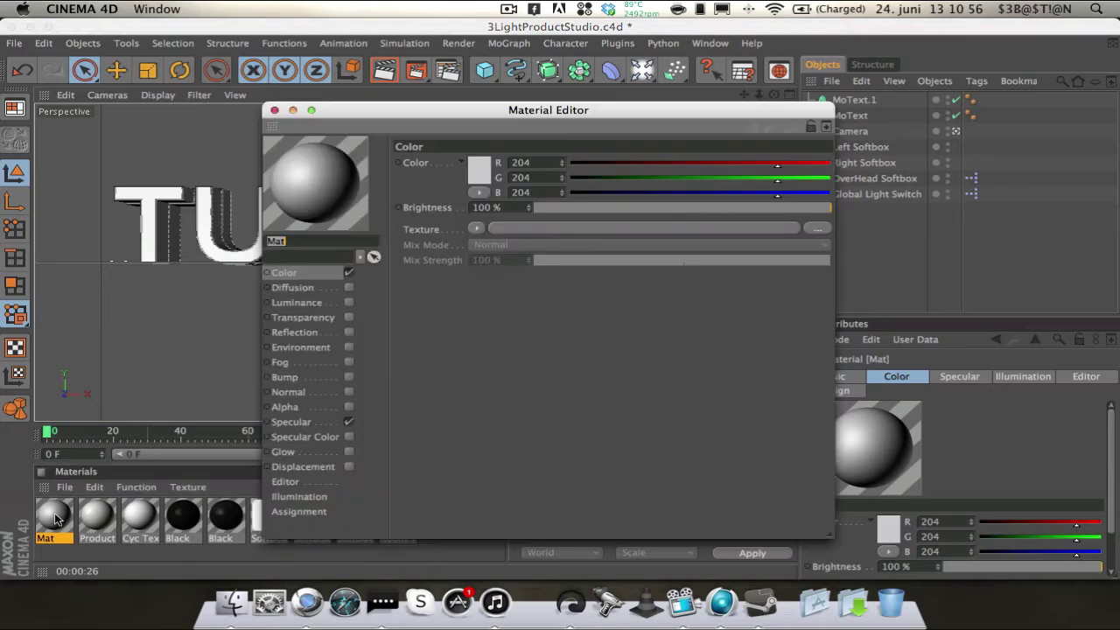
left_click(296, 271)
left_click(479, 171)
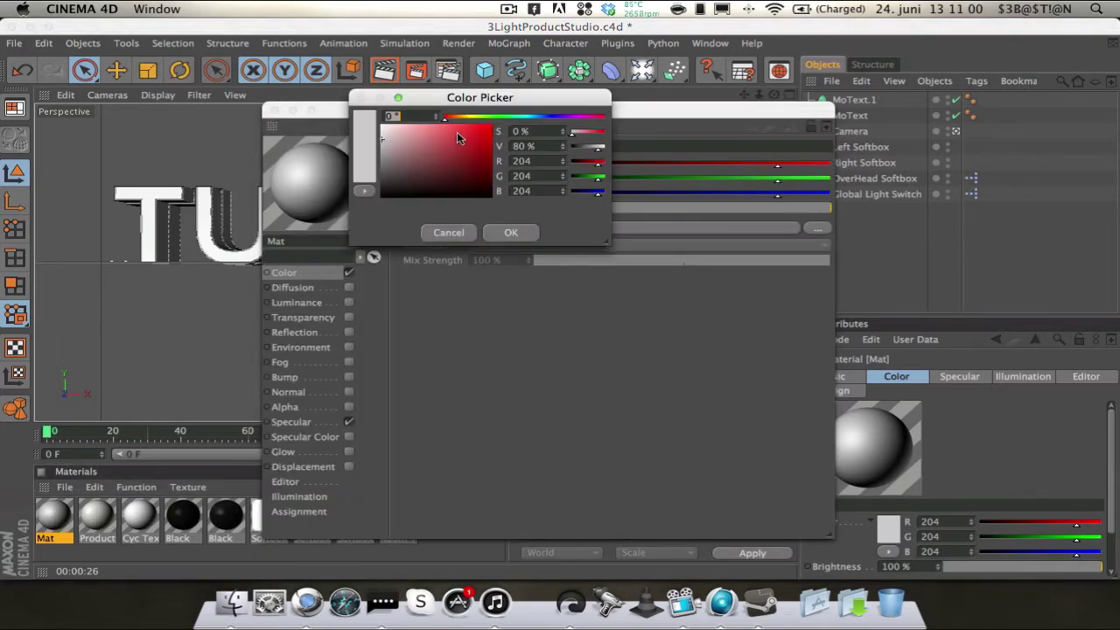
left_click(474, 117)
left_click_drag(474, 137, 510, 120)
left_click(530, 116)
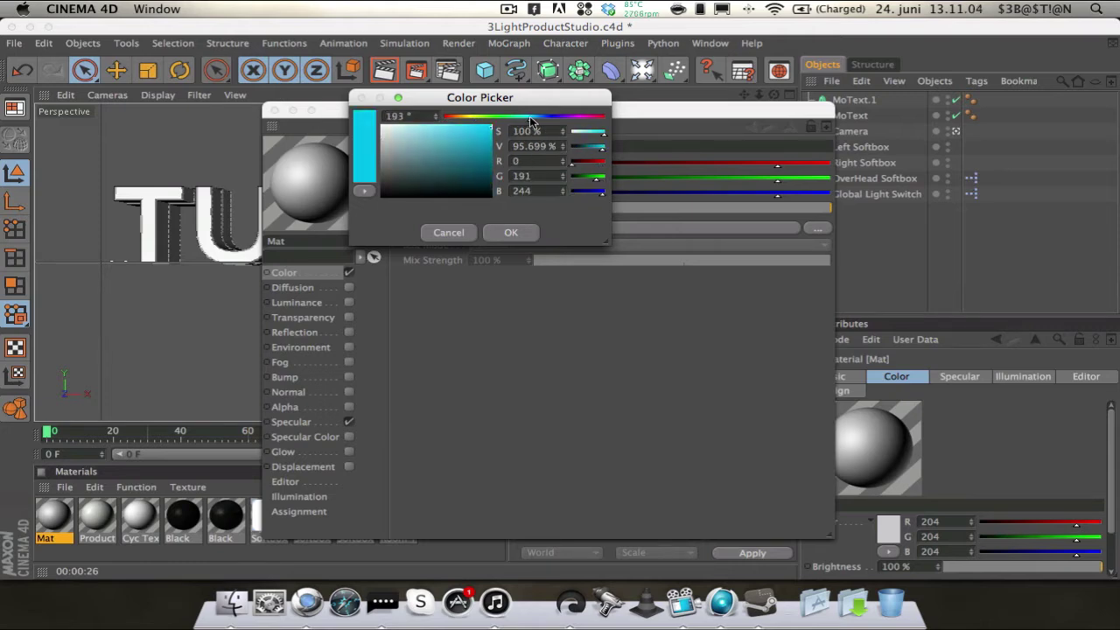
left_click(532, 116)
left_click_drag(488, 129, 503, 106)
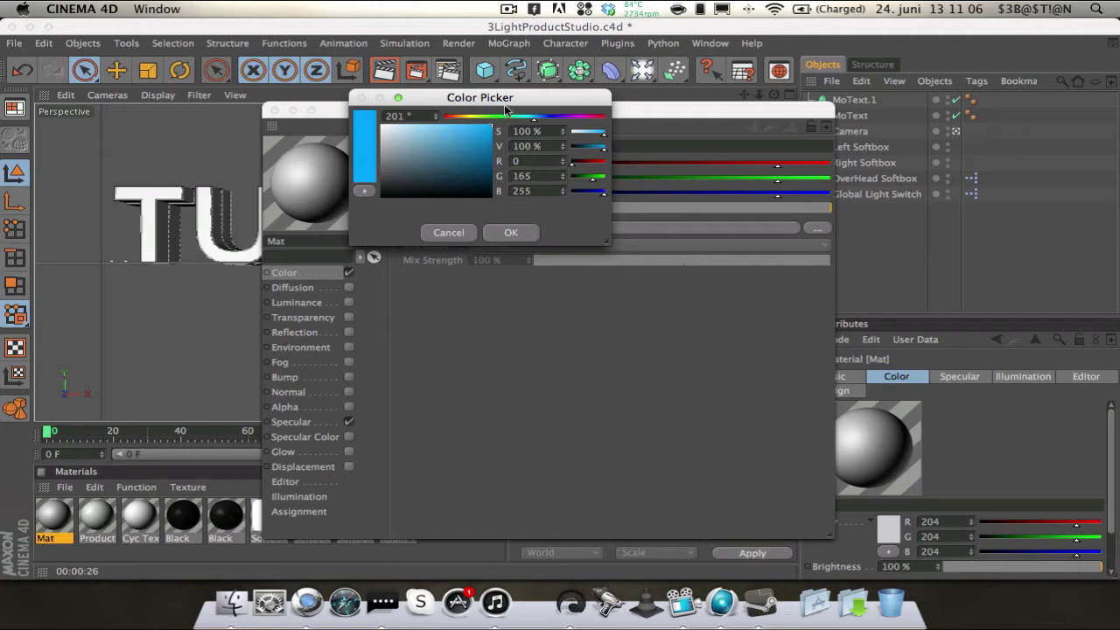
left_click(507, 233)
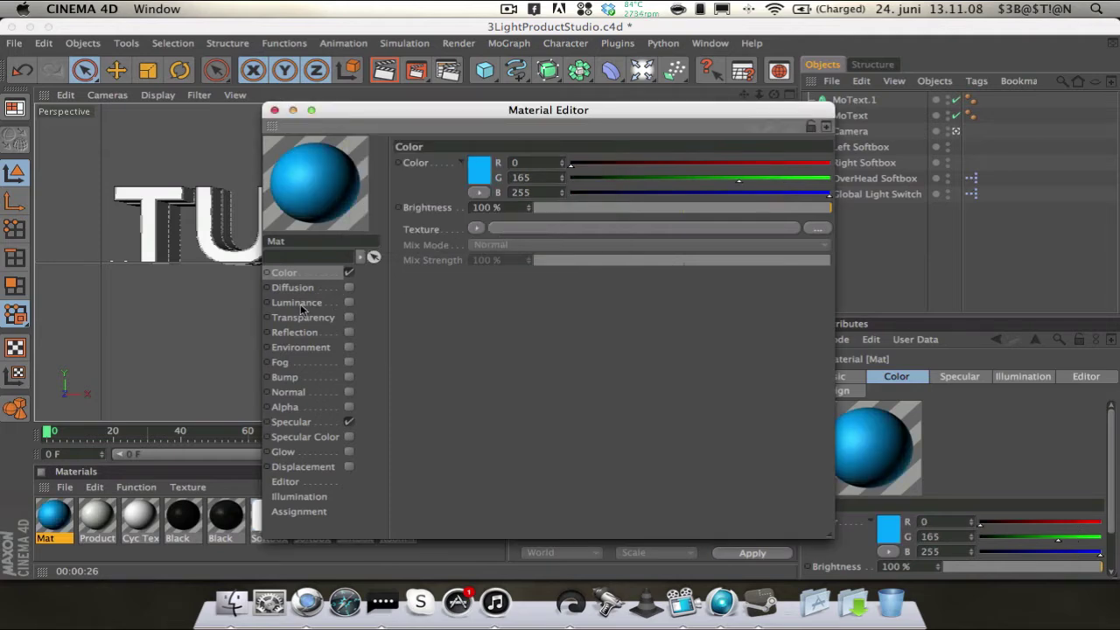
Enable reflection on the blue material and set its brightness to 10%.
left_click(297, 302)
left_click(303, 317)
left_click(295, 332)
left_click(348, 333)
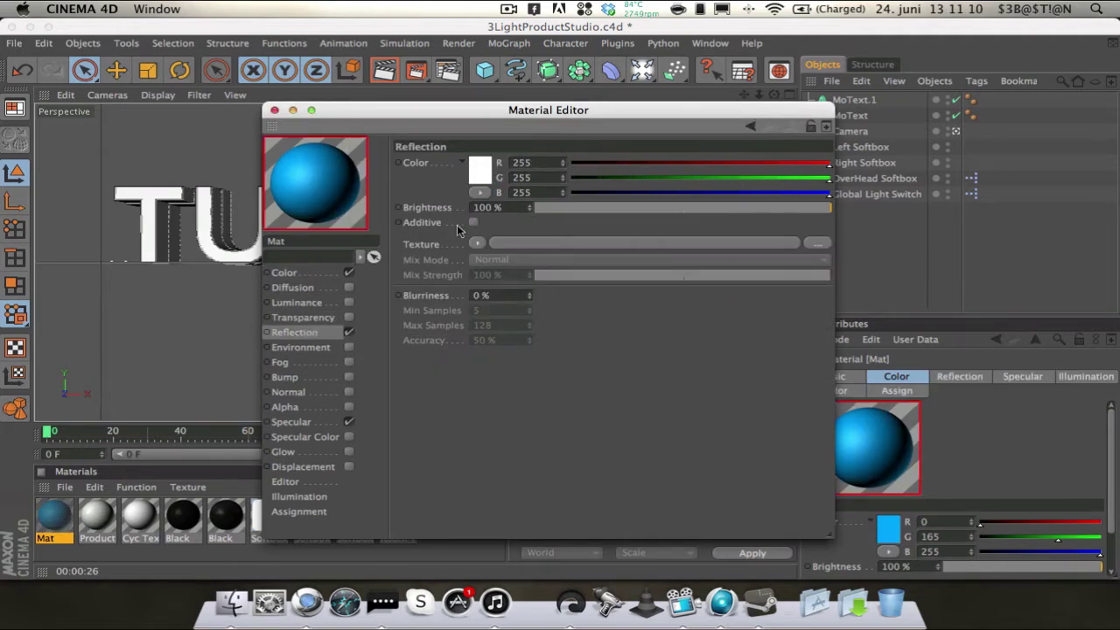
left_click_drag(501, 207, 435, 206)
type("10")
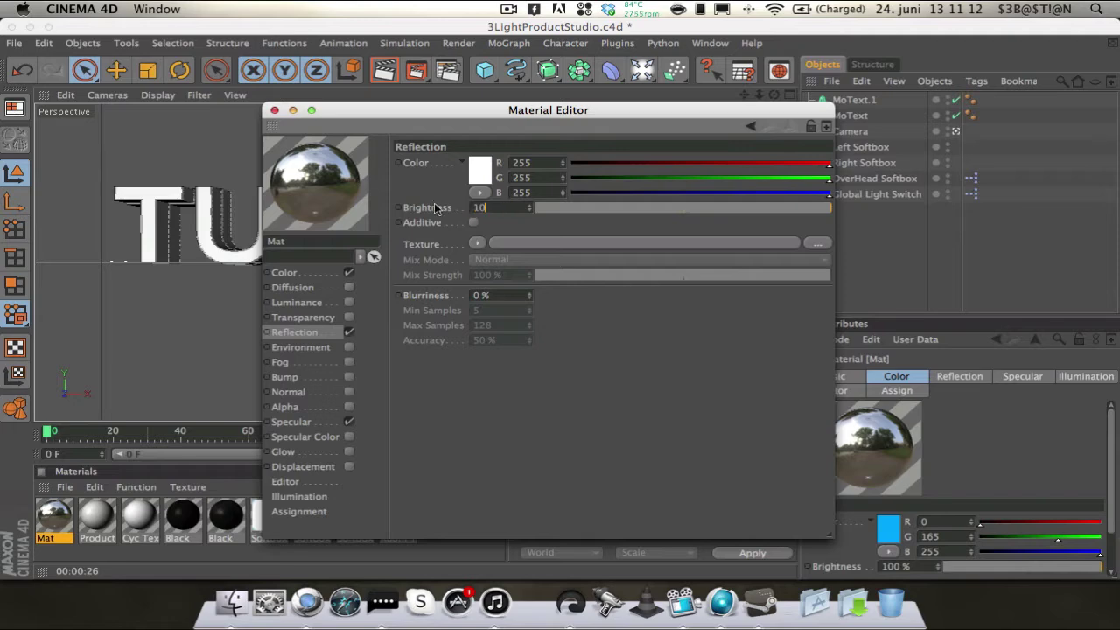
Add a Fresnel texture to the material's reflection and set the mix strength to 20%.
left_click(478, 242)
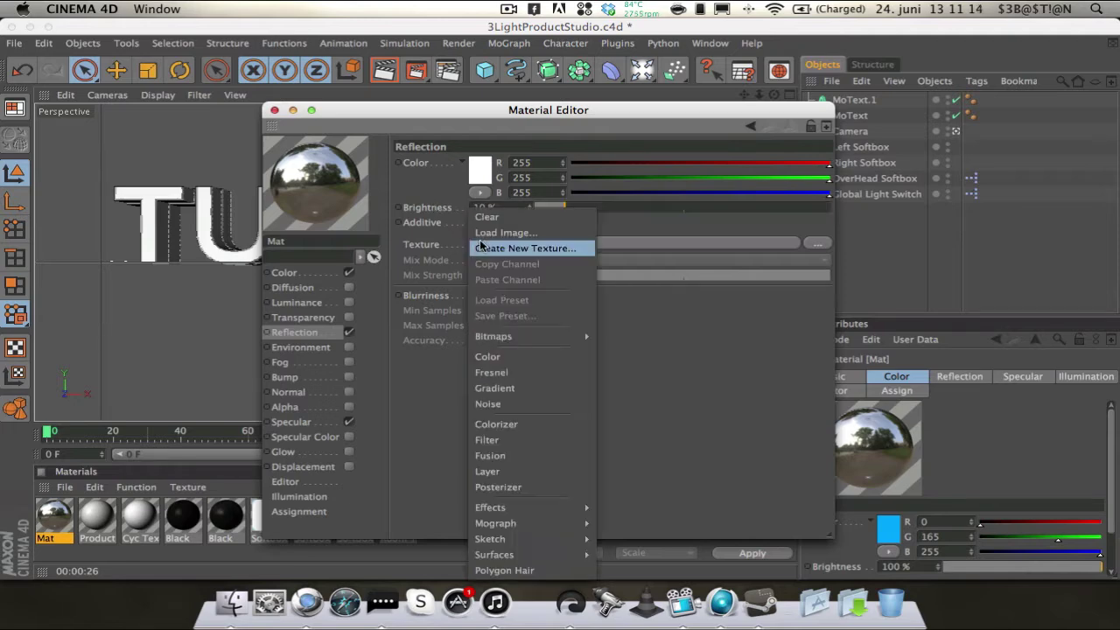
left_click(490, 373)
left_click_drag(505, 318, 417, 321)
type("20")
key("Return")
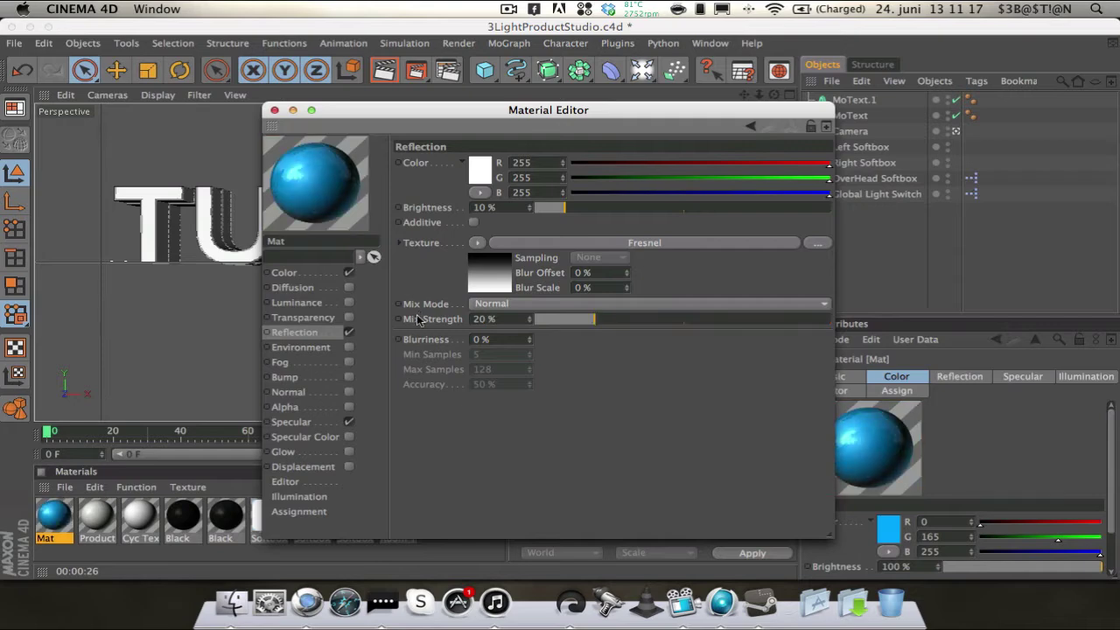
Enable luminance on the material and give it a darker blue color, about RGB 0, 124, 191.
left_click(326, 303)
left_click(348, 301)
left_click(484, 180)
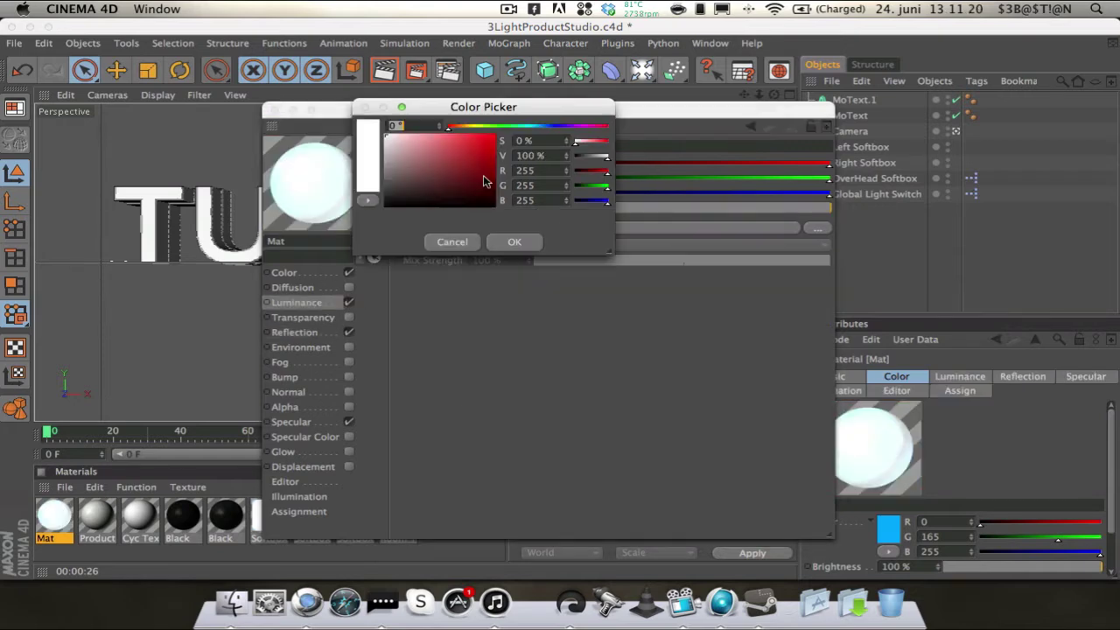
left_click(537, 126)
left_click_drag(492, 147, 513, 158)
left_click(514, 242)
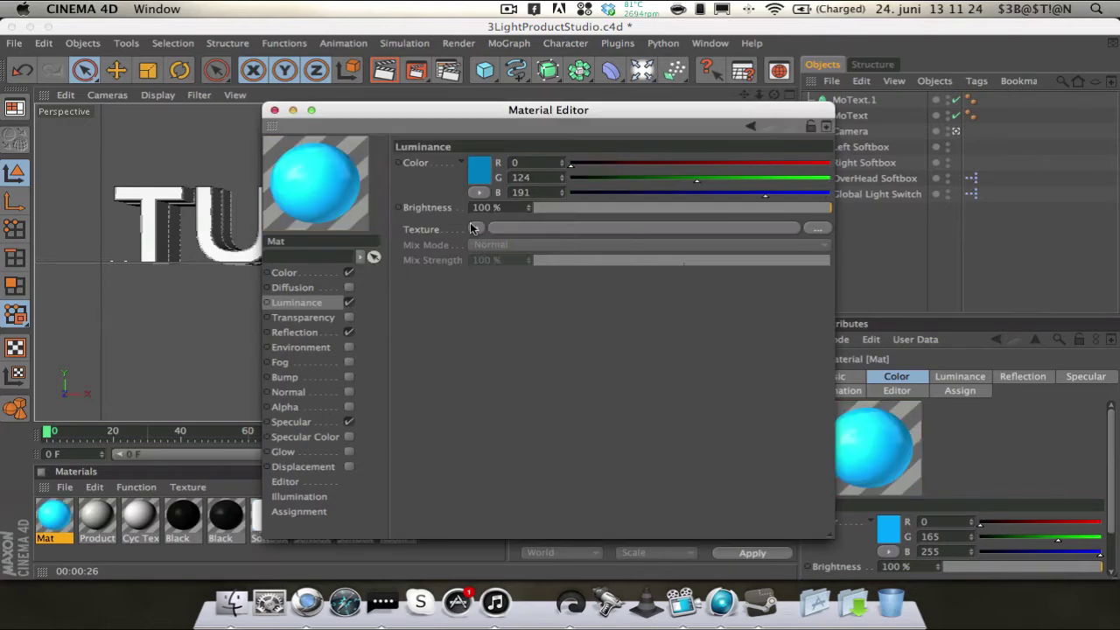
Set the luminance brightness to 10% and apply the finished blue material to the front text.
left_click_drag(518, 208, 455, 210)
type("10")
key("Return")
left_click(274, 109)
left_click_drag(88, 400, 161, 235)
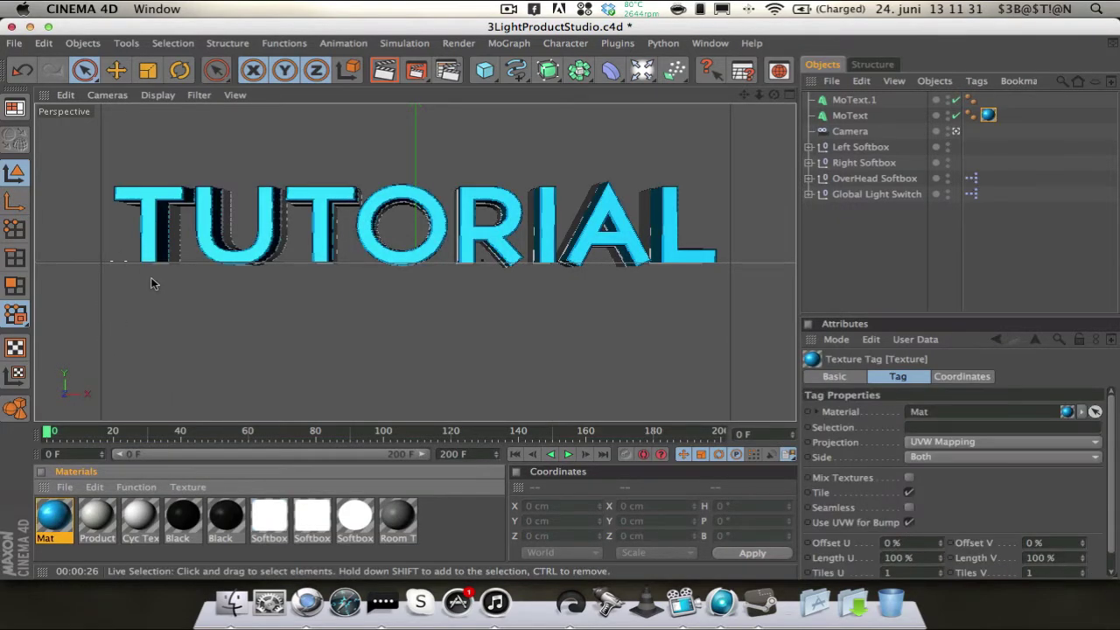
Duplicate the blue material and set the copy's color to black, RGB 0, 0, 0.
left_click(68, 525)
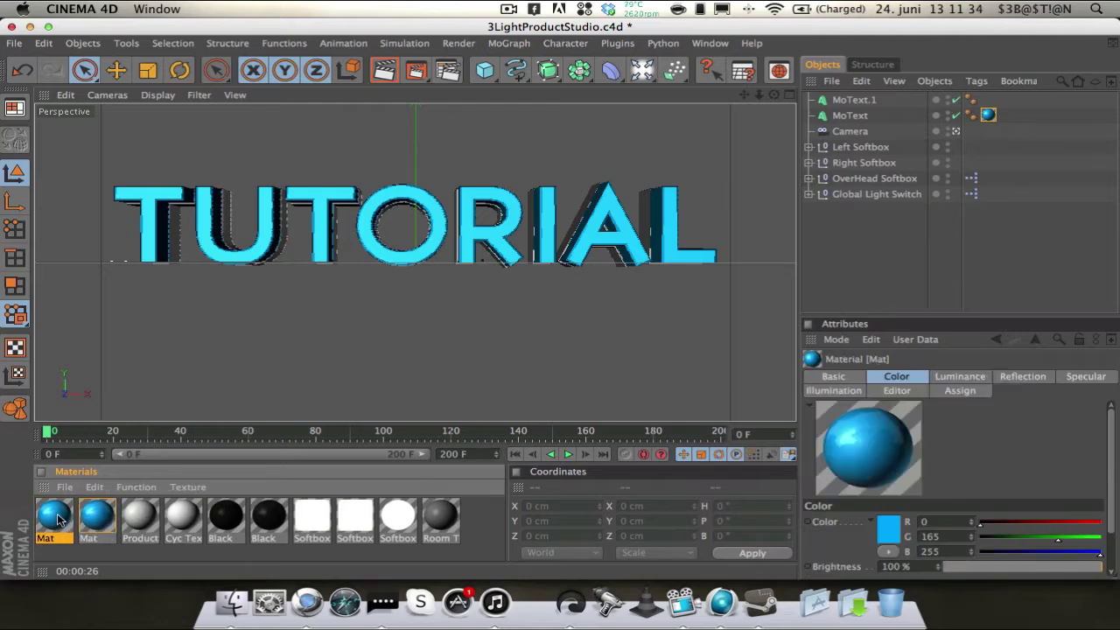
double_click(61, 521)
left_click(314, 274)
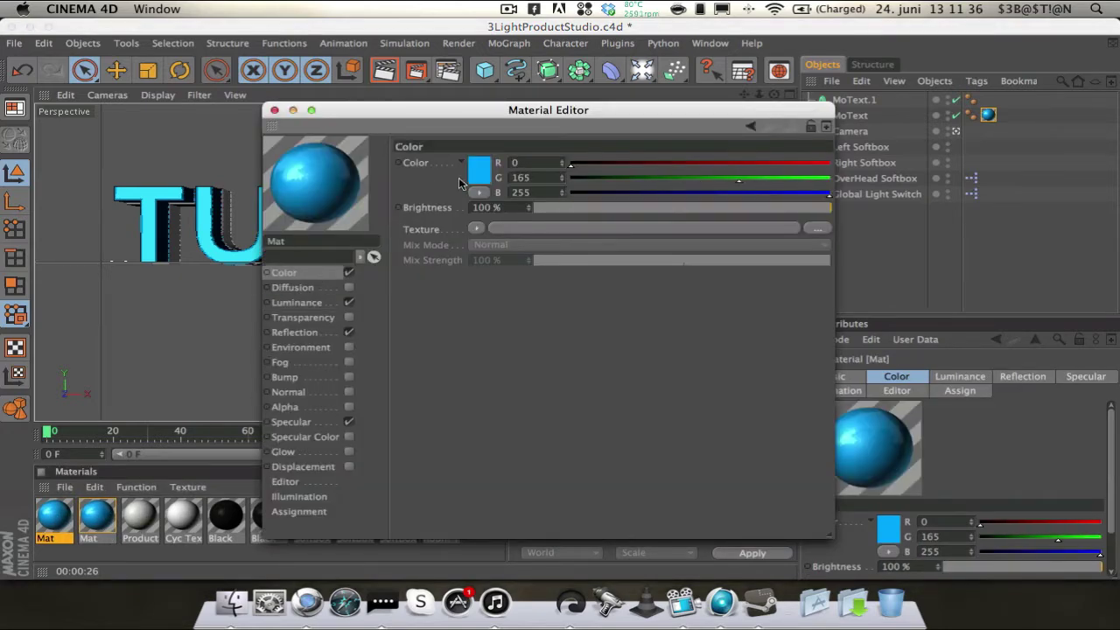
left_click(480, 171)
left_click(385, 212)
left_click(507, 240)
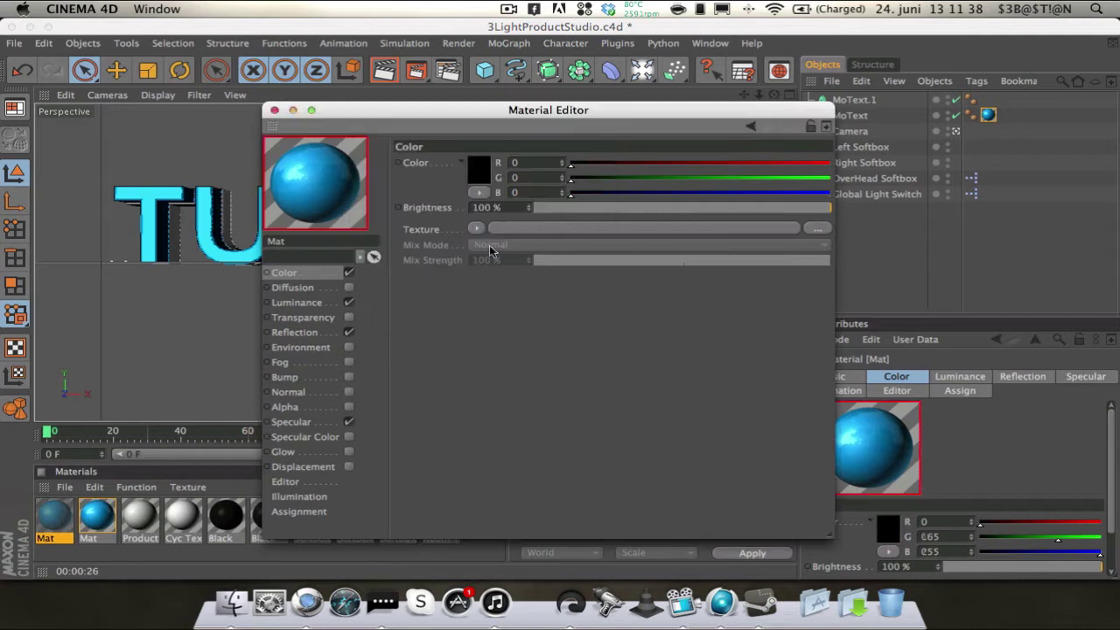
Set the copied material's luminance color to black, RGB 0, 0, 0.
left_click(289, 302)
left_click(479, 168)
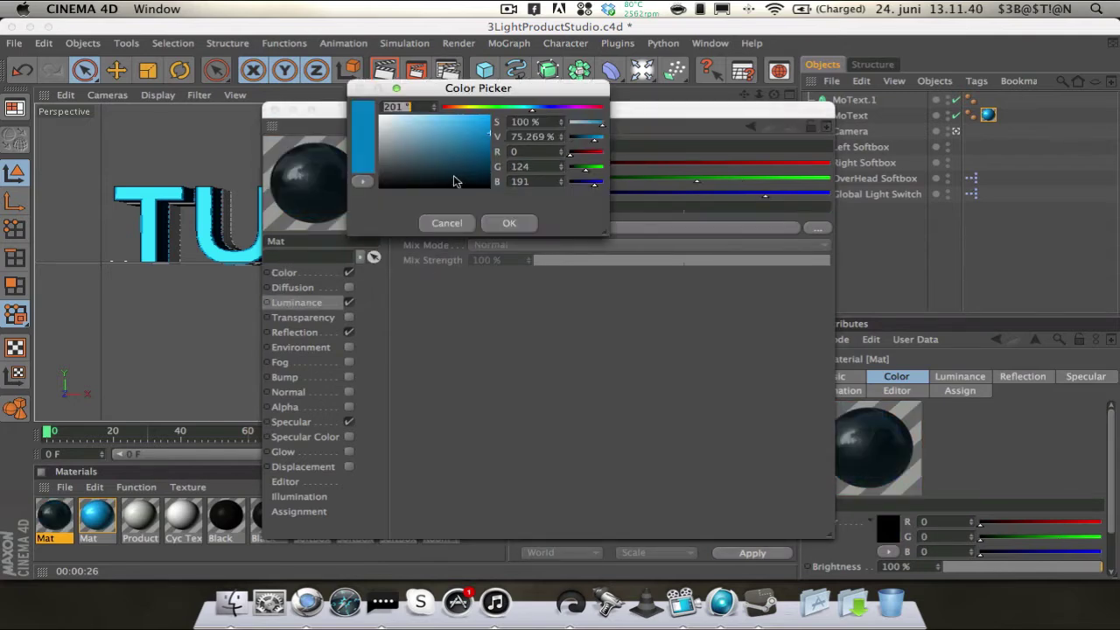
left_click(510, 223)
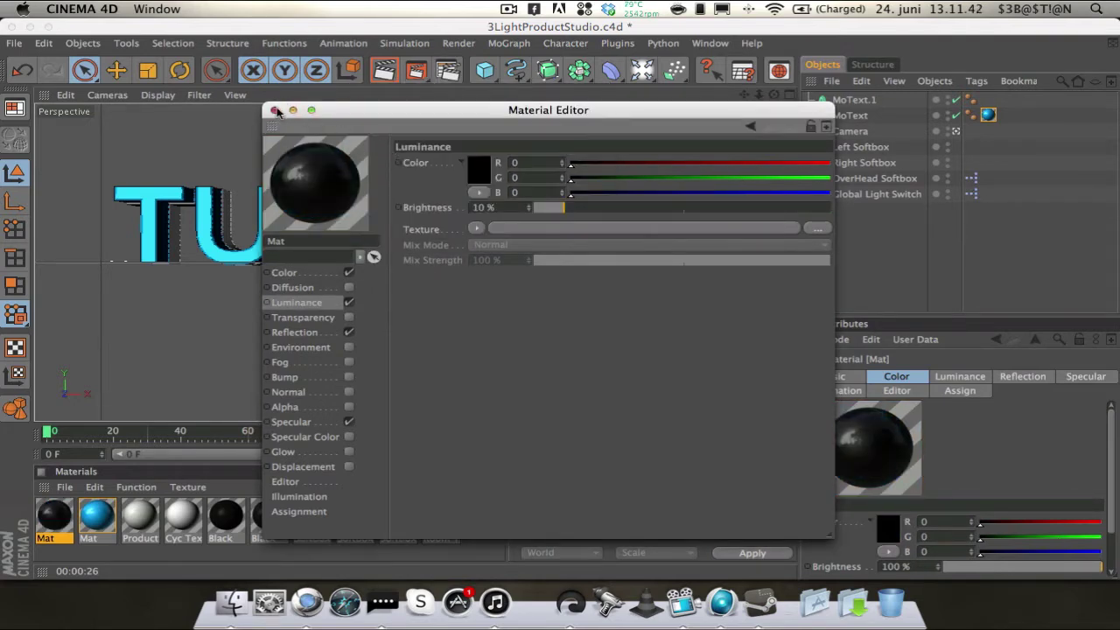
left_click(275, 109)
Apply the black material to the rear text MoText.1 and preview the render.
left_click_drag(59, 534, 860, 103)
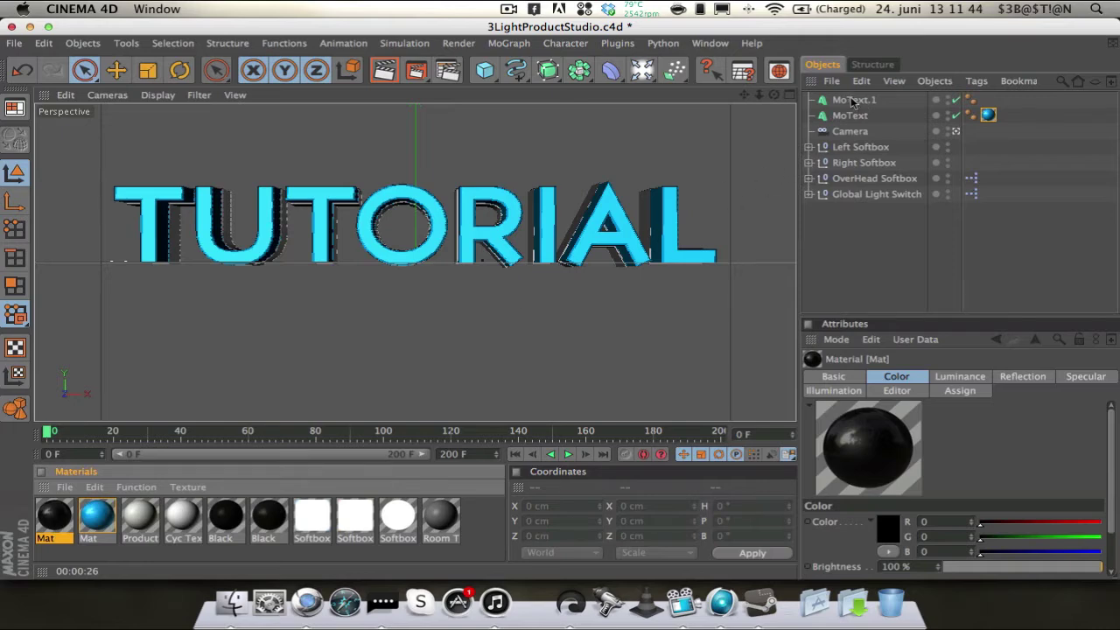
left_click(885, 256)
left_click(386, 74)
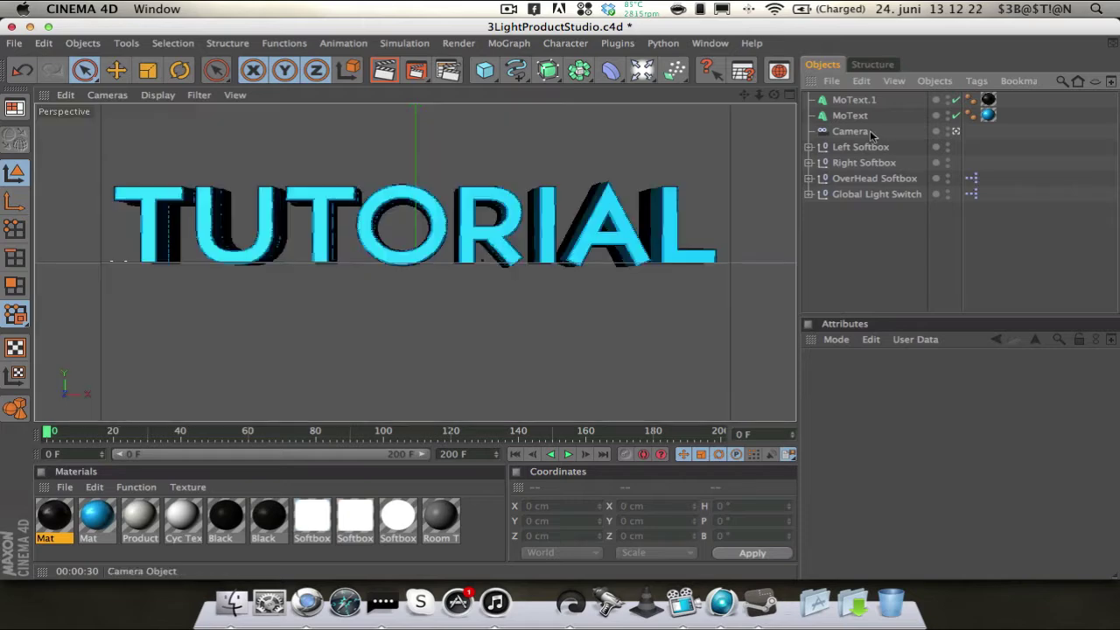
Reduce the front text's start and end fillet radii to 2 cm.
left_click(850, 115)
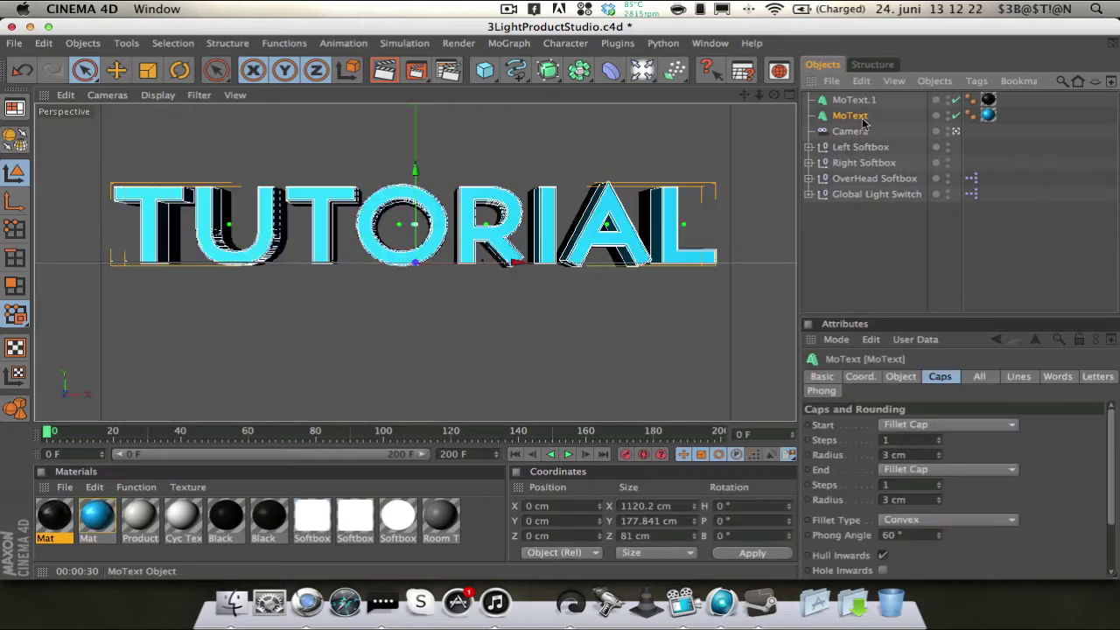
left_click(939, 458)
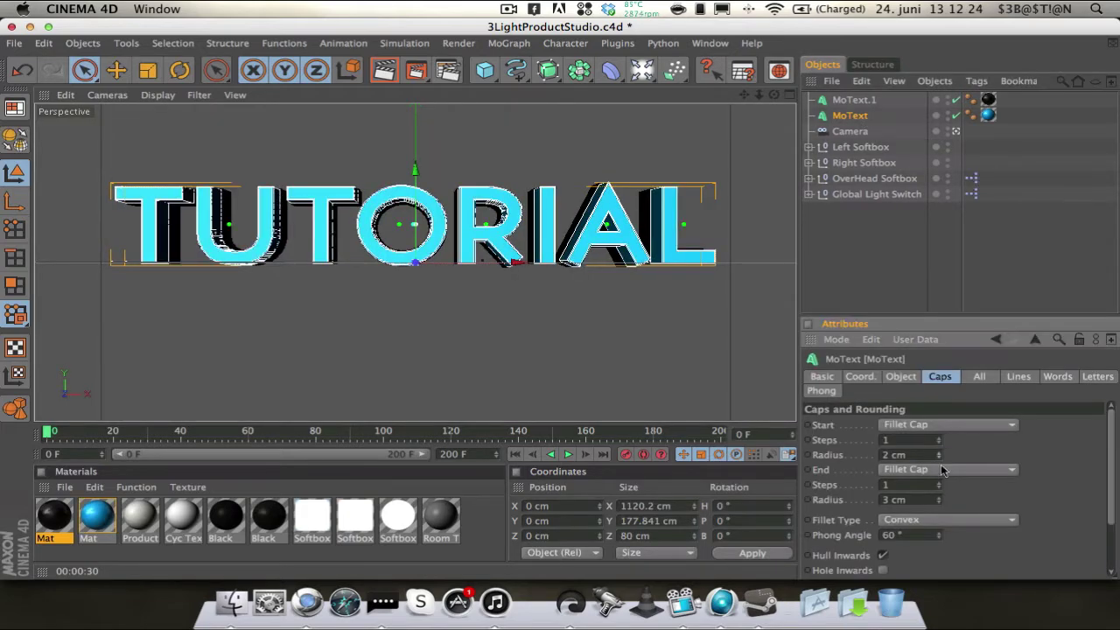
left_click(939, 503)
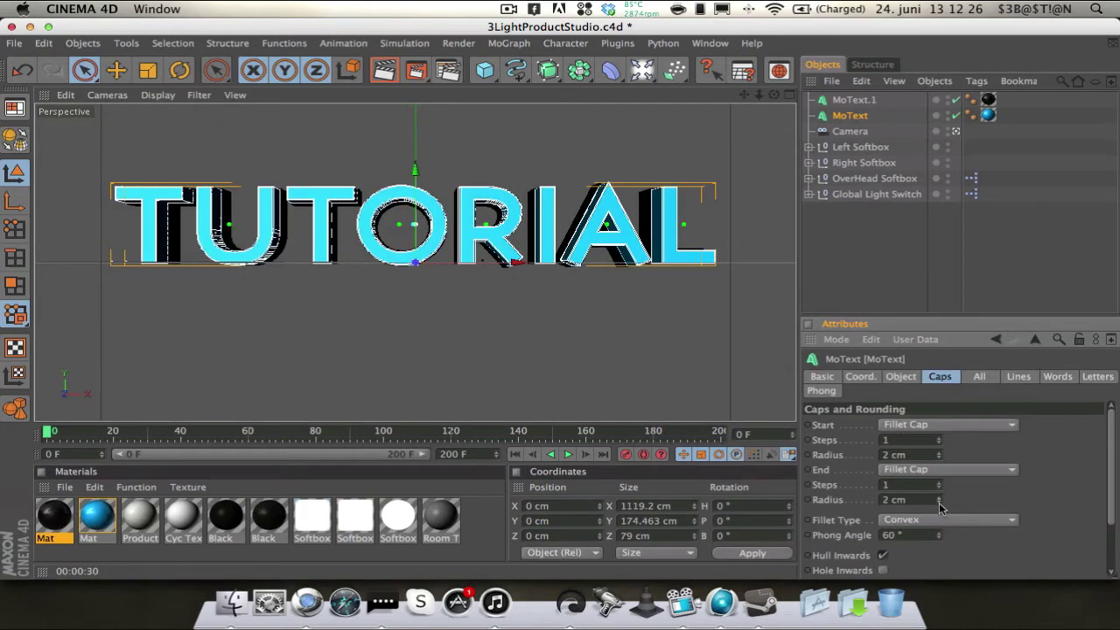
left_click(822, 211)
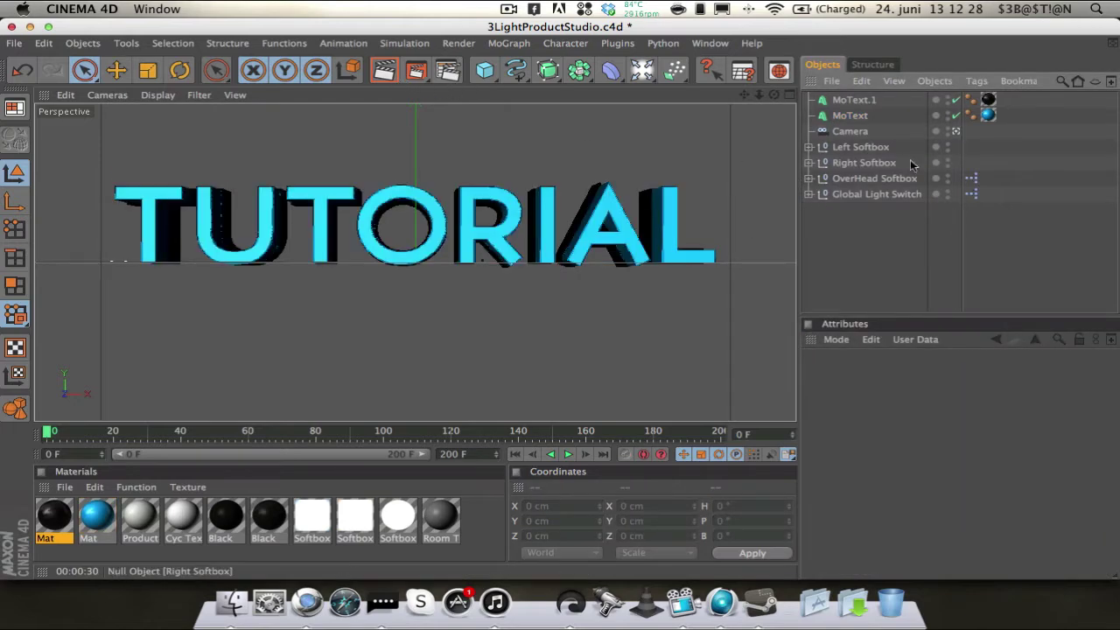
Record a keyframe for both text objects at frame 30.
left_click(846, 117)
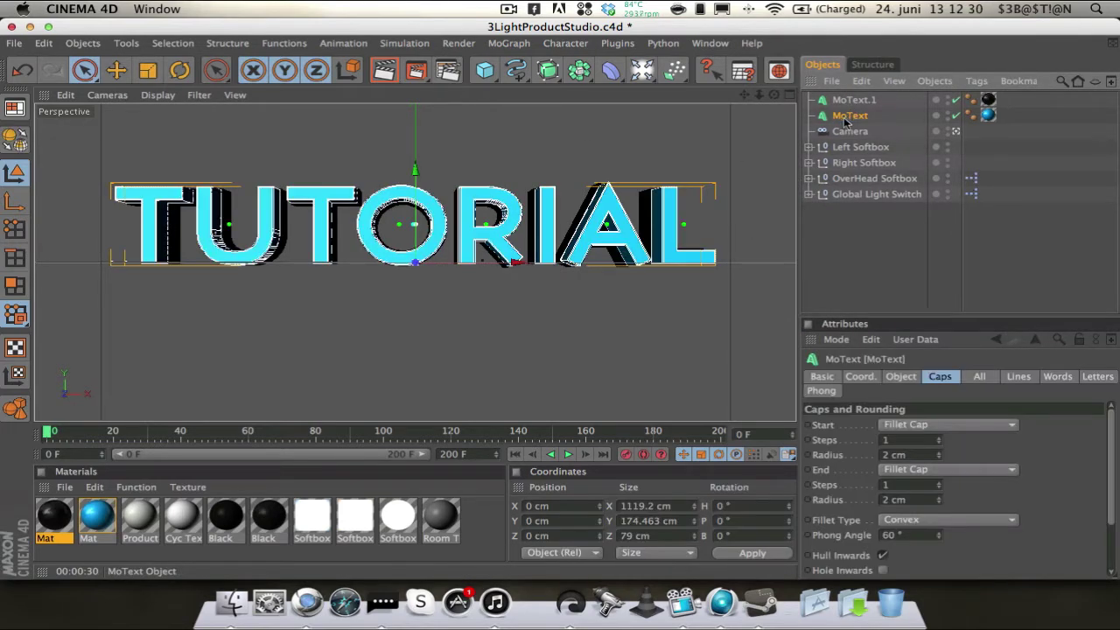
left_click(113, 432)
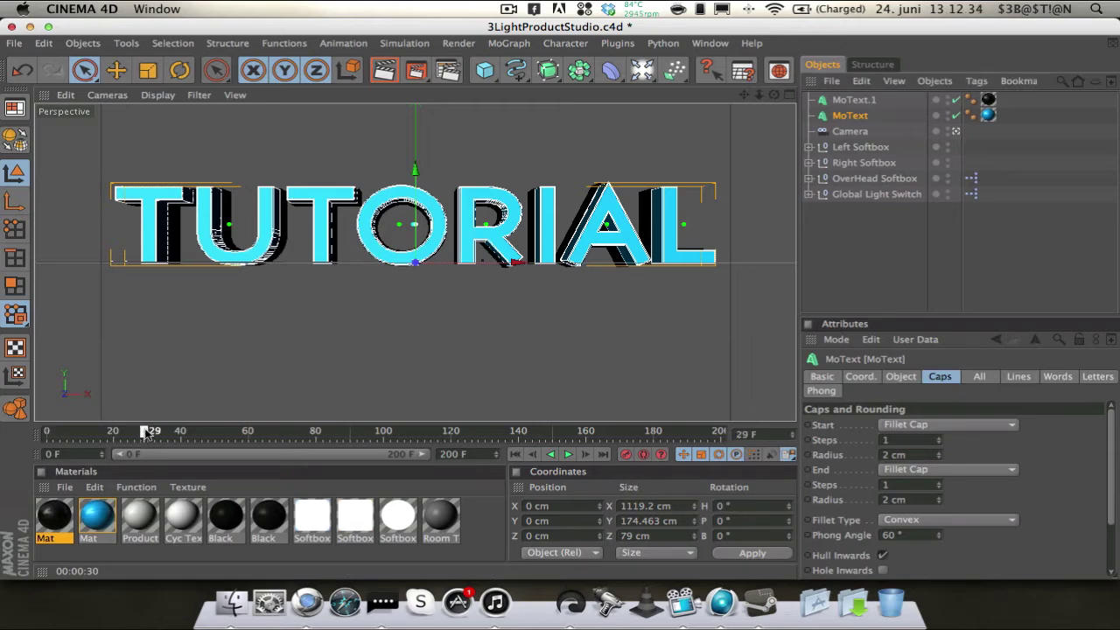
left_click(854, 100, "ctrl")
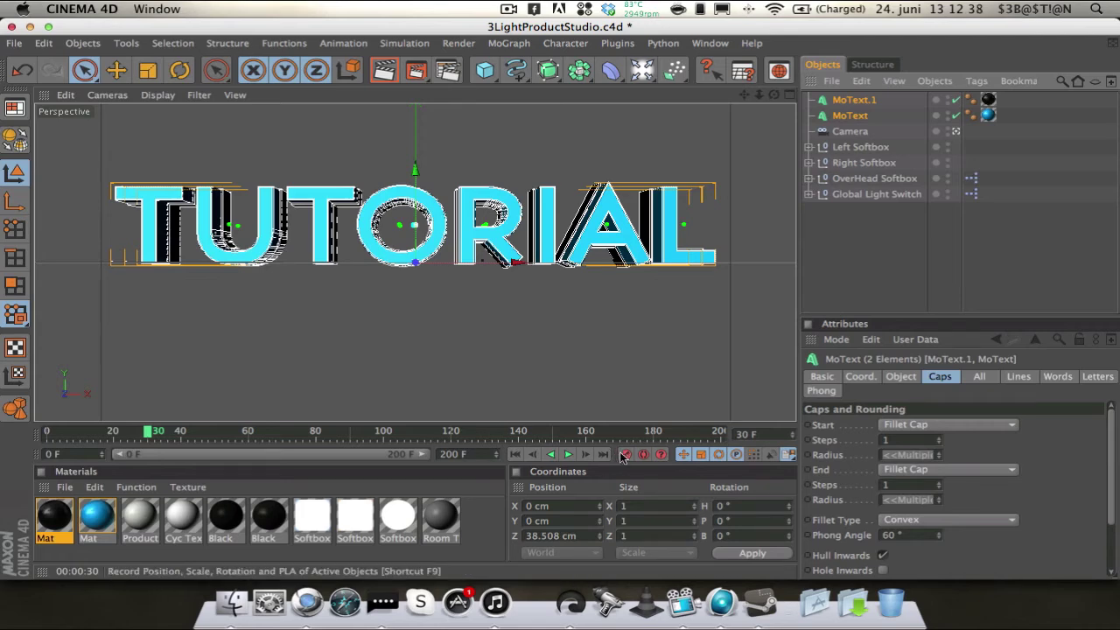
At frame 0, rotate the front text to about H -52°, P 38°, B 2°.
left_click(515, 454)
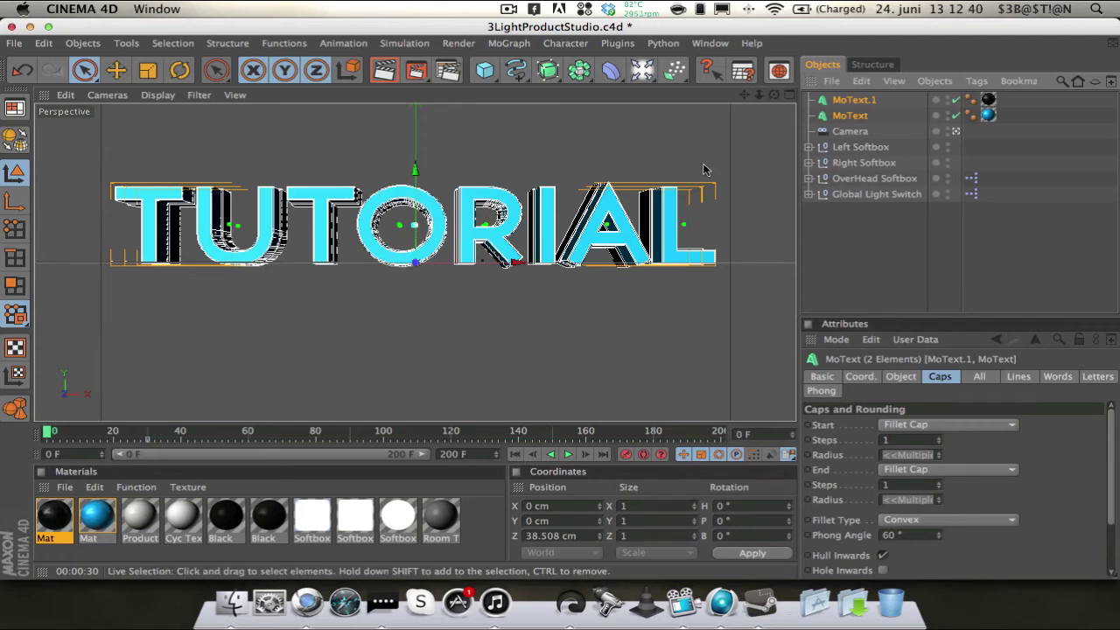
left_click(854, 116)
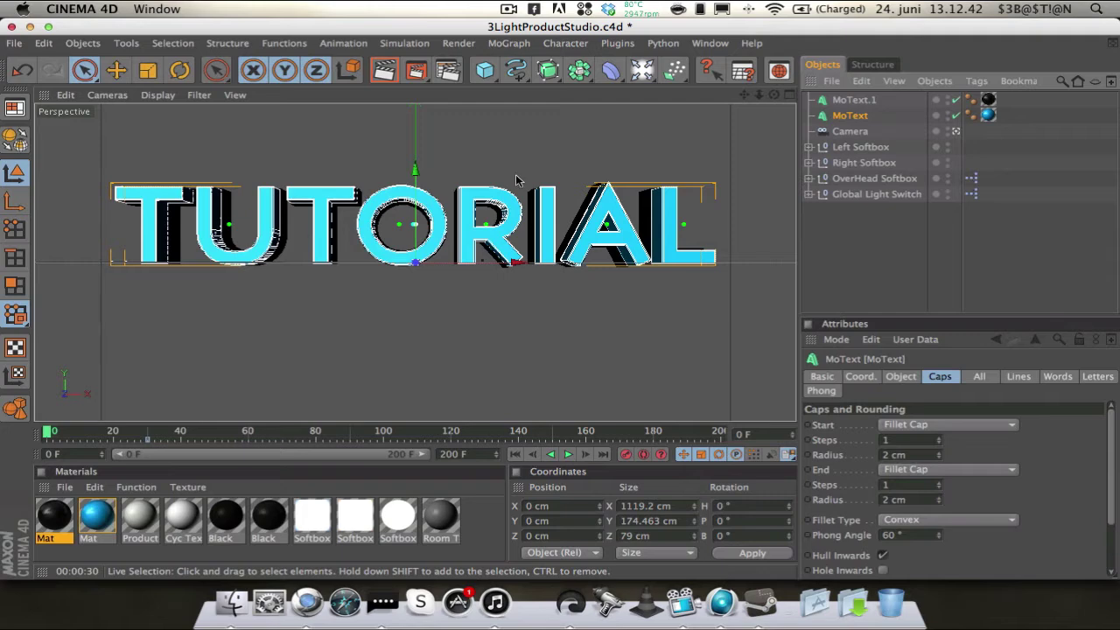
left_click(791, 96)
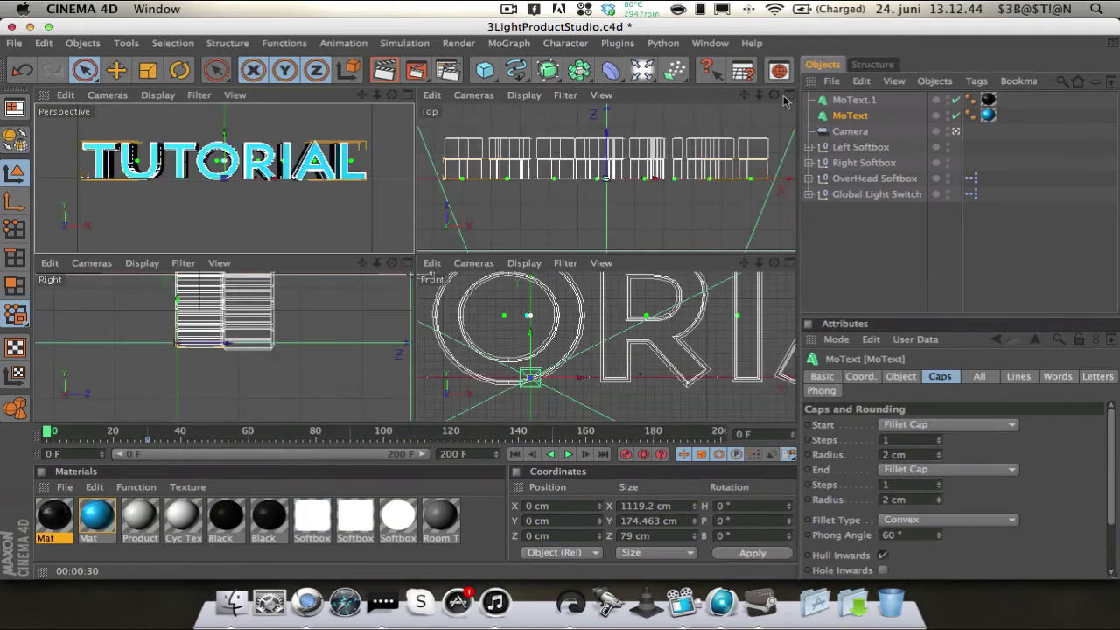
scroll(604, 162, "down", 3)
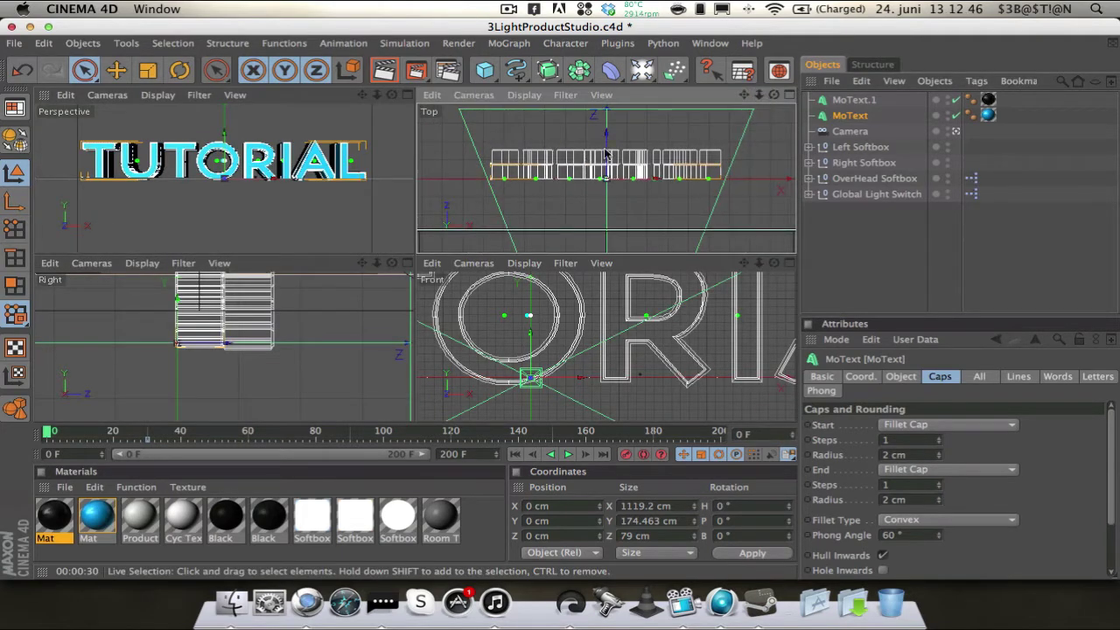
key("r")
left_click_drag(243, 162, 208, 182)
Move the rotated front text out of the camera's view to about X -969, Y -947, Z -754 cm.
left_click(115, 70)
left_click_drag(574, 189, 429, 230)
left_click_drag(759, 93, 756, 107)
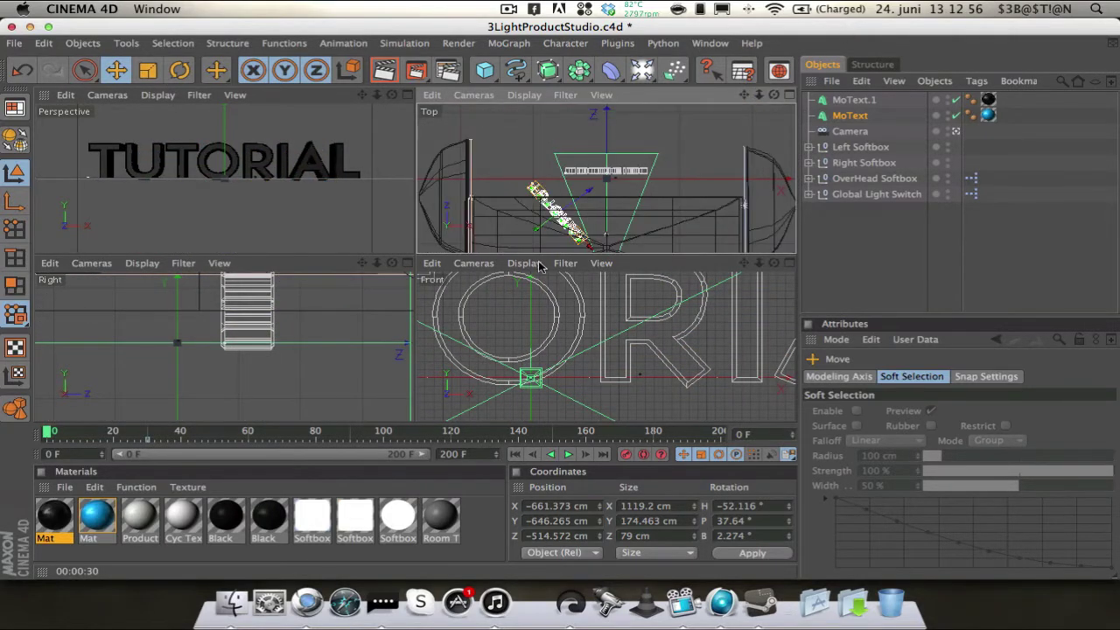
left_click_drag(567, 213, 574, 211)
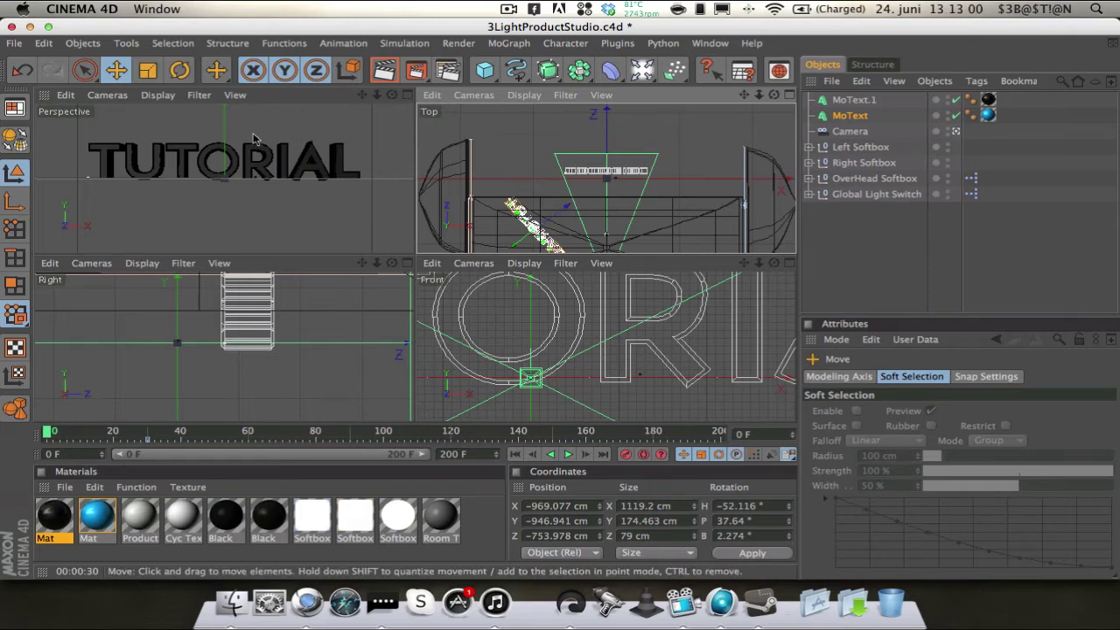
Try to rotate the rear text and move it out of the camera's view to about X 1781, Z 1016 cm.
left_click(851, 101)
key("r")
left_click_drag(577, 187, 616, 140)
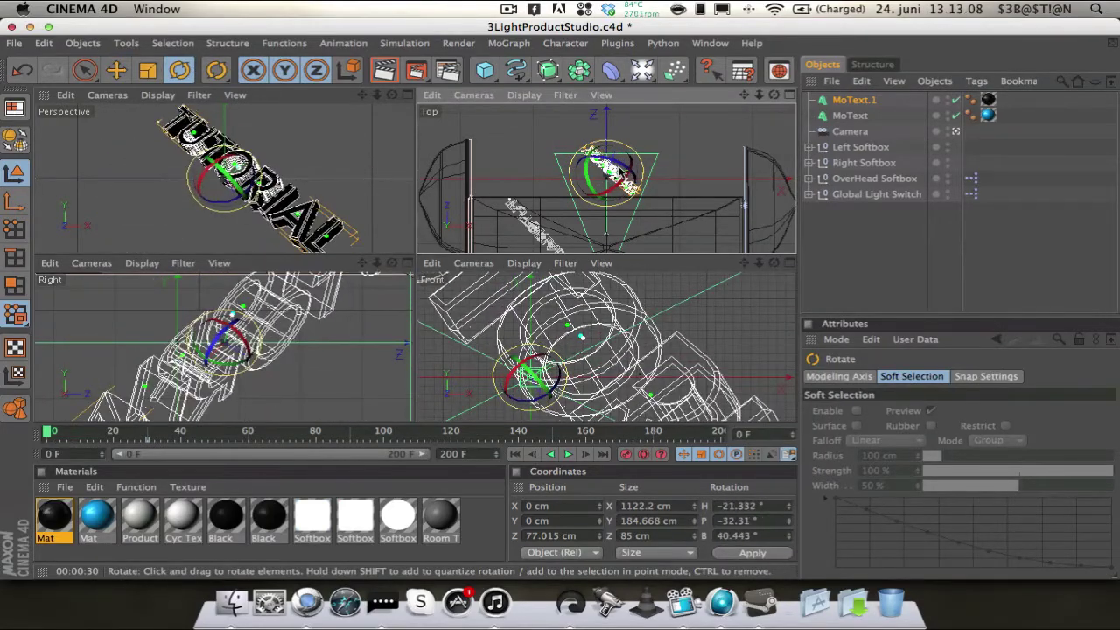
left_click(117, 70)
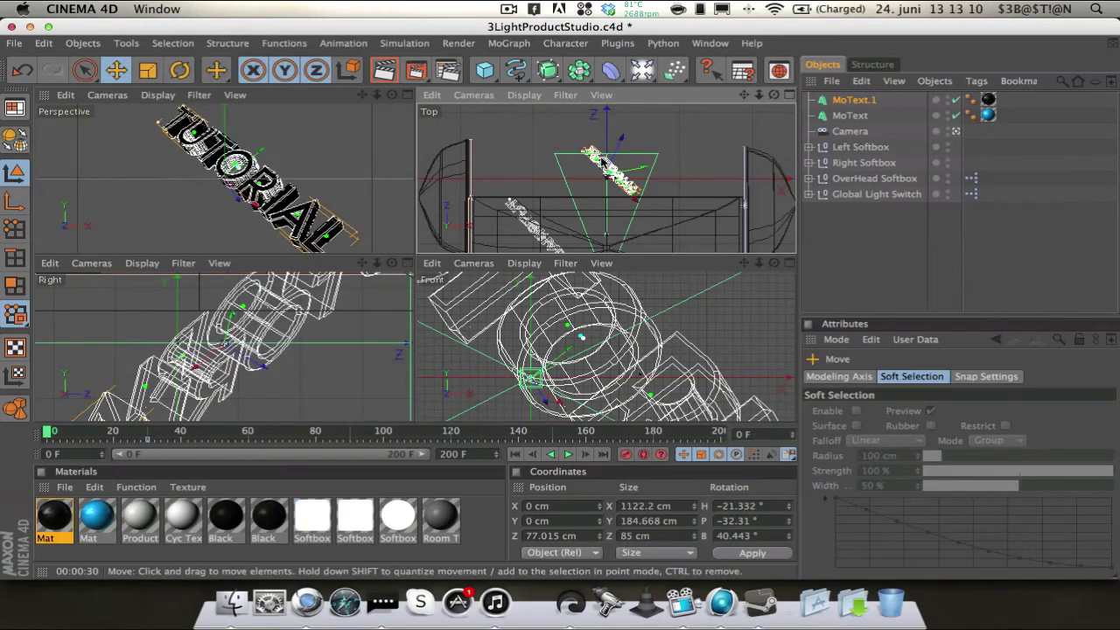
left_click_drag(607, 174, 609, 179)
key("F1")
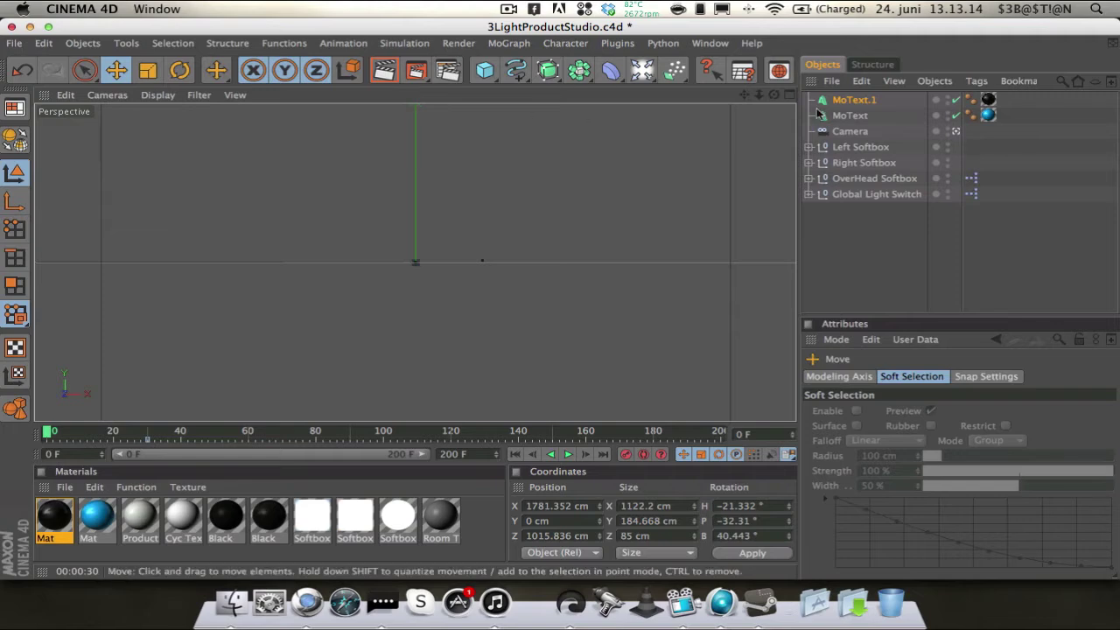
Record a keyframe for the front text's displaced position and rotation at frame 0.
left_click(867, 116)
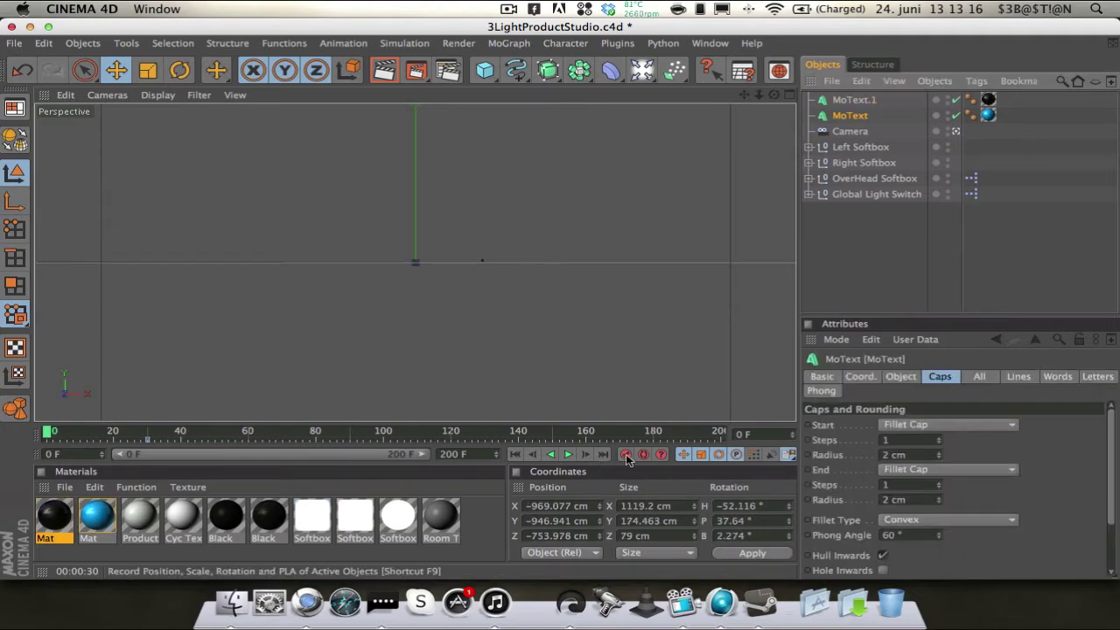
Rotate the rear text to about H -27°, P 27°, B 23° and move it out of view to about X 1962, Z 1461 cm.
left_click(841, 101)
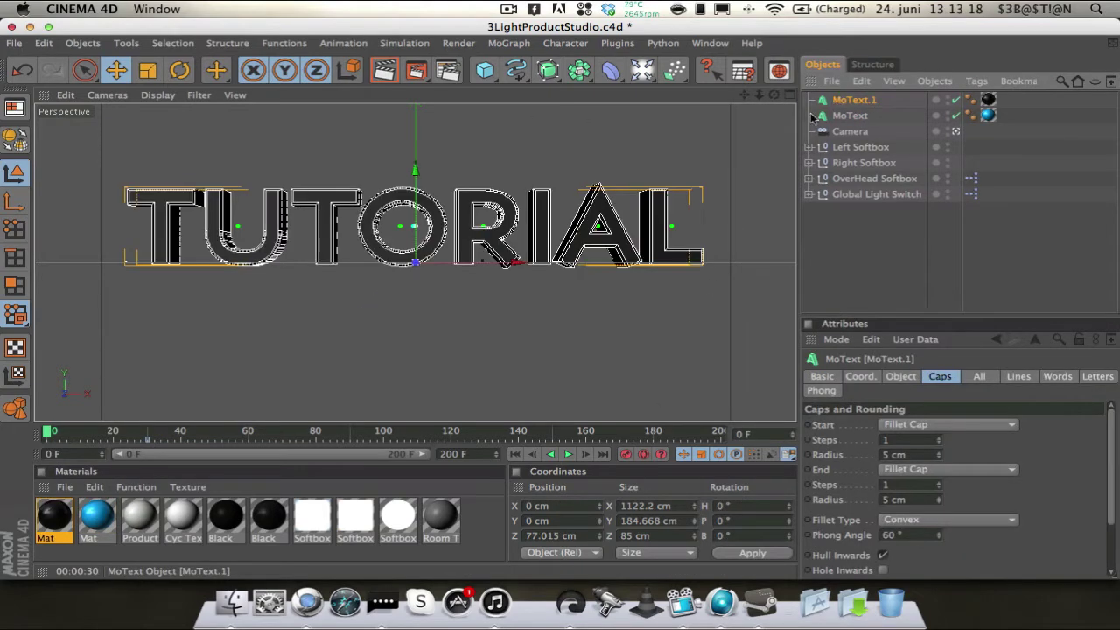
left_click(791, 94)
left_click(179, 70)
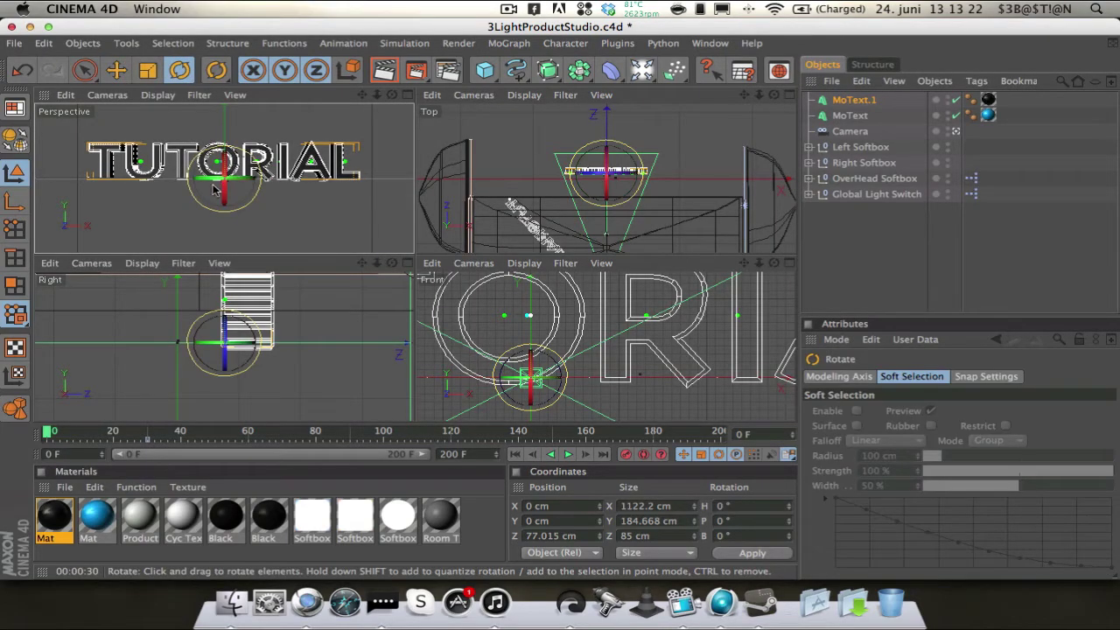
left_click_drag(210, 172, 259, 170)
key("e")
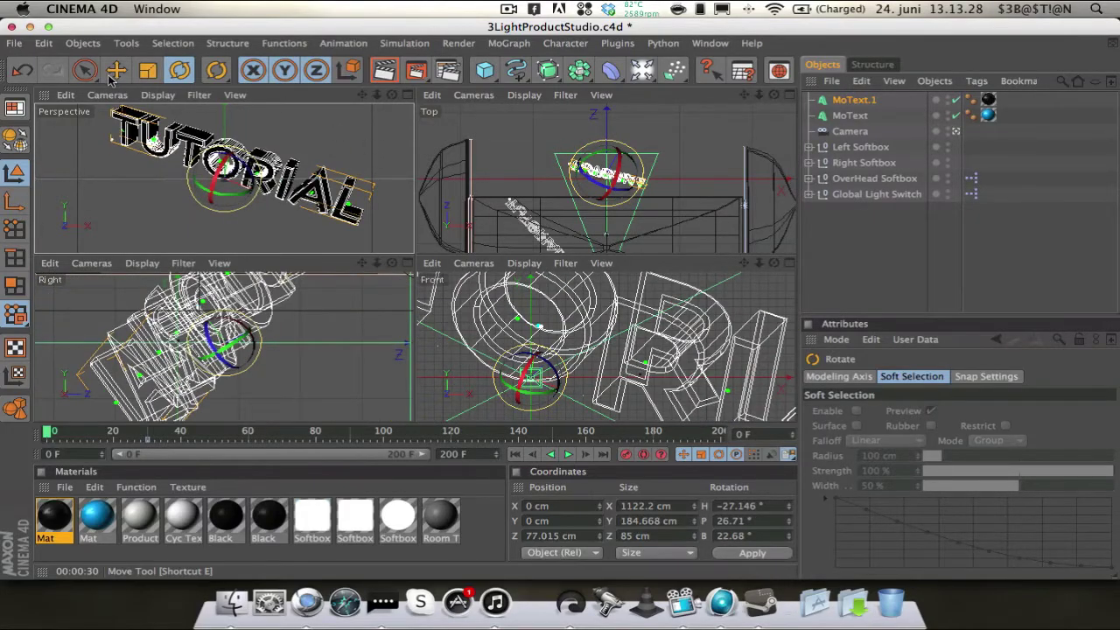
left_click_drag(602, 175, 415, 158)
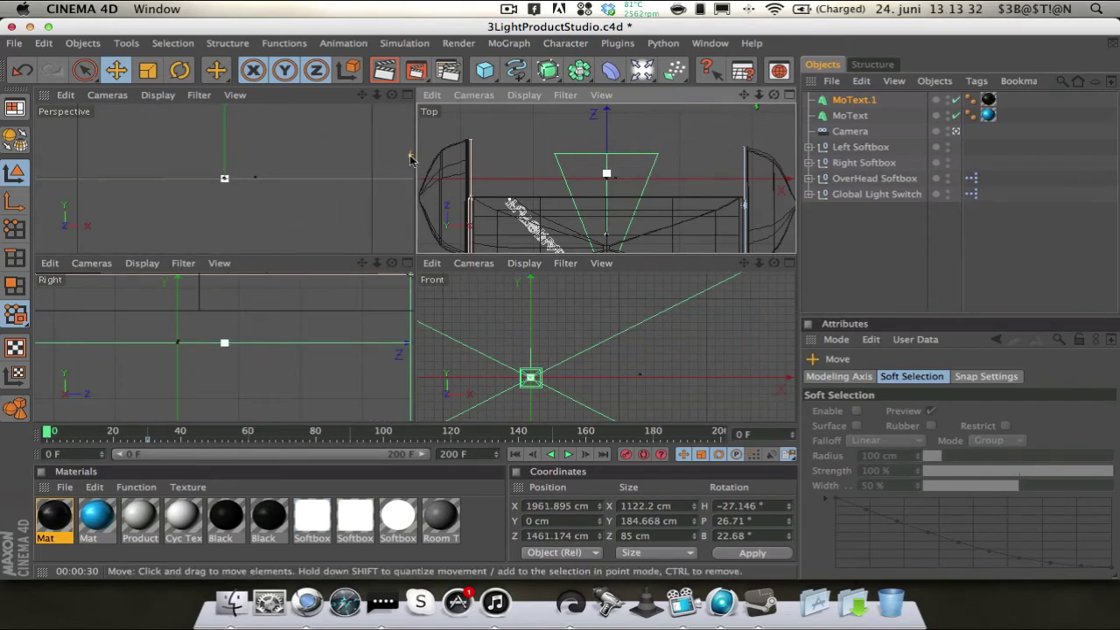
Record a keyframe for the rear text's displaced position and rotation at frame 0 and play the animation.
middle_click(403, 112)
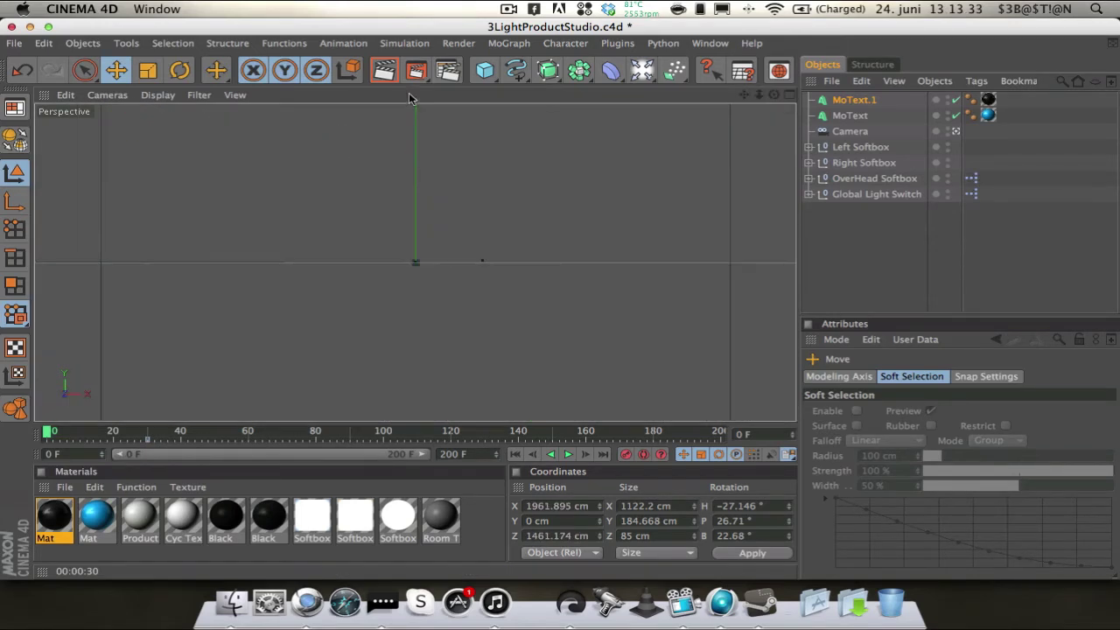
left_click(625, 456)
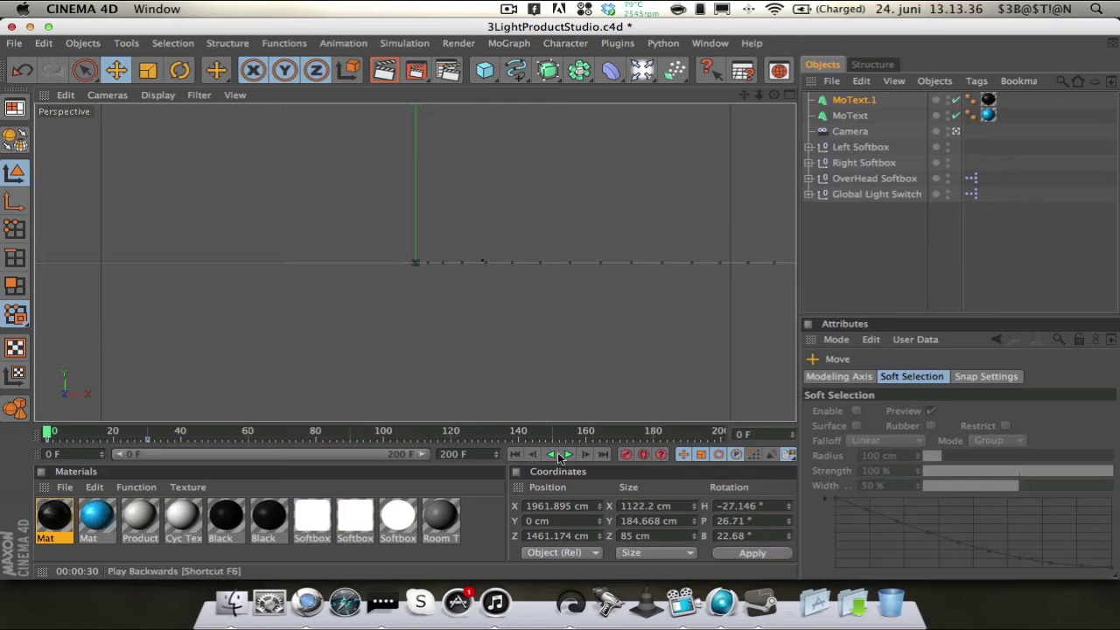
left_click(567, 456)
left_click(567, 456)
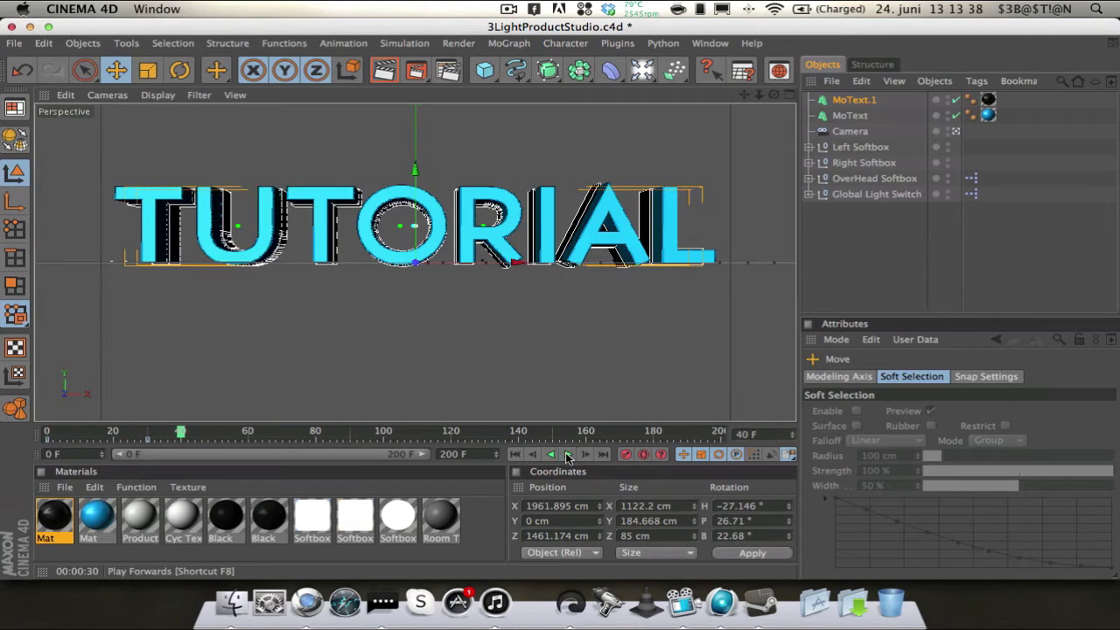
Examine both texts' flight between frames 21 and 30 in the camera view and the four-view layout.
left_click_drag(162, 432, 115, 432)
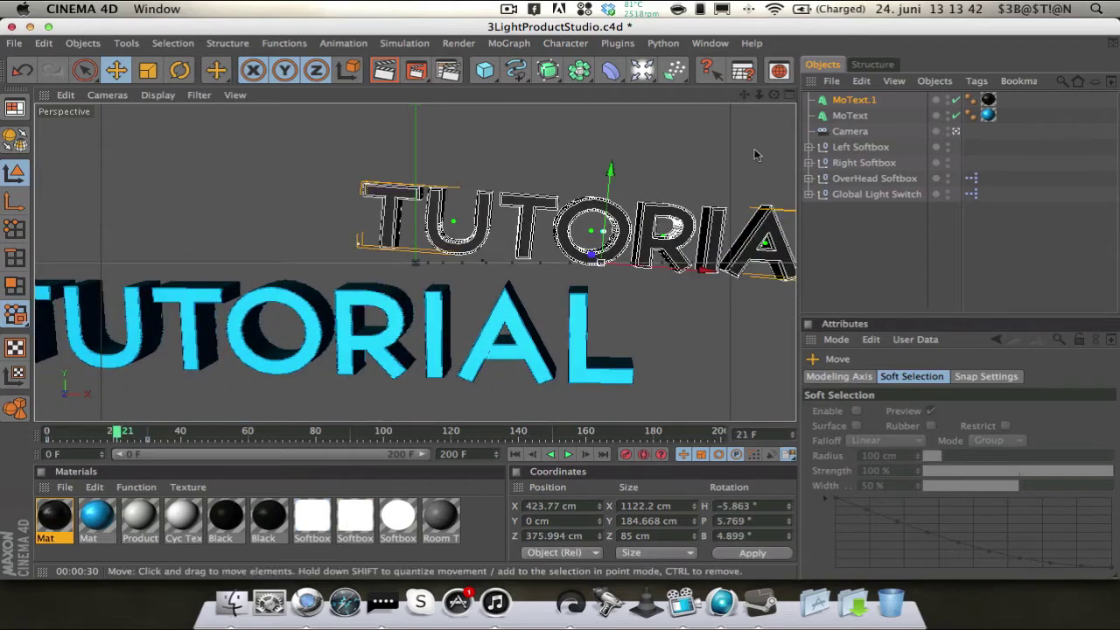
left_click(790, 98)
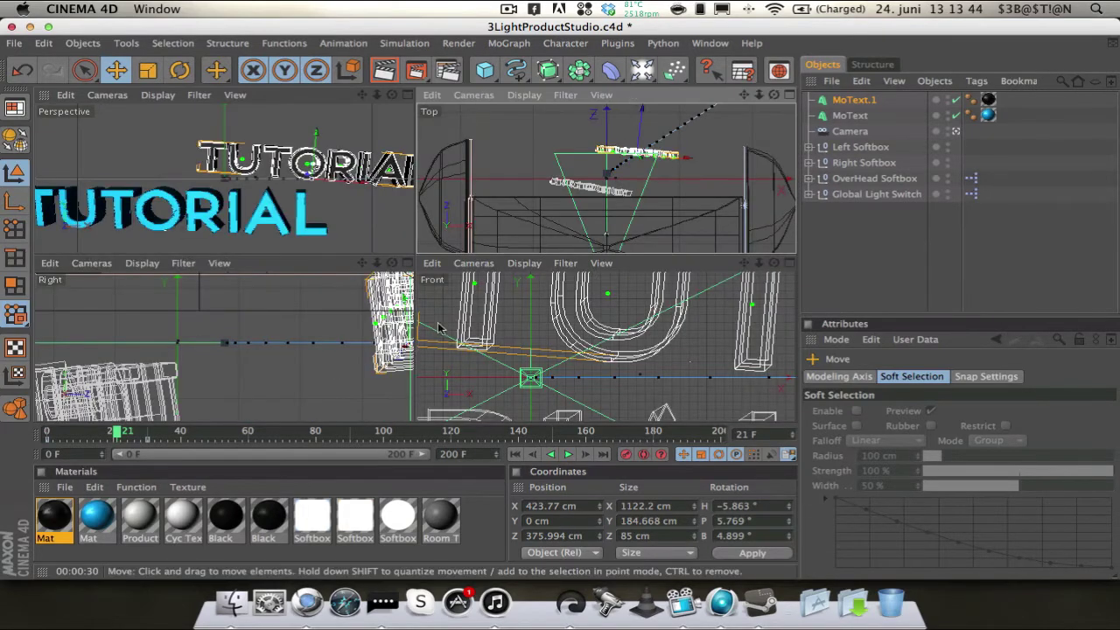
left_click_drag(117, 432, 151, 432)
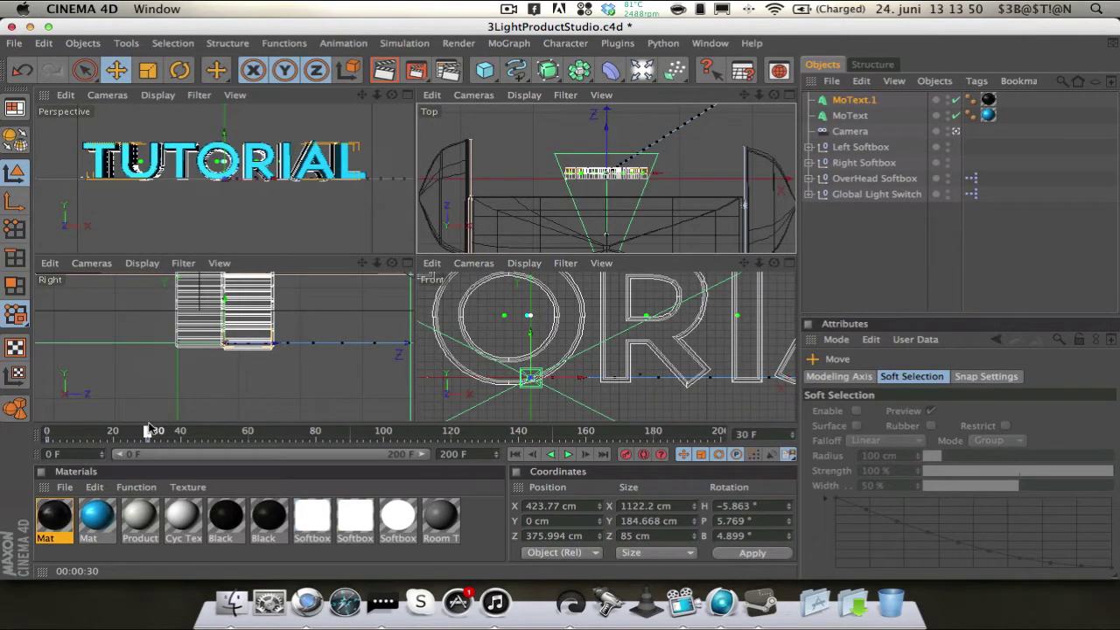
left_click(407, 95)
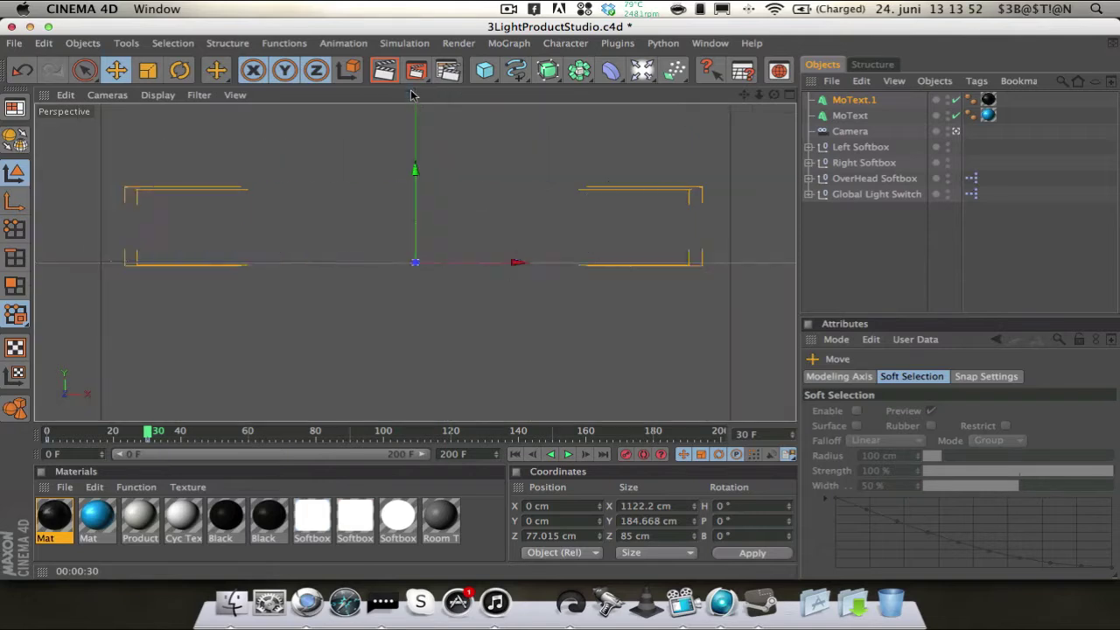
Group both MoText objects under a null at frame 30 and rename it TUTORIAL.
left_click(842, 117, "shift")
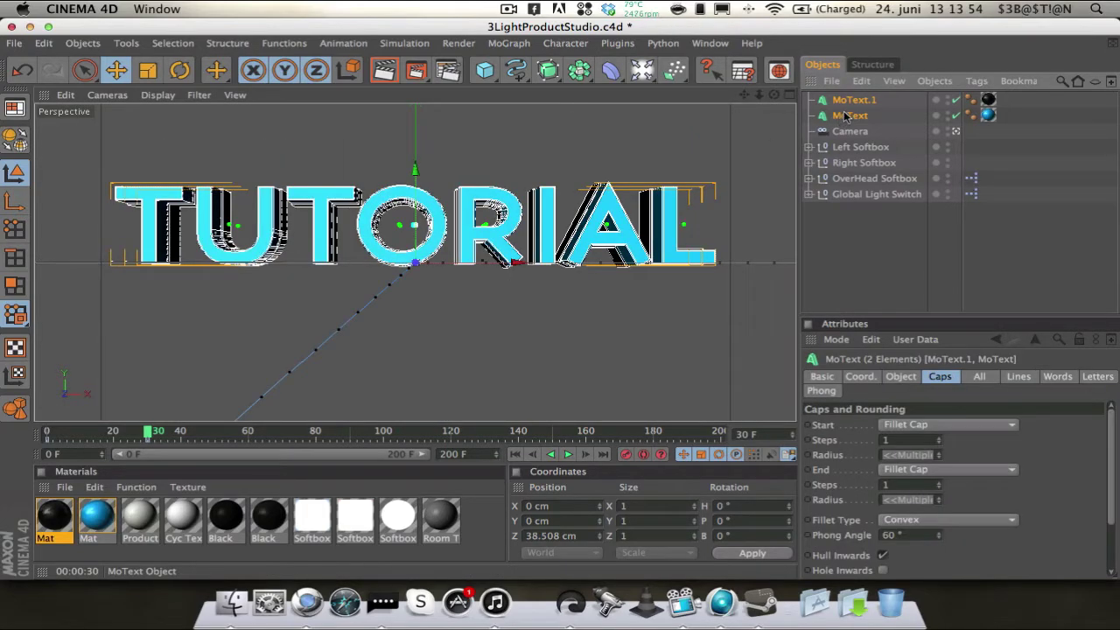
key("alt+g")
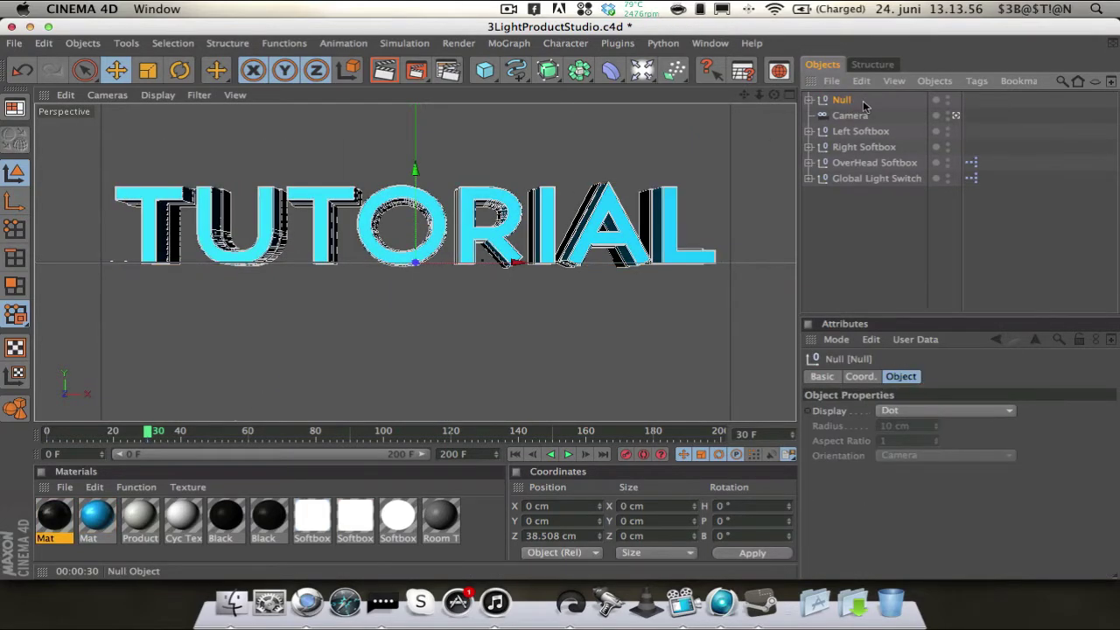
double_click(842, 101)
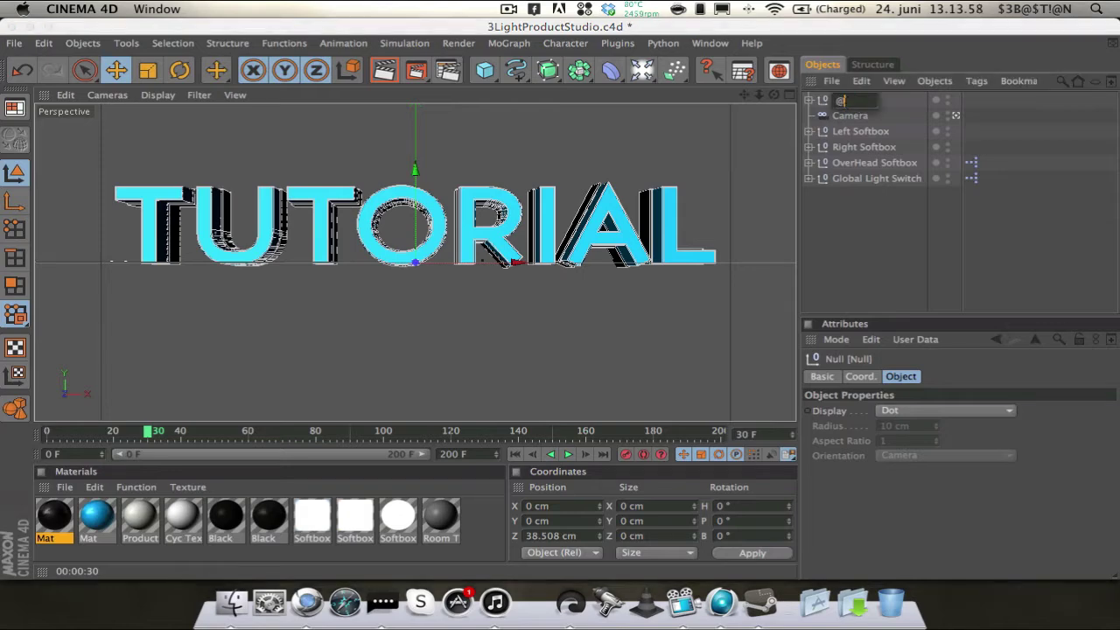
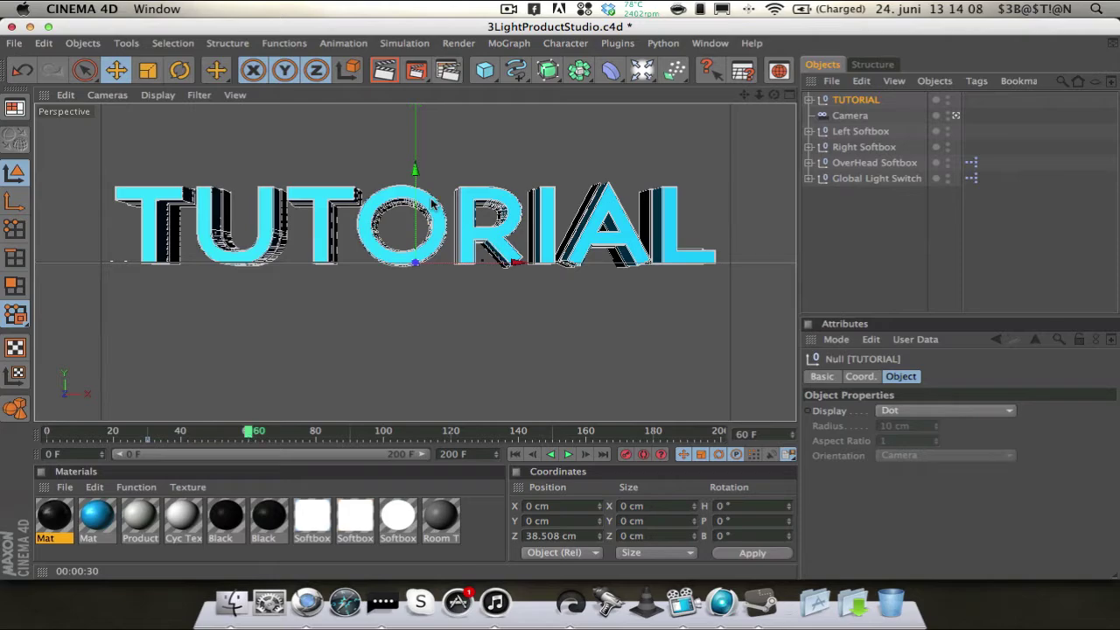
Try to rotate the TUTORIAL group freehand at frame 60 to a pitch of about -10°.
key("r")
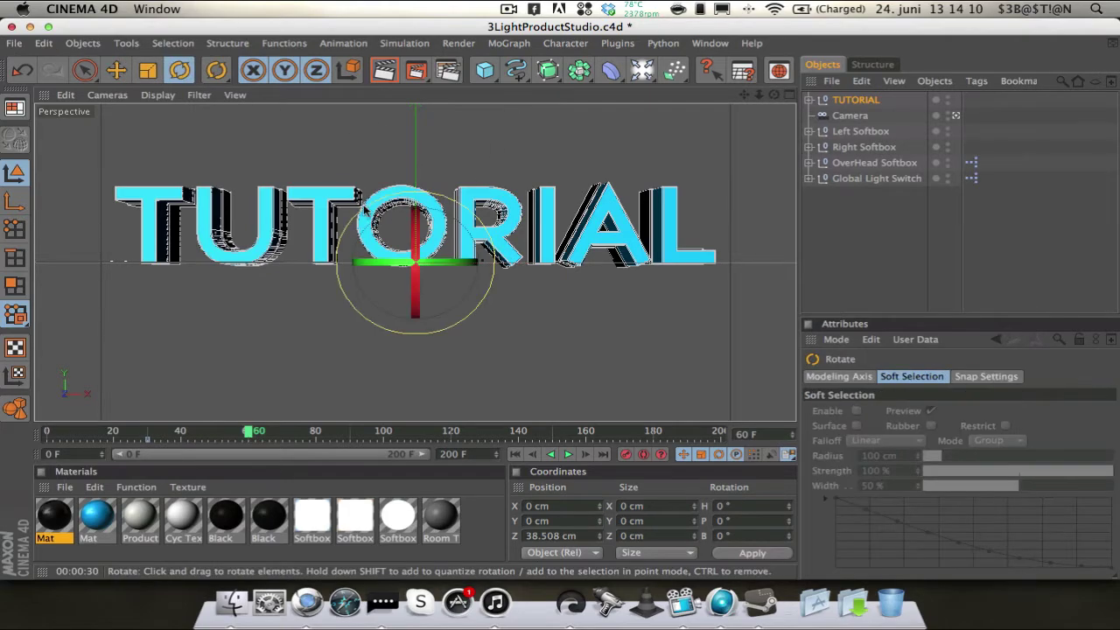
left_click_drag(391, 297, 550, 184)
left_click_drag(433, 257, 441, 260)
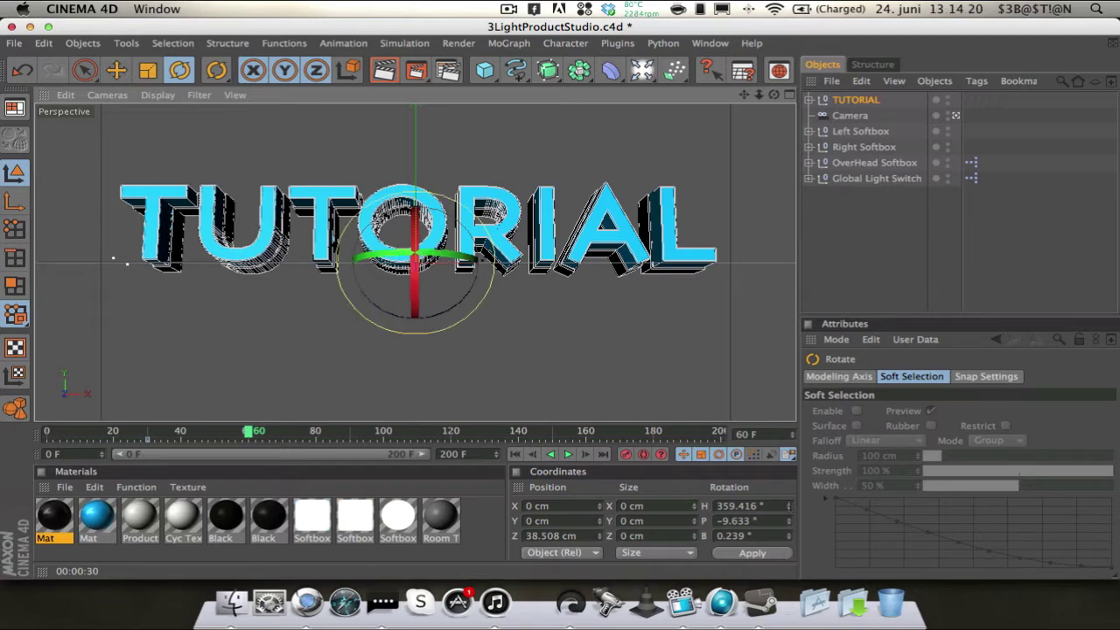
Set the TUTORIAL group's rotation to H 360°, P 0° and B 0° at frame 60.
left_click(757, 536)
type("0")
key("Return")
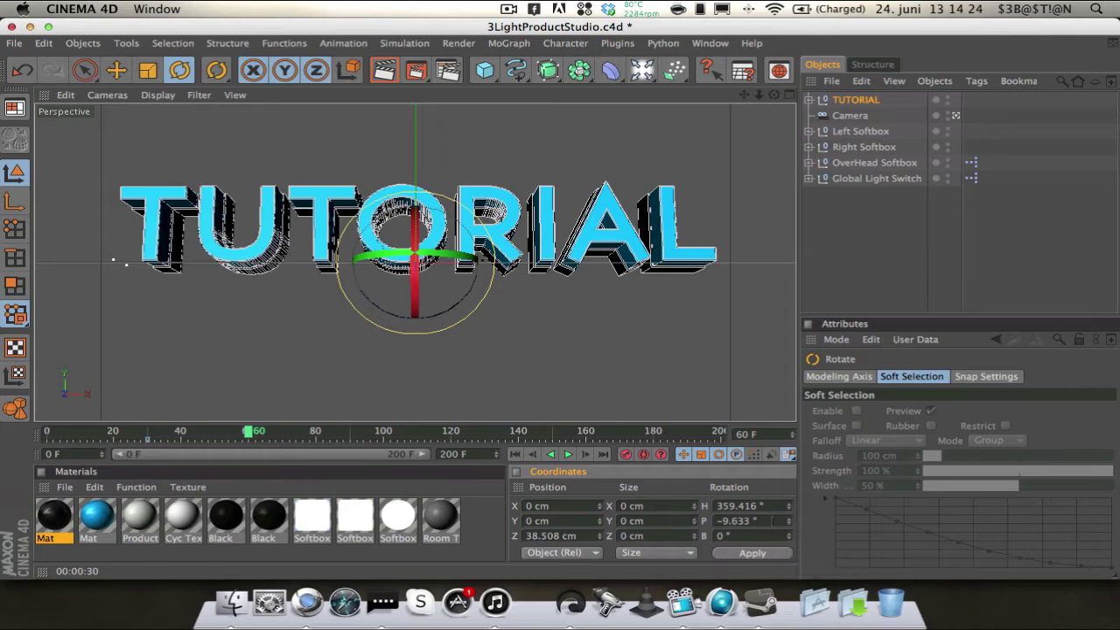
type("0")
key("Return")
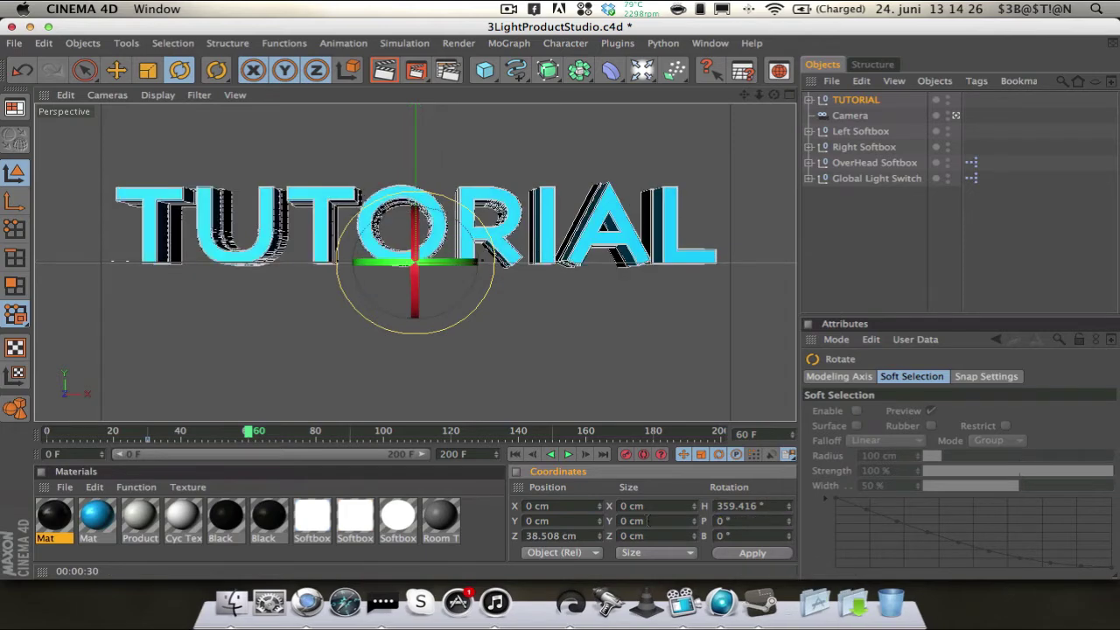
left_click(778, 506)
type("360")
key("Return")
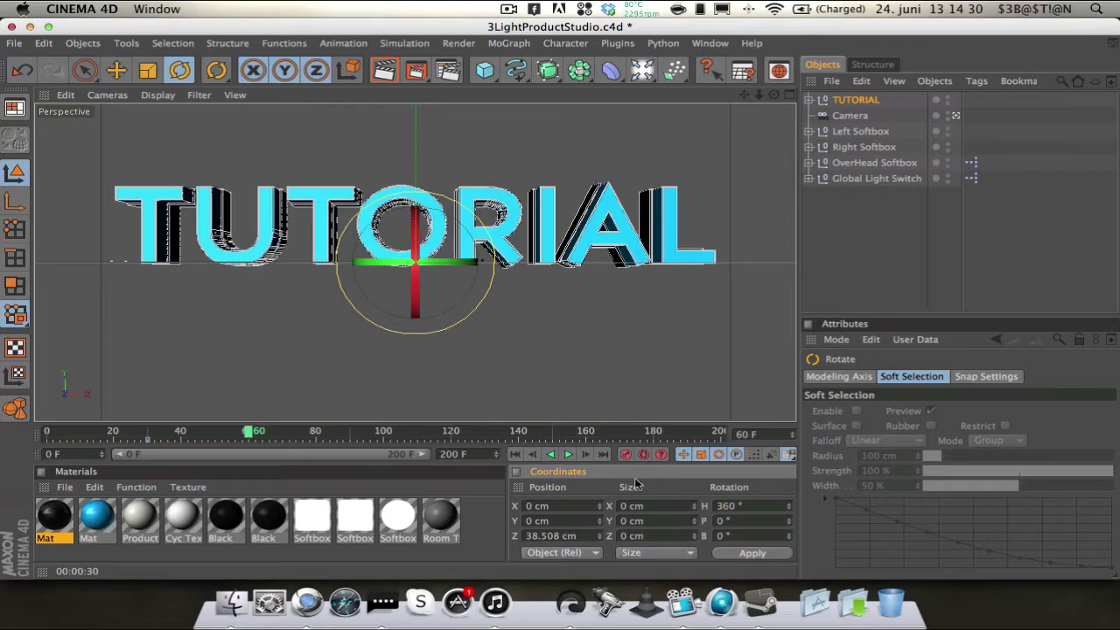
left_click(252, 437)
mouse_move(251, 437)
left_mouse_down()
mouse_move(179, 433)
mouse_move(250, 430)
left_mouse_up()
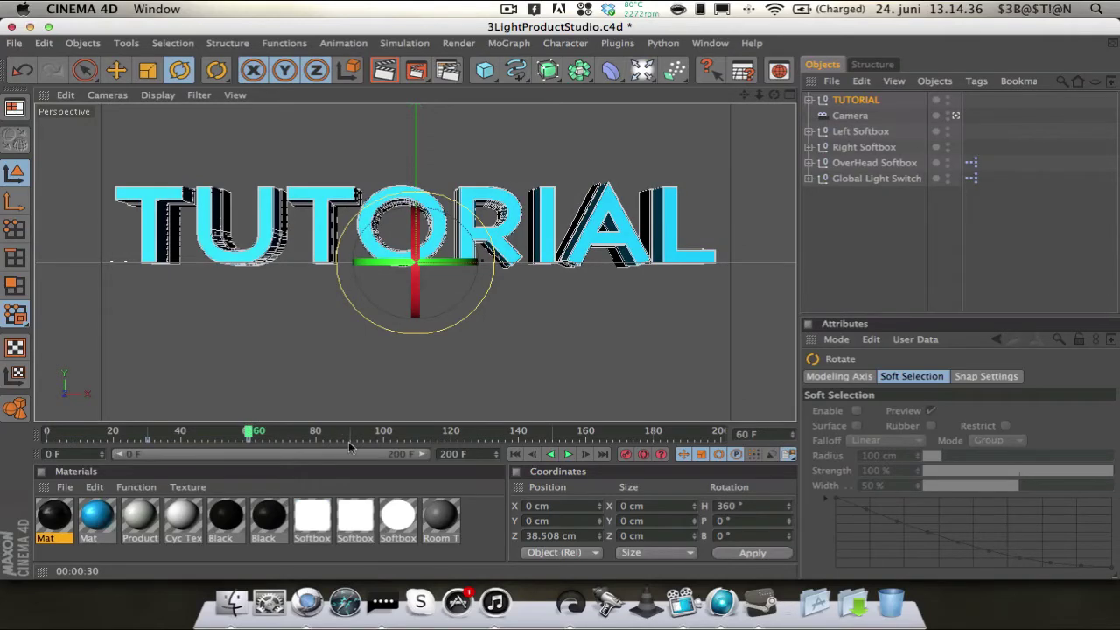
Set the TUTORIAL group's P and B rotation to 360°, record a keyframe at frame 60 and check the motion around frame 45.
left_click(746, 519)
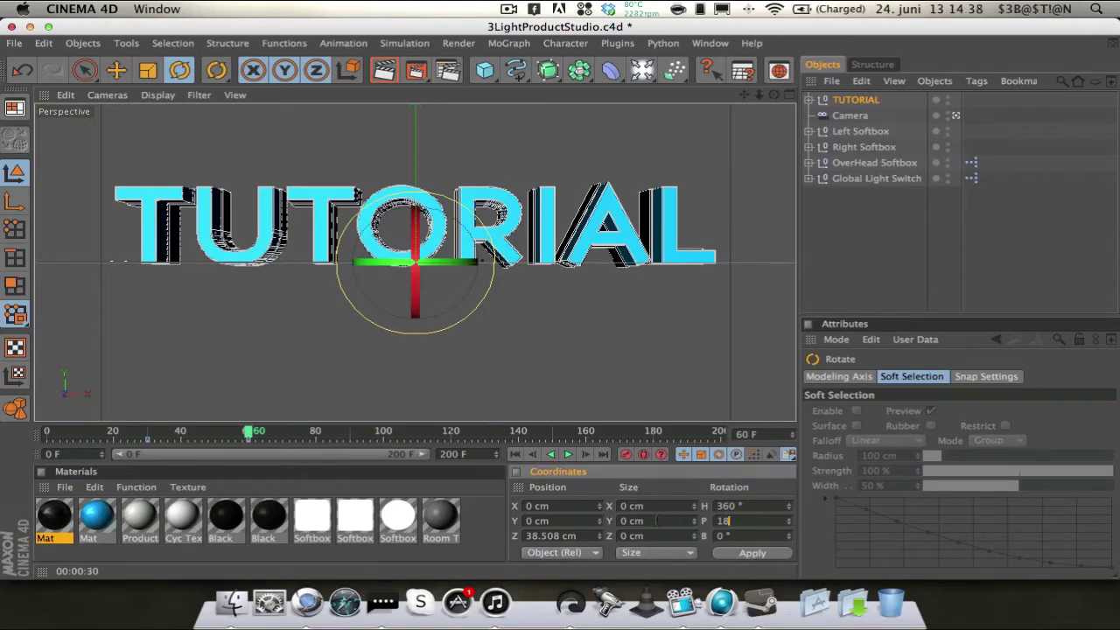
key("Return")
left_click(770, 518)
type("360")
key("Return")
left_click(627, 455)
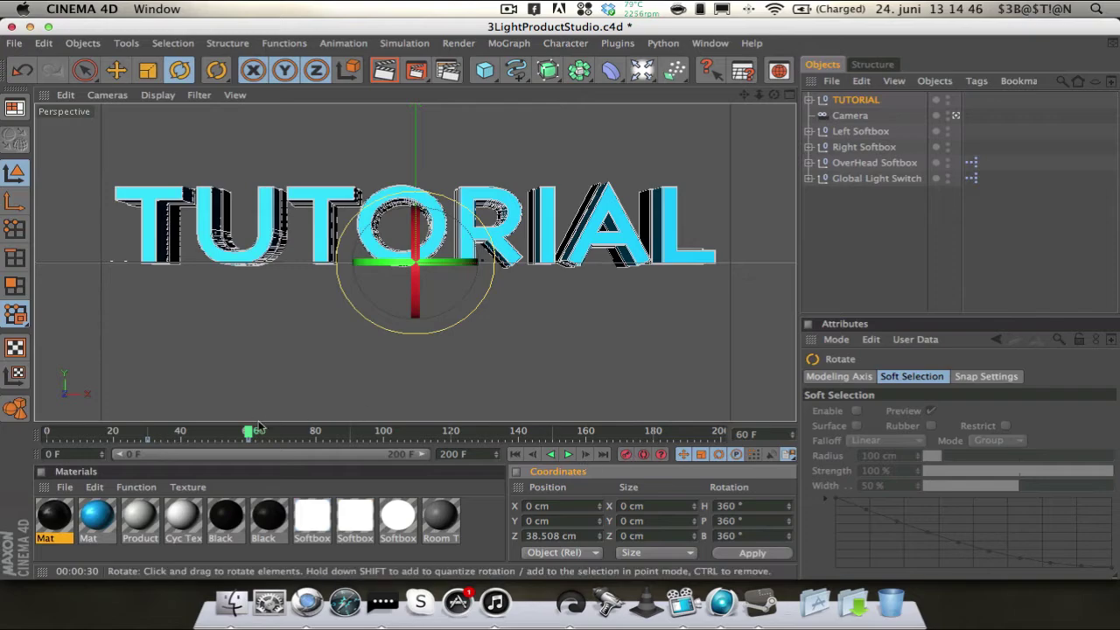
left_click_drag(253, 432, 200, 427)
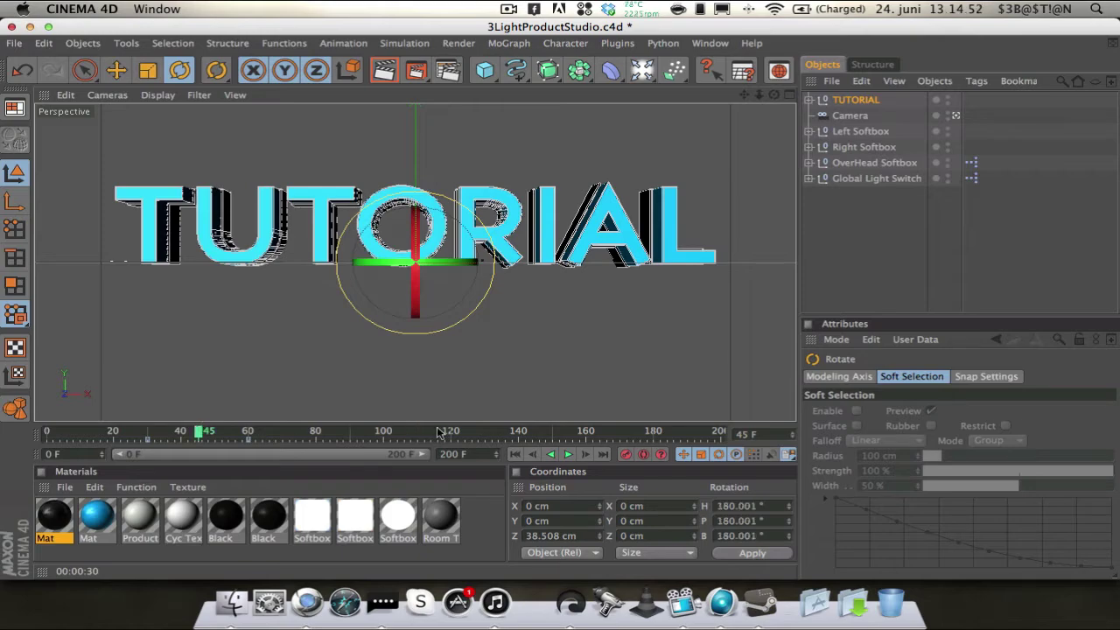
left_click_drag(205, 431, 249, 431)
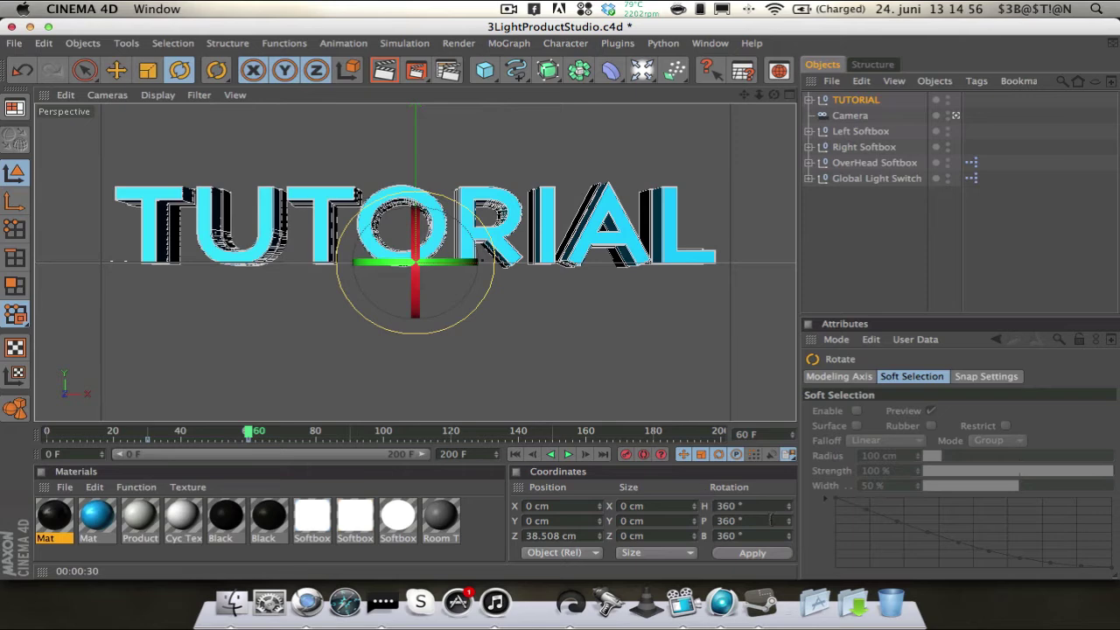
Set the TUTORIAL group's rotation to H 540°, P 180° and B 180° at frame 60 and record a keyframe.
left_click(771, 520)
type("180")
key("Tab")
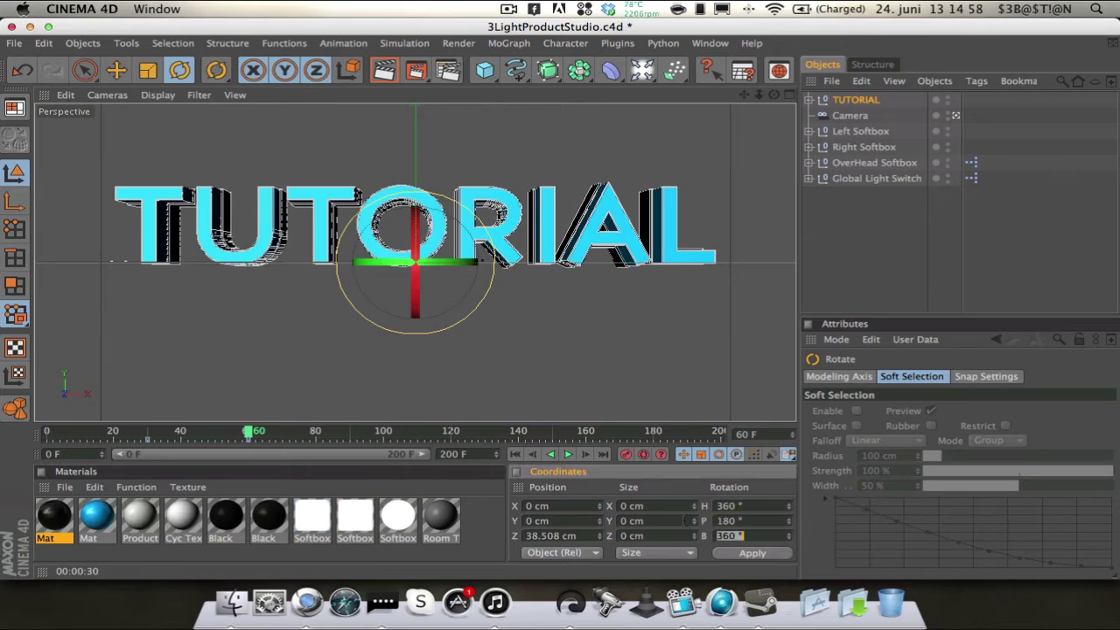
type("180")
key("Return")
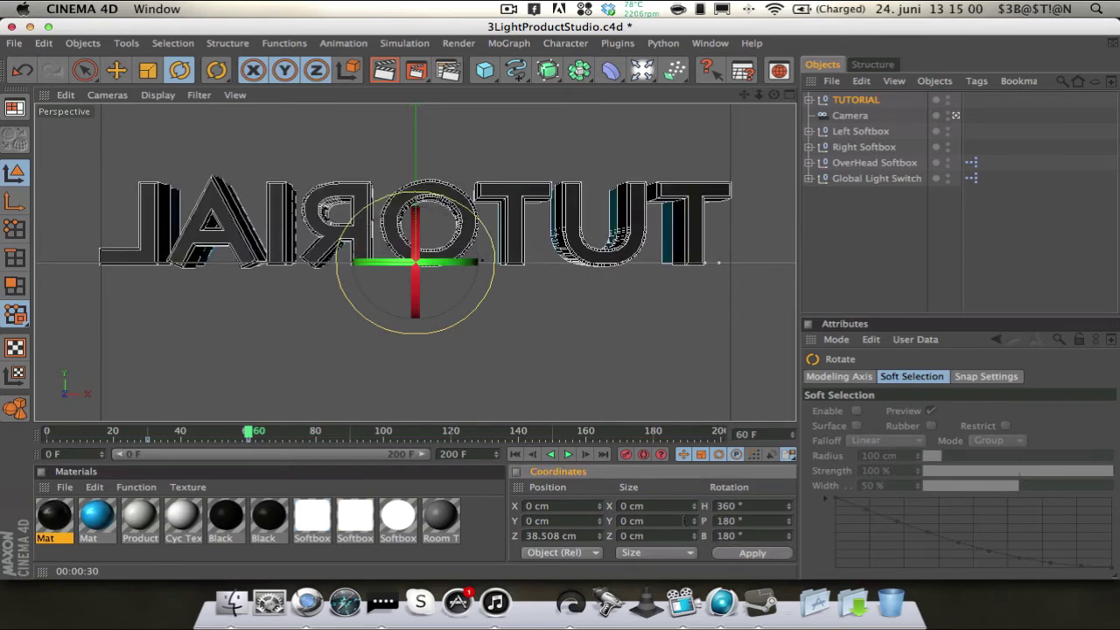
left_click(731, 521)
type("3")
left_click(743, 506)
type("540")
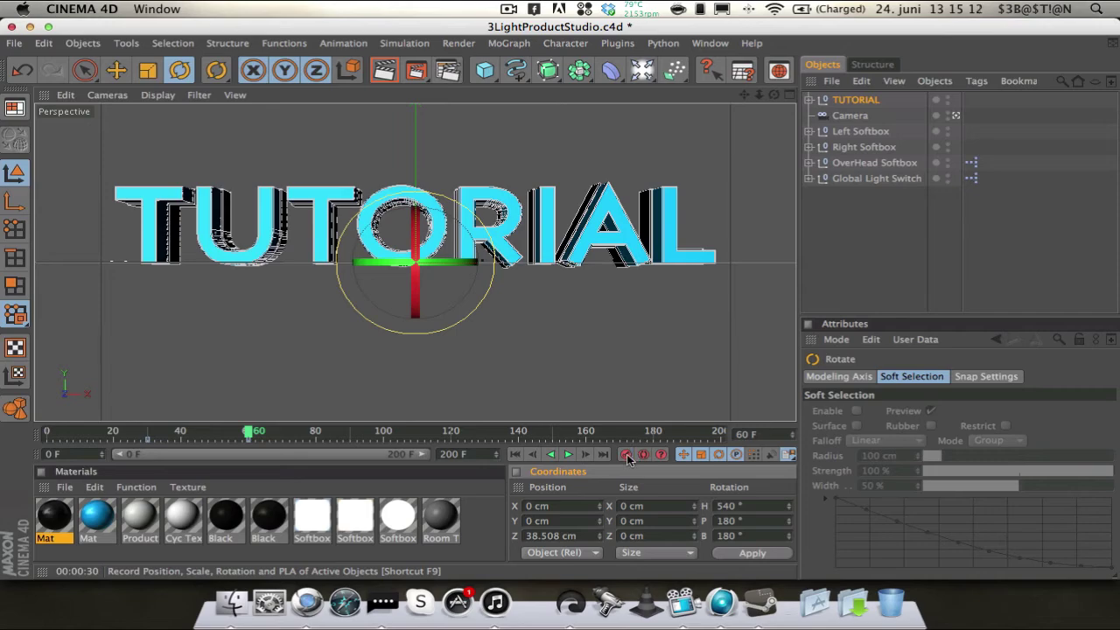
Play the animation from the start to check the TUTORIAL group's spin.
left_click_drag(251, 434, 135, 432)
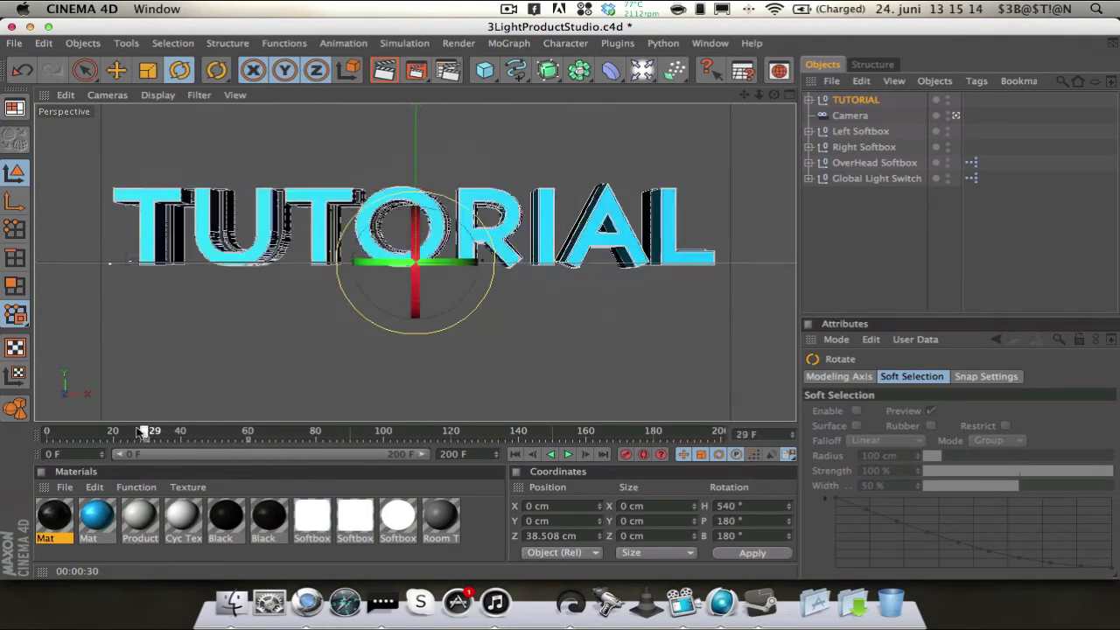
left_click(514, 454)
left_click(569, 454)
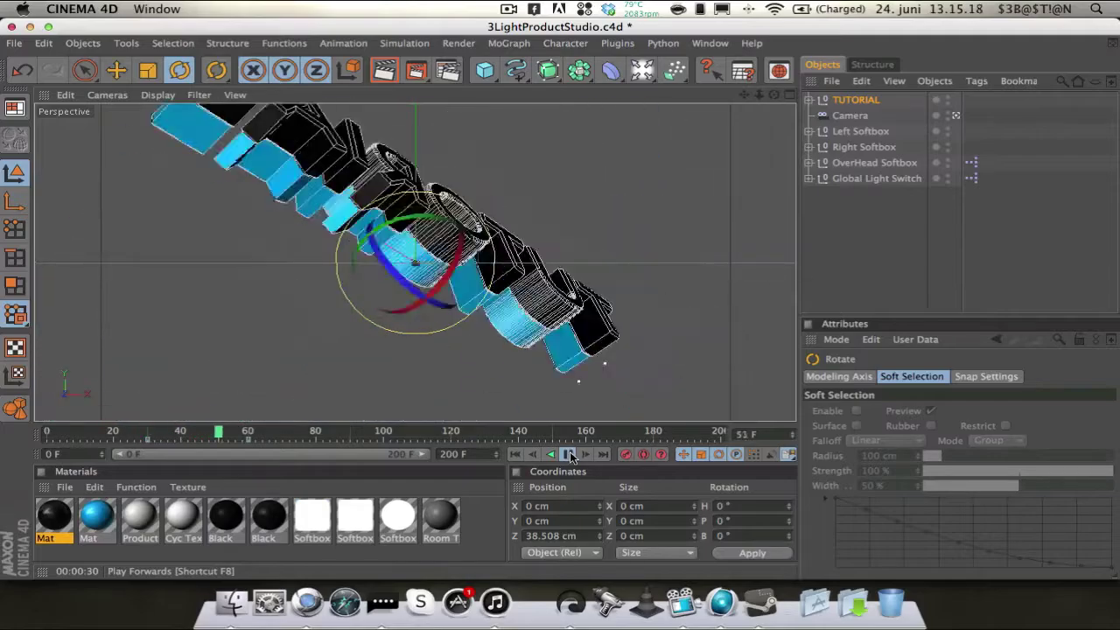
left_click(569, 454)
Move the TUTORIAL group's rotation keyframe from frame 60 to frame 80 and play the animation from the start.
left_click_drag(284, 432, 254, 432)
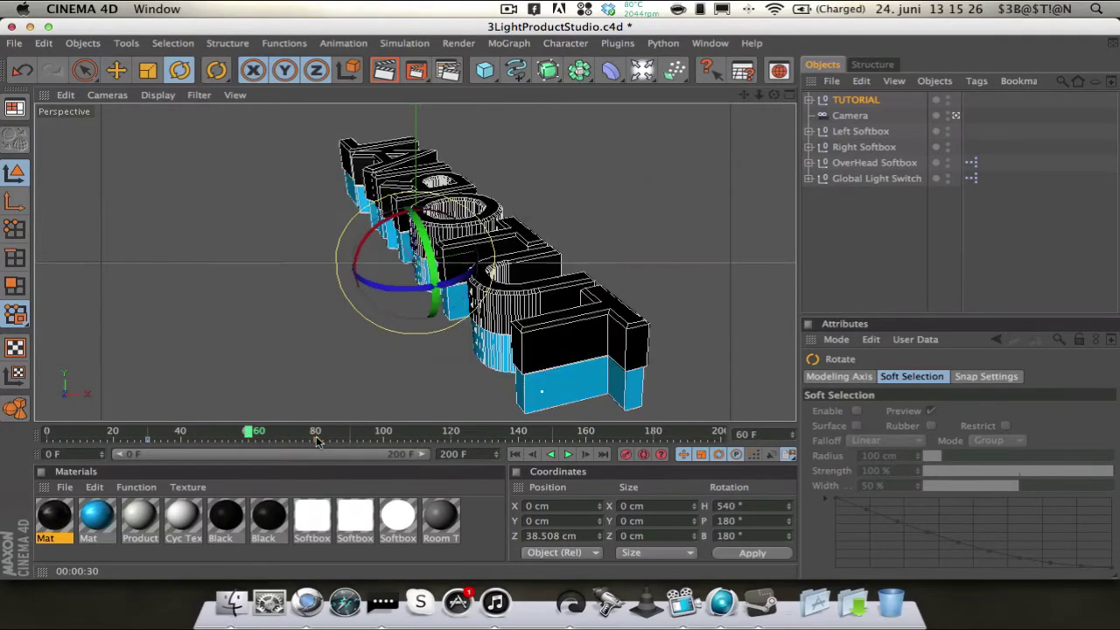
left_click(516, 455)
left_click(568, 454)
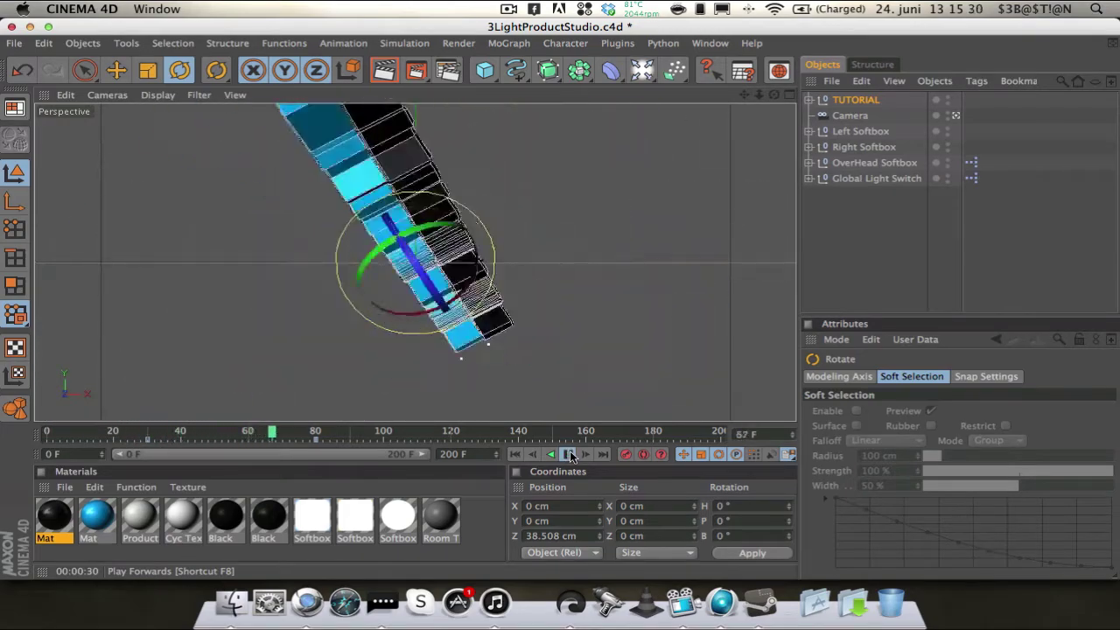
left_click(570, 456)
Add a Helix spline with the current time at frame 119 and set its plane to ZY.
mouse_move(356, 433)
left_mouse_down()
mouse_move(321, 431)
mouse_move(448, 413)
left_mouse_up()
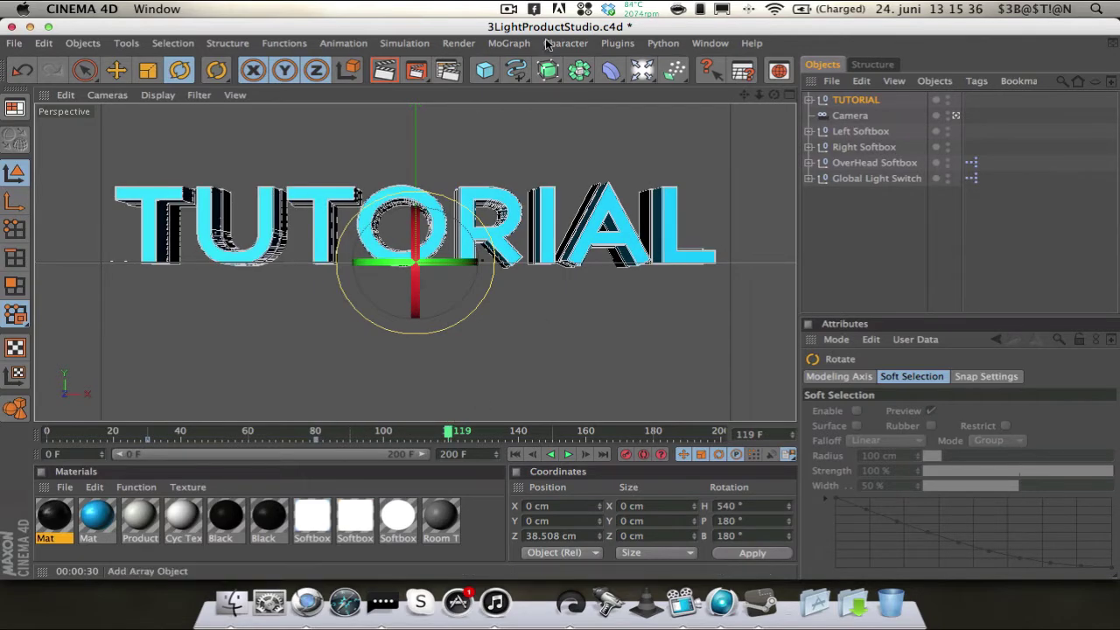
left_click(520, 75)
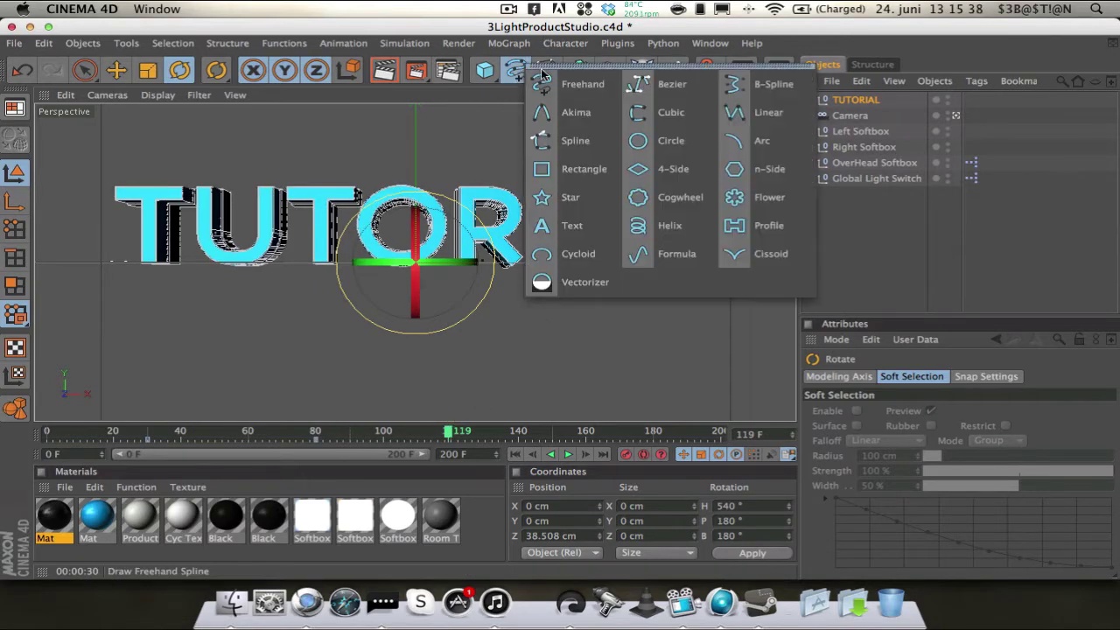
left_click(670, 229)
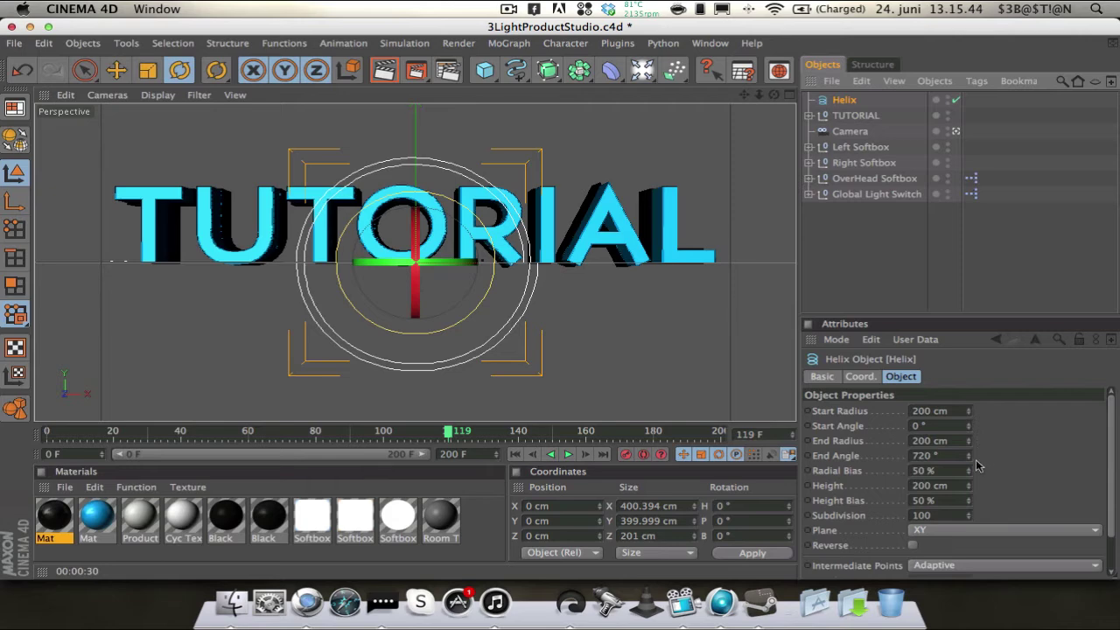
left_click(944, 530)
left_click(945, 507)
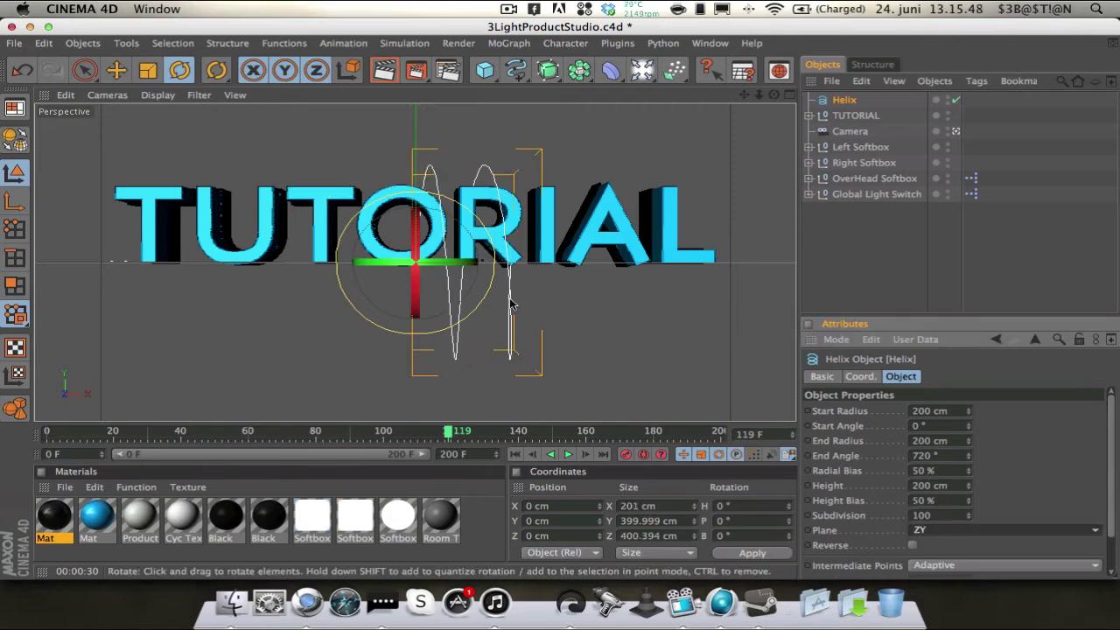
Move the helix in the Right view to surround the text, at about Y 89 cm and Z 73 cm.
left_click(788, 96)
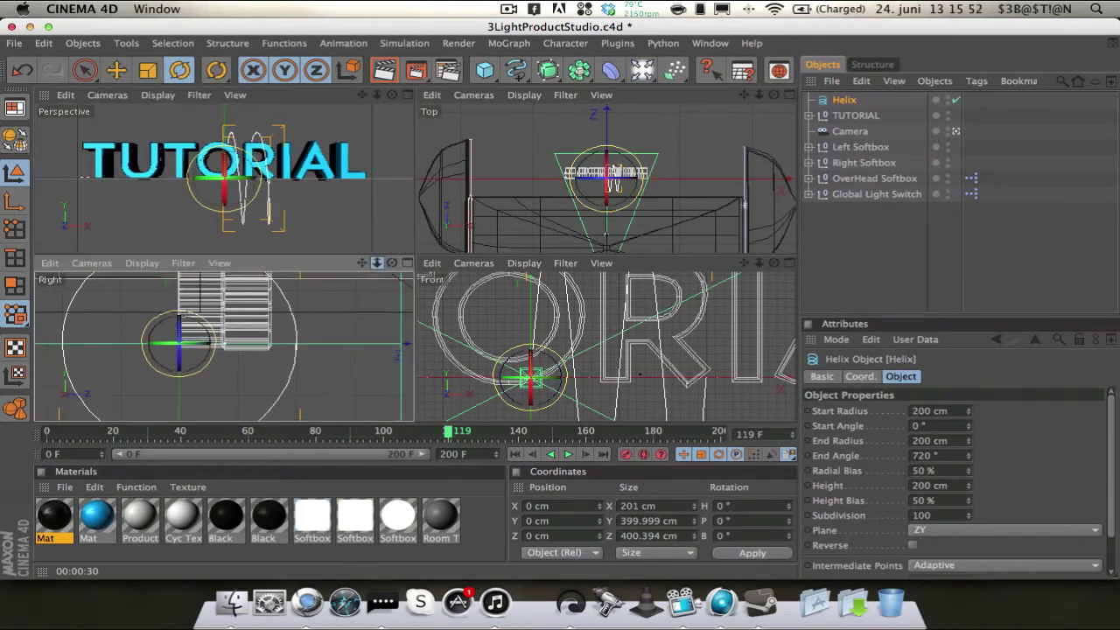
left_click(117, 70)
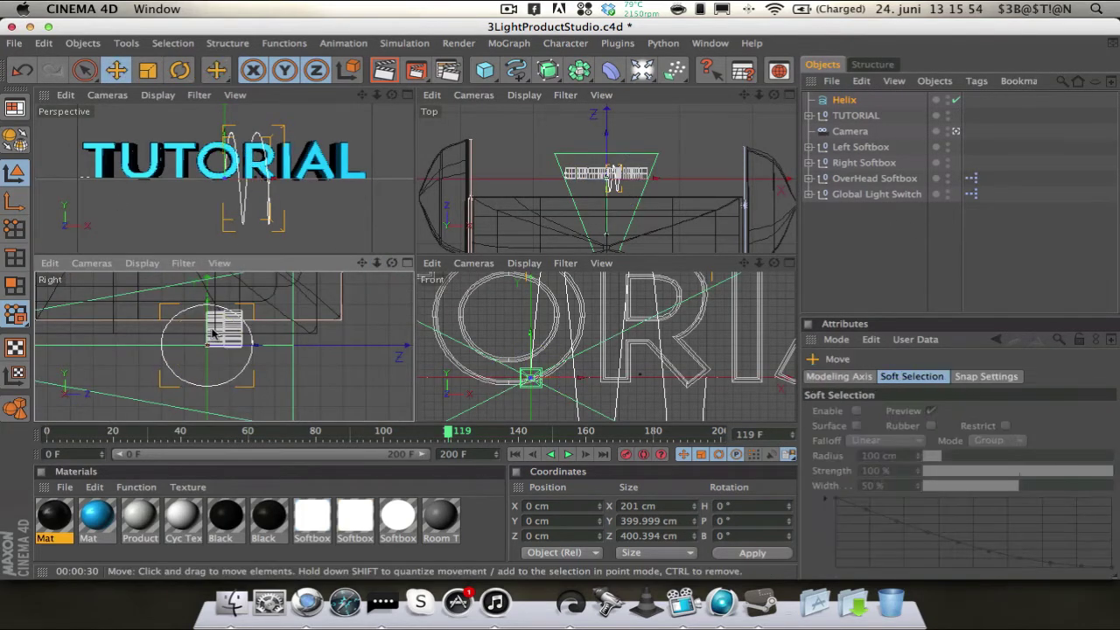
left_click_drag(225, 353, 233, 304)
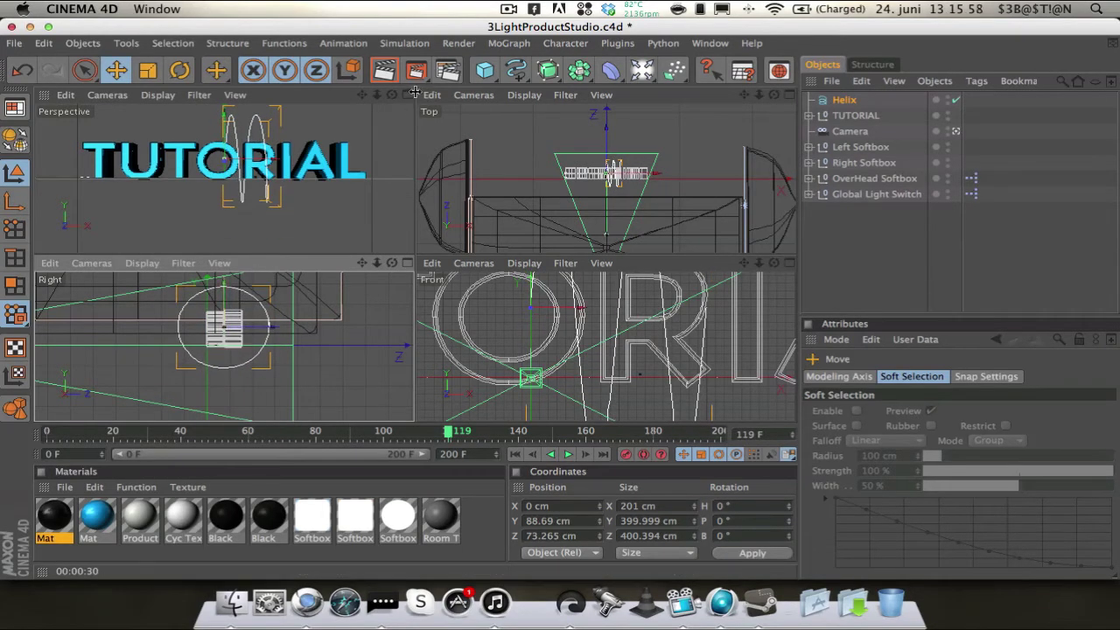
Try a start radius of 0 cm and an end radius of 40 cm on the helix in the enlarged Perspective view.
left_click(409, 95)
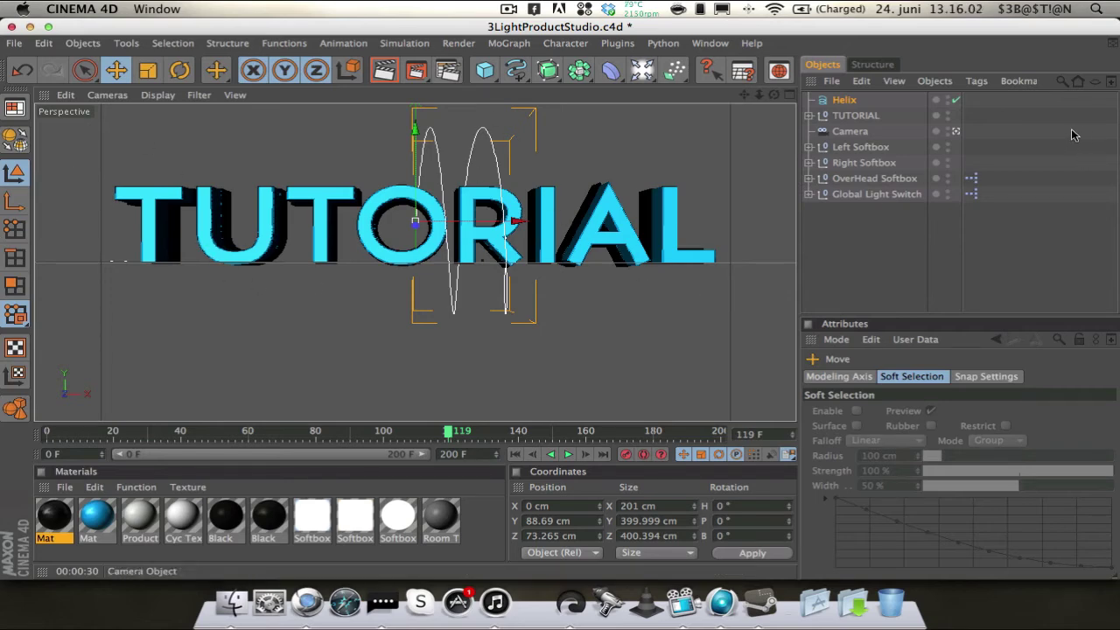
left_click(844, 100)
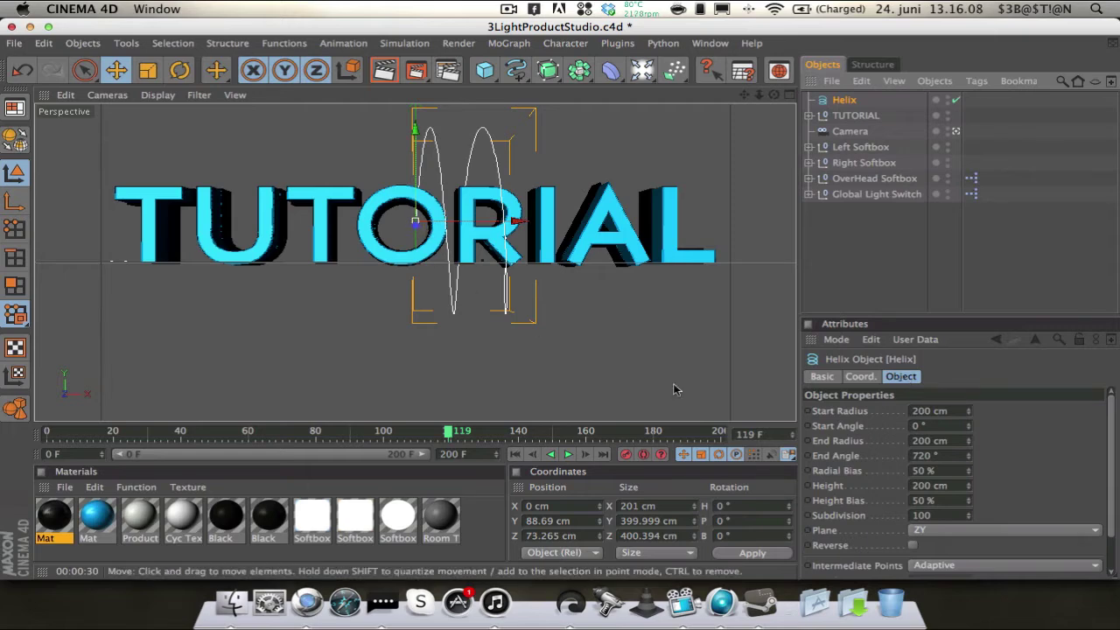
left_click_drag(967, 410, 967, 450)
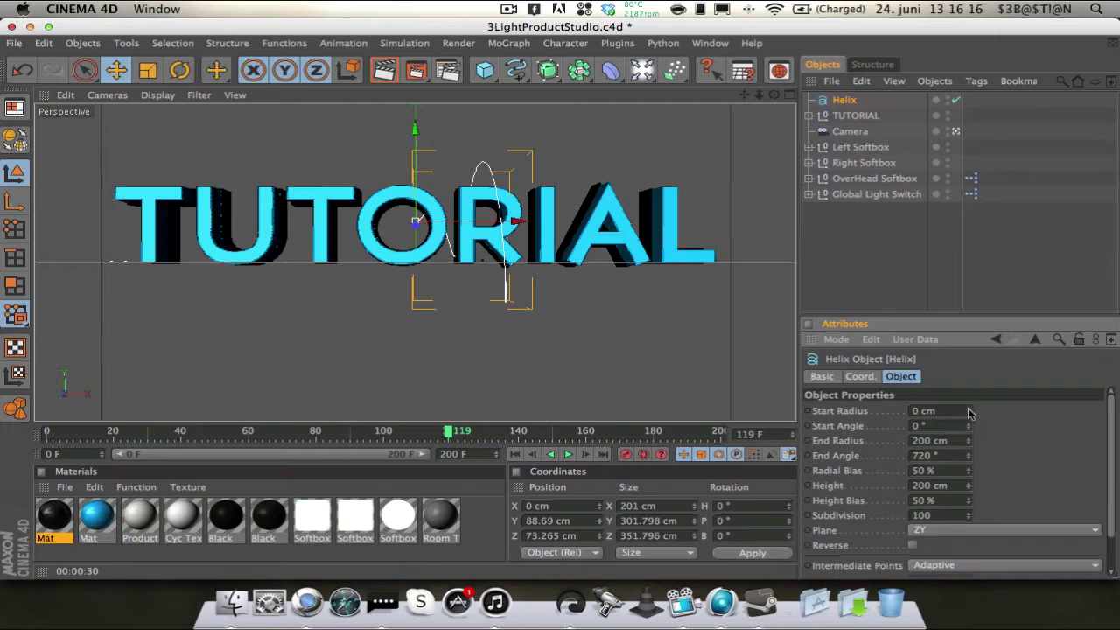
left_click_drag(968, 441, 967, 424)
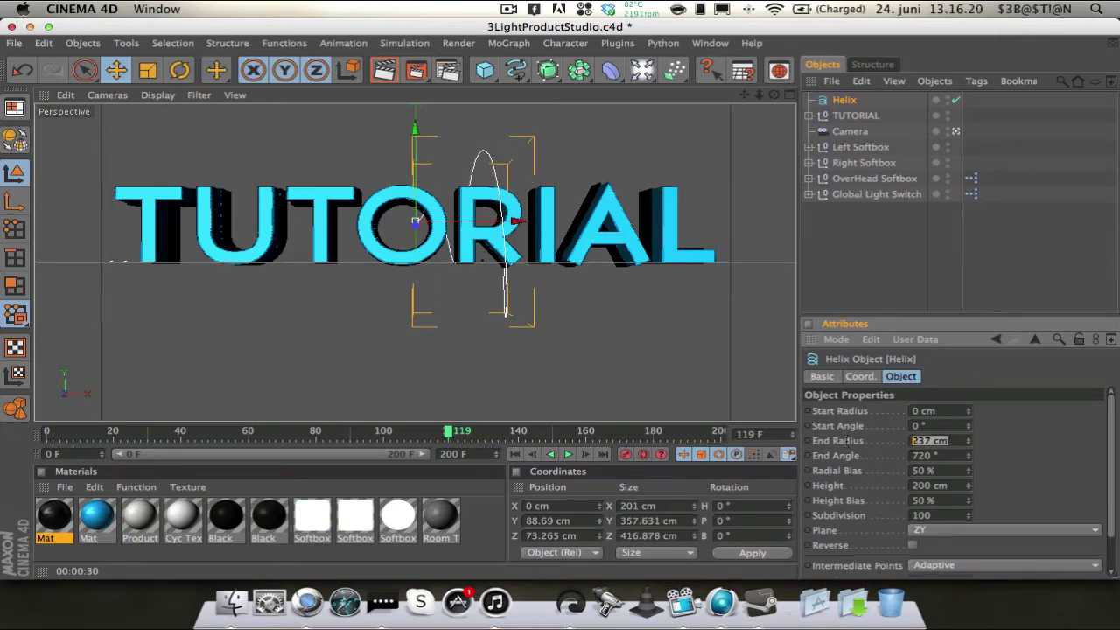
type("40")
key("Return")
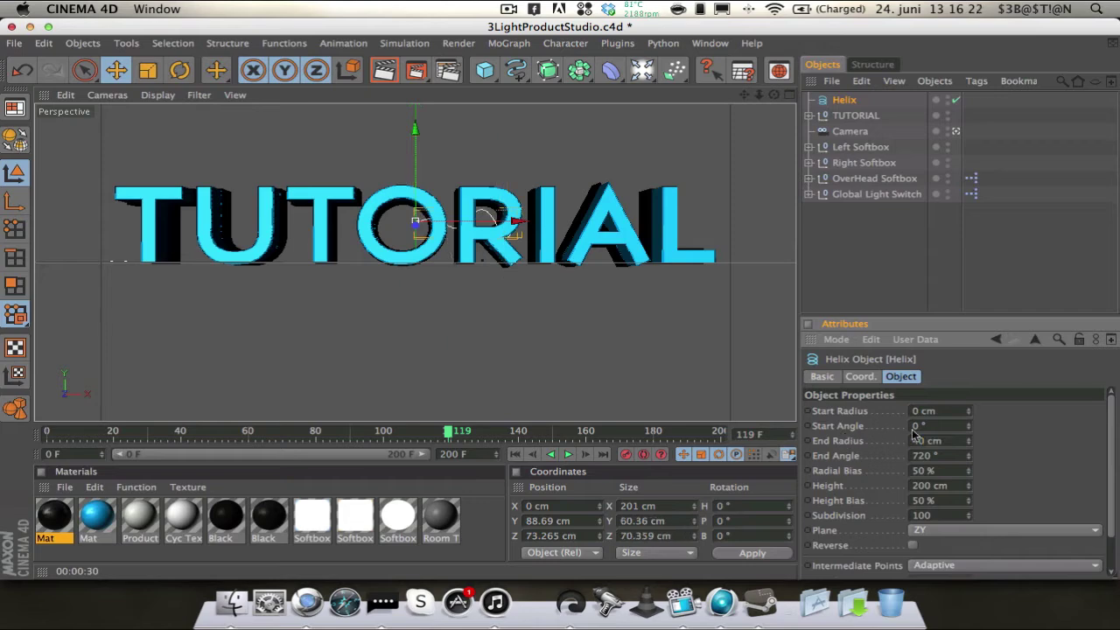
Try a 200 cm start radius on the helix with end radii of 400 cm and 30 cm.
double_click(945, 440)
type("400")
key("Return")
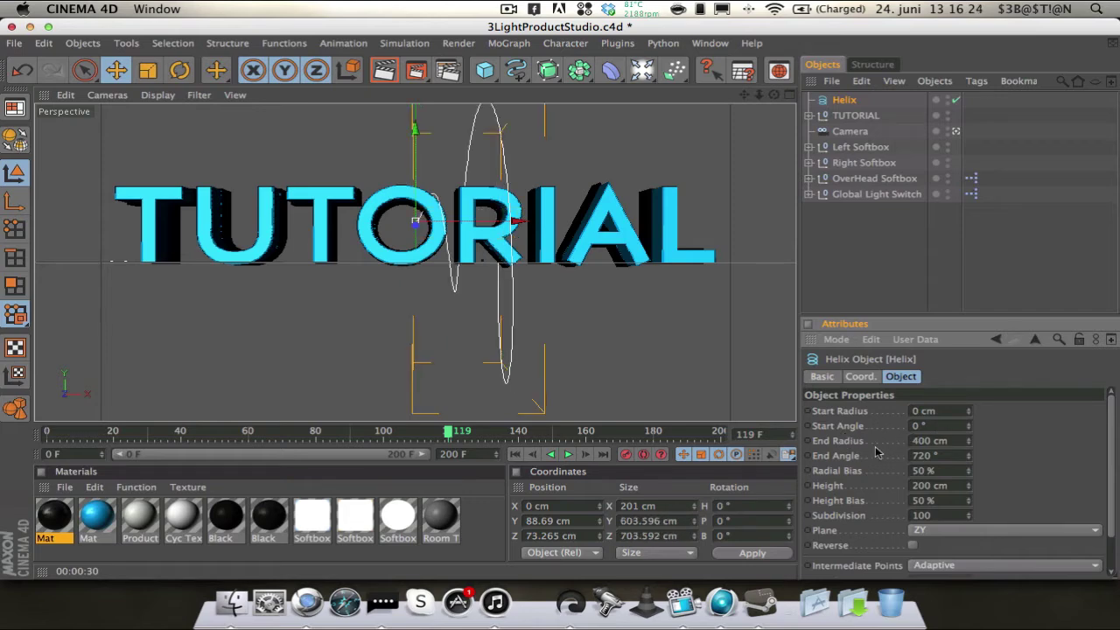
double_click(924, 410)
type("200")
key("Return")
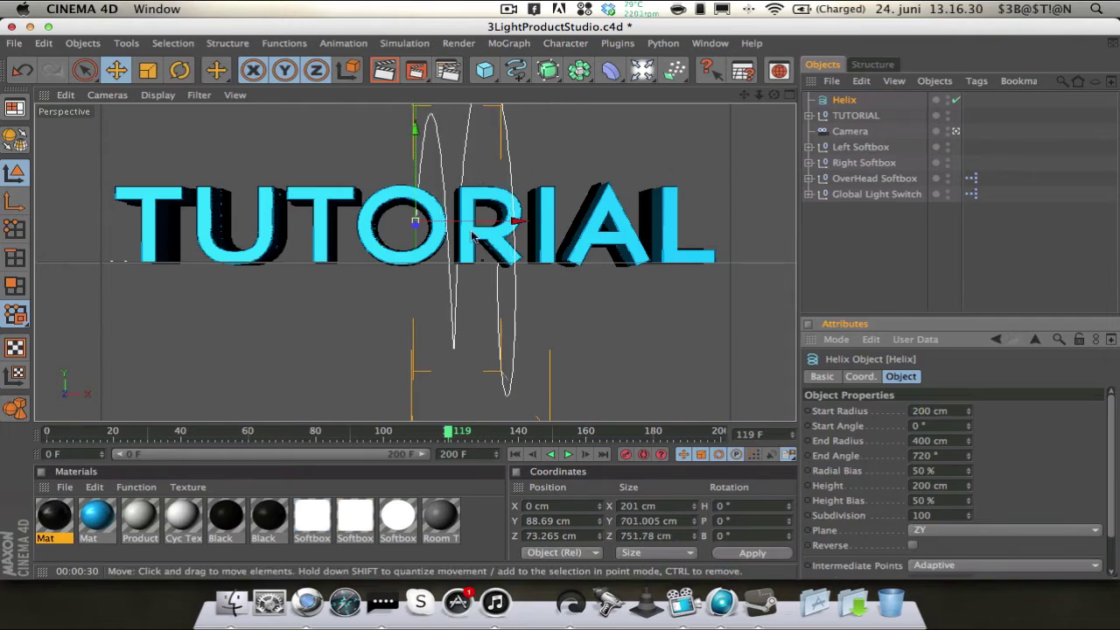
left_click(954, 441)
type("30")
key("Return")
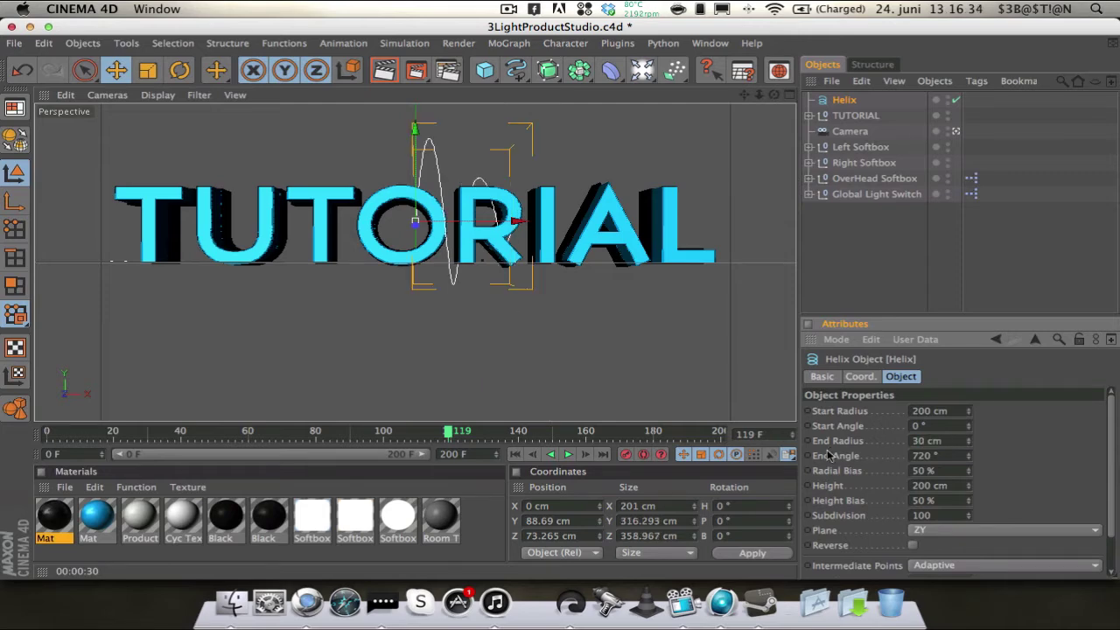
Set the helix's end radius to 300 cm and its start radius to 100 cm, trying 150 cm on the way.
left_click(924, 442)
type("300")
key("Return")
left_click(916, 410)
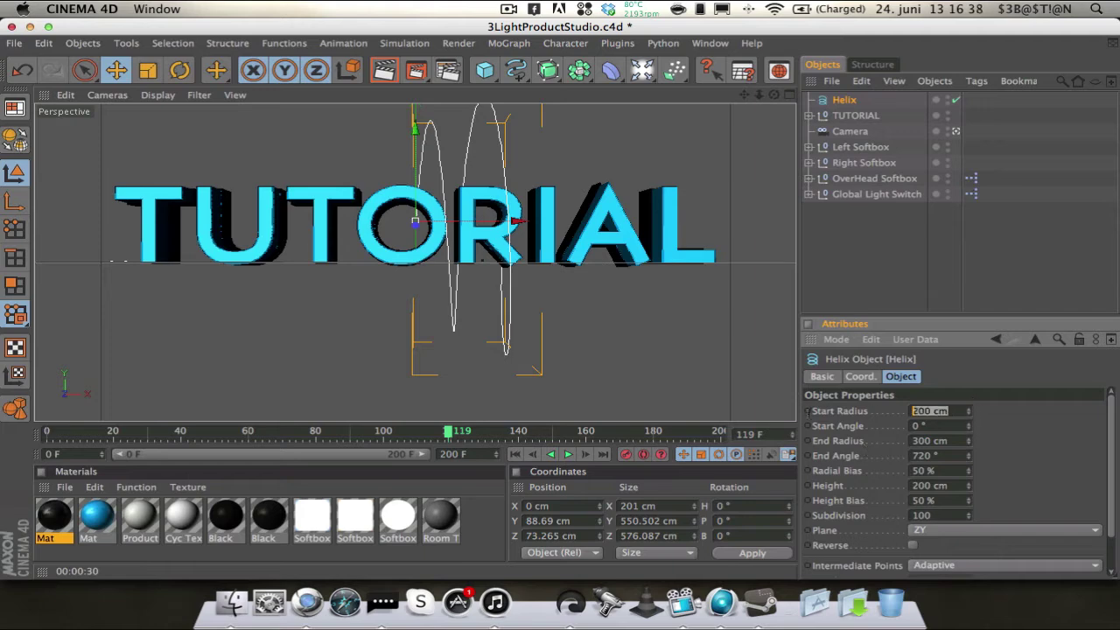
type("150")
key("Return")
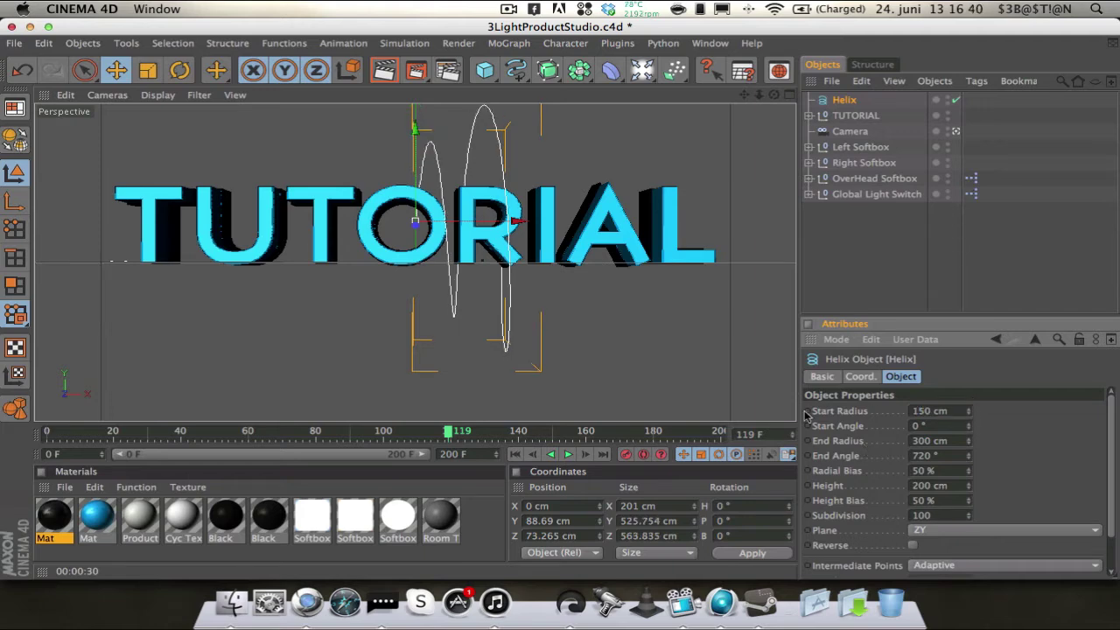
left_click(948, 410)
type("100")
key("Return")
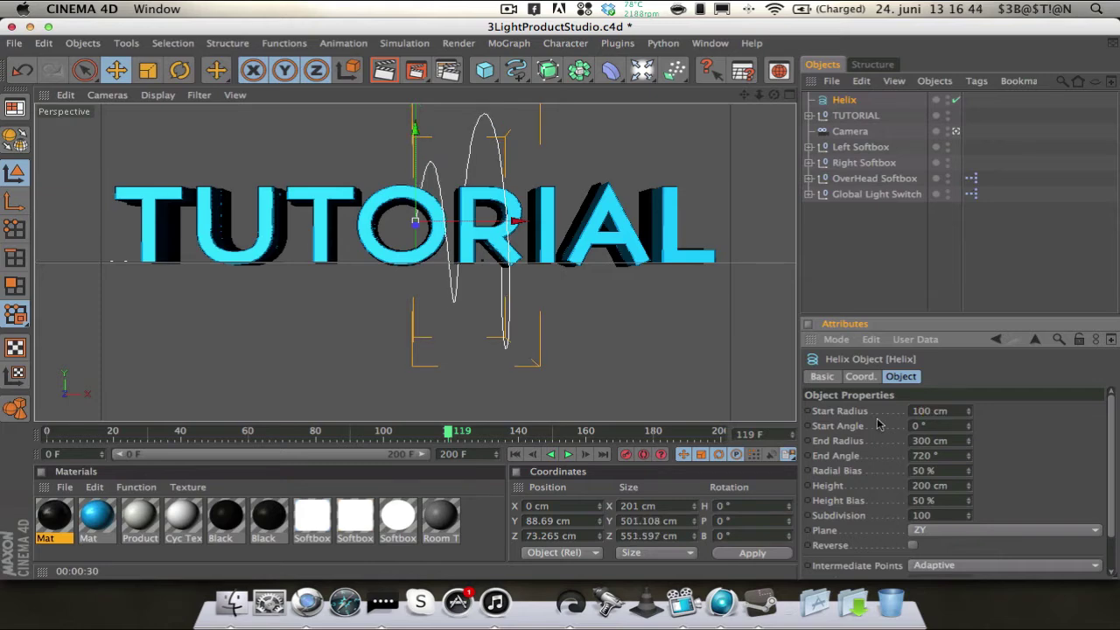
Move the helix to about X -681 cm so it starts before the text, and stretch its height to 1995 cm.
left_click_drag(967, 486, 968, 402)
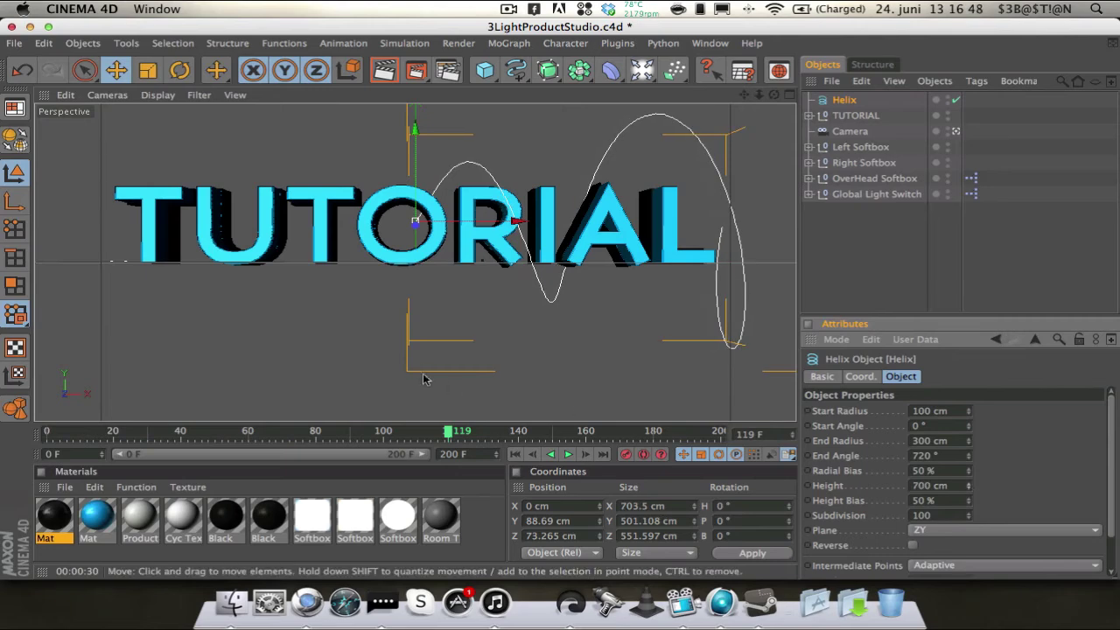
left_click_drag(484, 238, 414, 224)
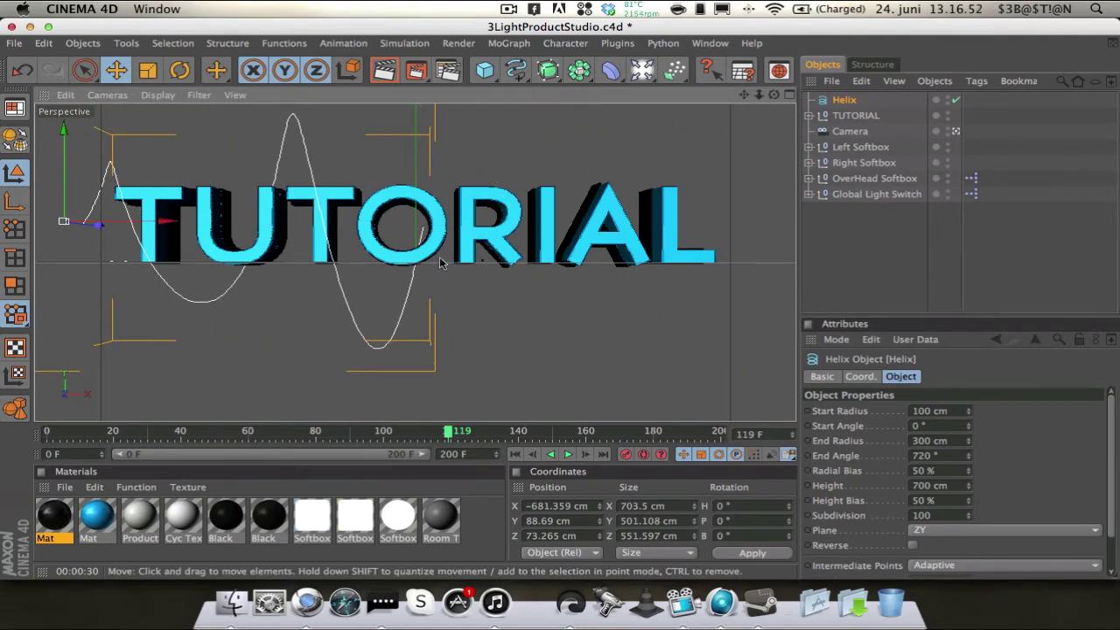
mouse_move(968, 485)
left_mouse_down()
mouse_move(967, 420)
mouse_move(962, 491)
left_mouse_up()
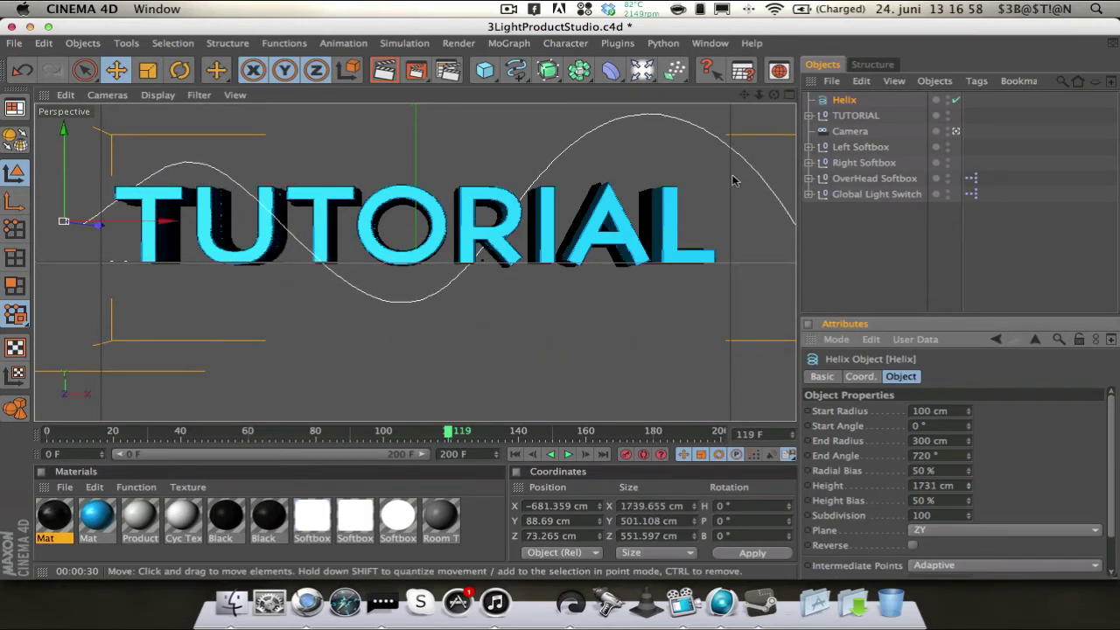
mouse_move(968, 485)
left_mouse_down()
mouse_move(968, 451)
mouse_move(968, 490)
left_mouse_up()
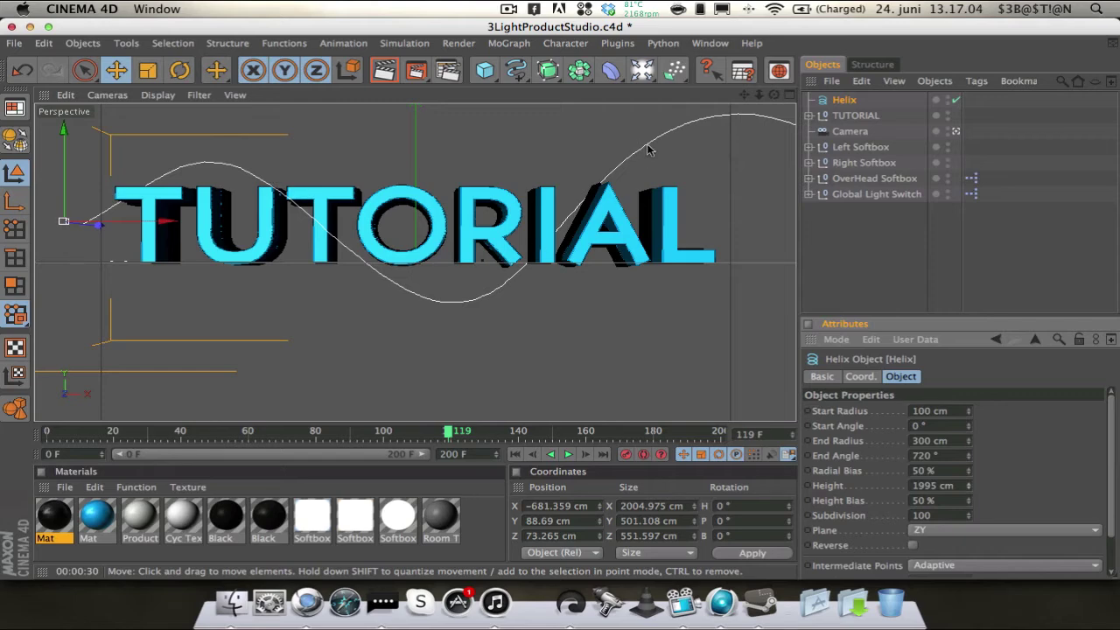
Shift the helix along Z to about 96 cm in the Right view and return to the enlarged Perspective view.
left_click(790, 96)
left_click_drag(254, 325, 259, 326)
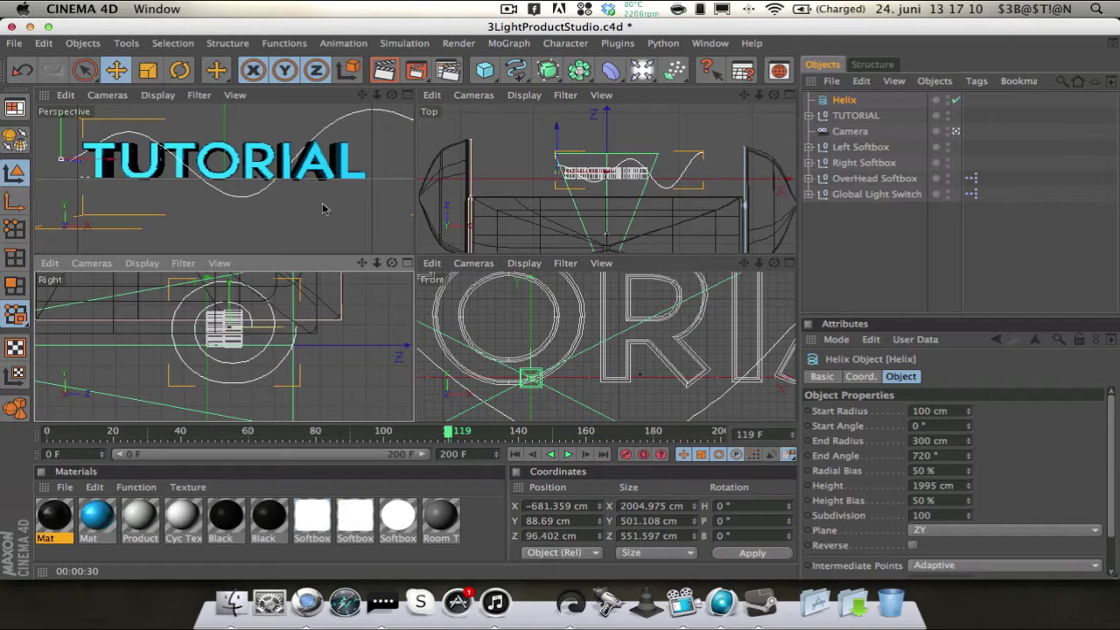
left_click(409, 95)
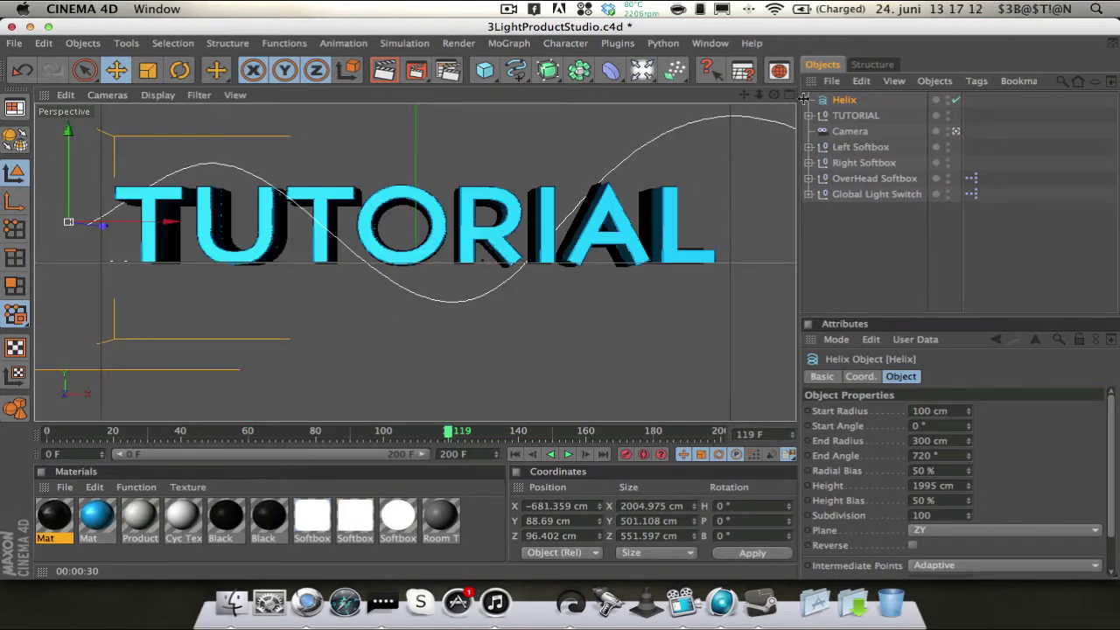
Add a Circle spline and set its radius to 15 cm.
left_click(518, 70)
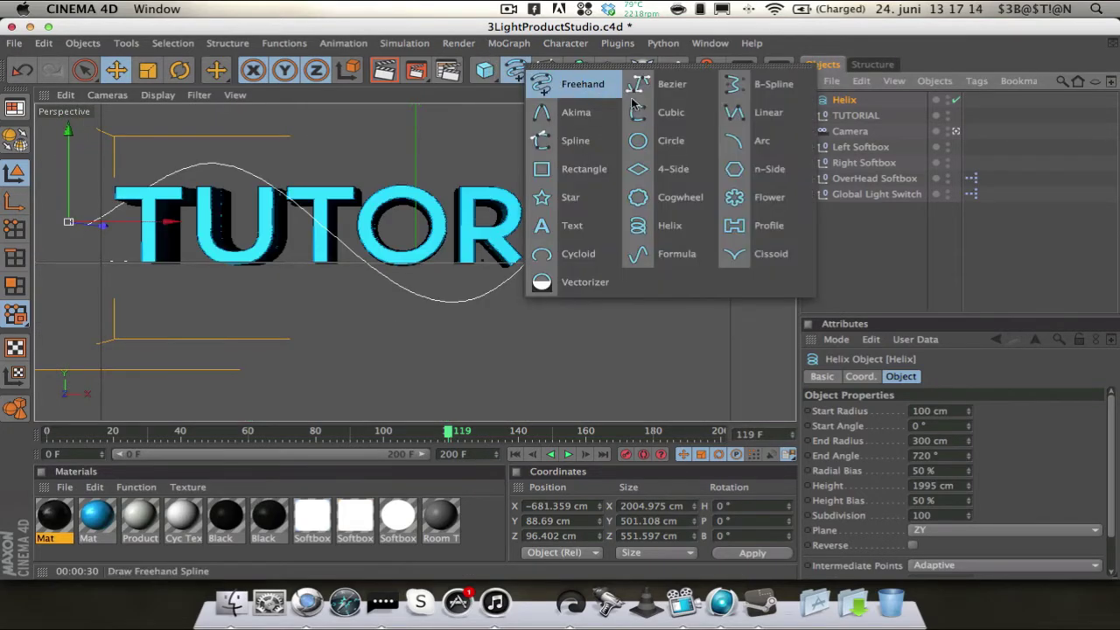
left_click(674, 141)
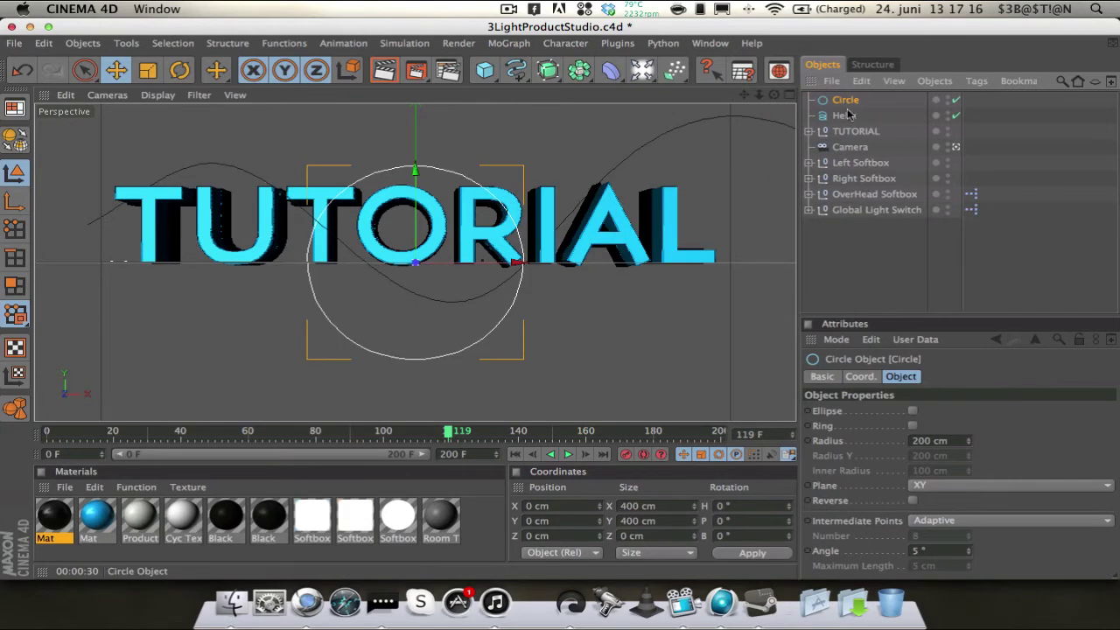
left_click(919, 441)
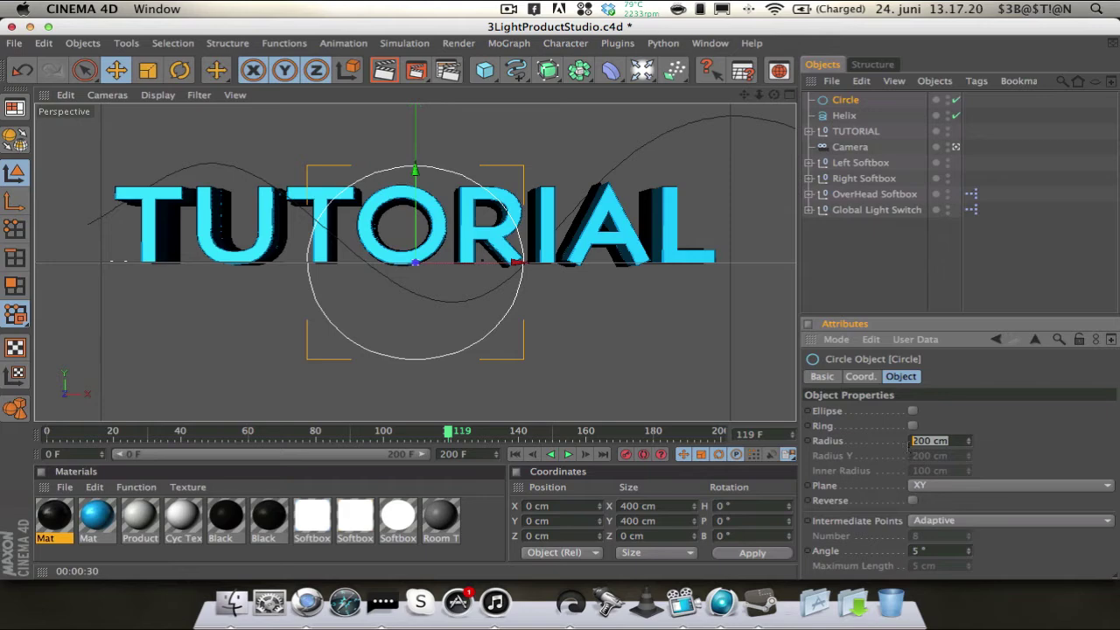
type("15")
key("Return")
Add a Sweep NURBS with the circle and helix nested inside it, and render the view.
left_click_drag(535, 73, 600, 143)
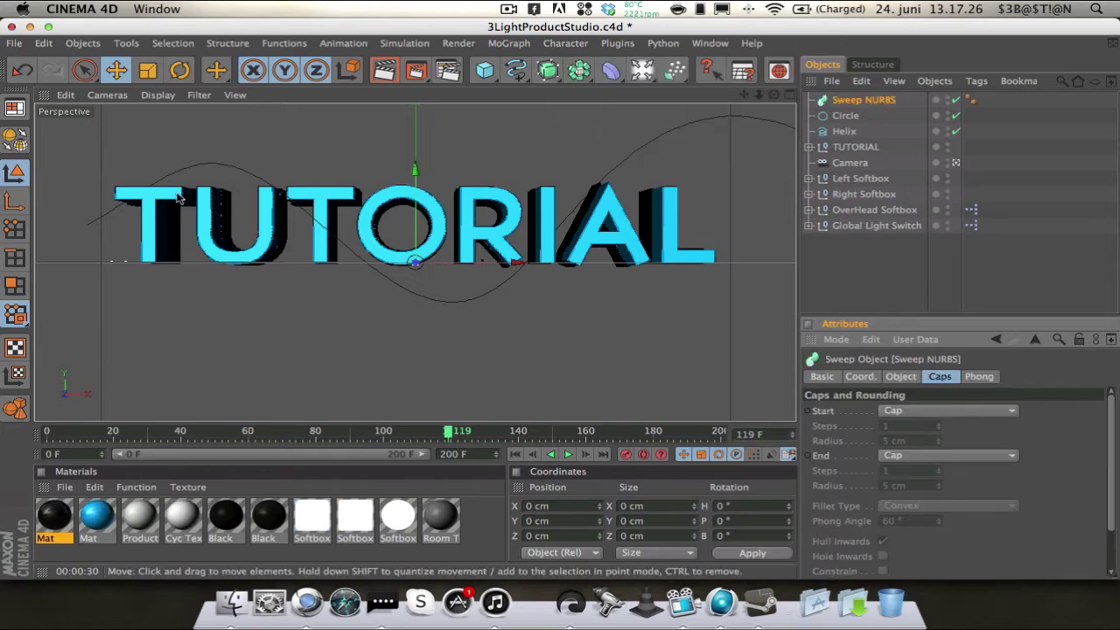
left_click(855, 118)
left_click(854, 131, "ctrl")
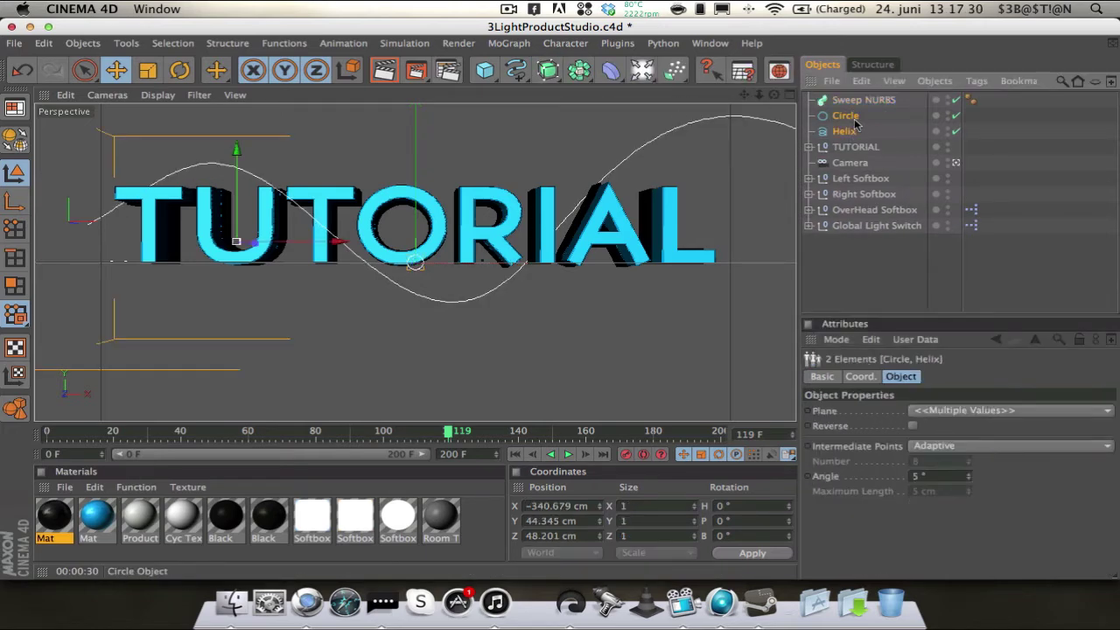
left_click_drag(857, 120, 866, 101)
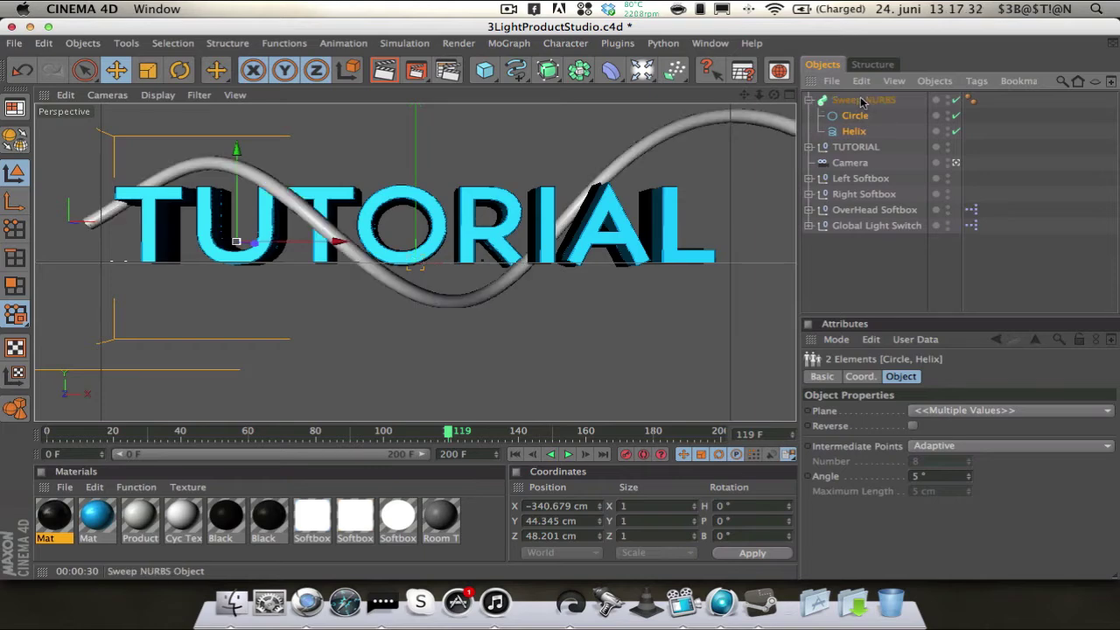
left_click(865, 252)
left_click(383, 70)
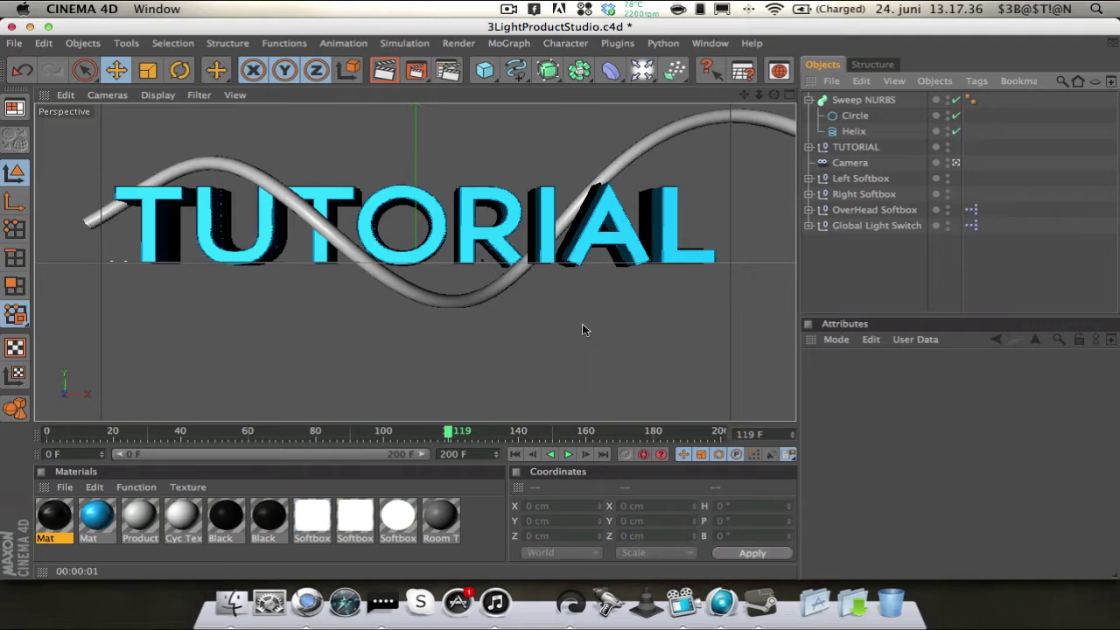
Duplicate the blue material and darken the copy's color to R 0, G 71, B 109.
left_click(97, 518)
key("ctrl+c")
key("ctrl+v")
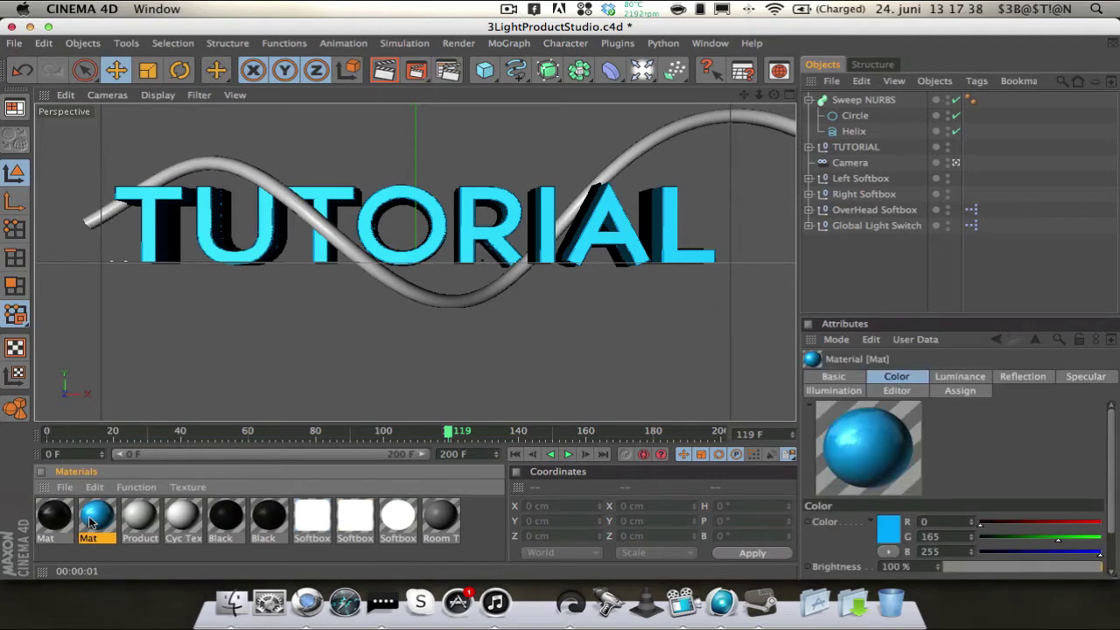
double_click(53, 518)
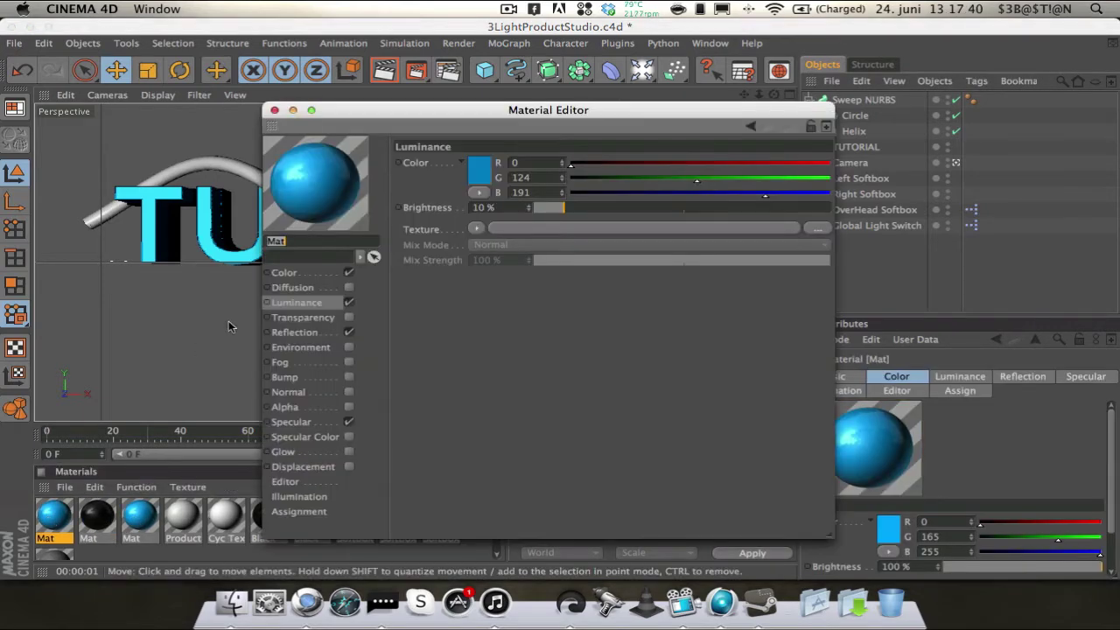
left_click(331, 278)
left_click(486, 171)
left_click_drag(486, 170, 503, 168)
left_click(517, 231)
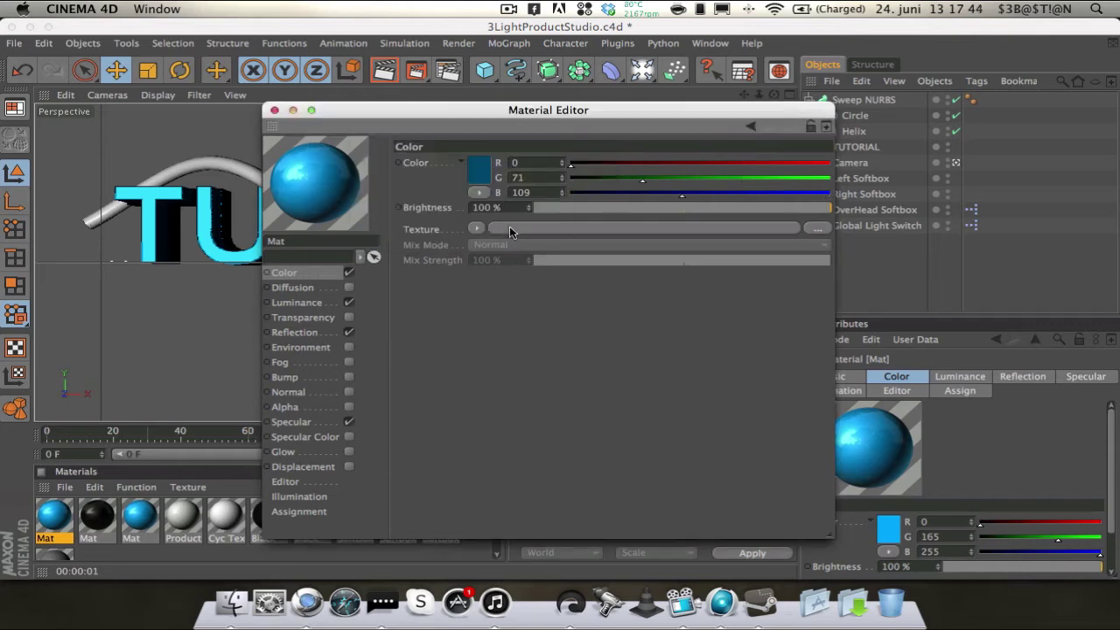
Set the copied material's luminance color to R 0, G 78, B 120 and apply the material to the Sweep NURBS.
left_click(306, 303)
left_click(489, 166)
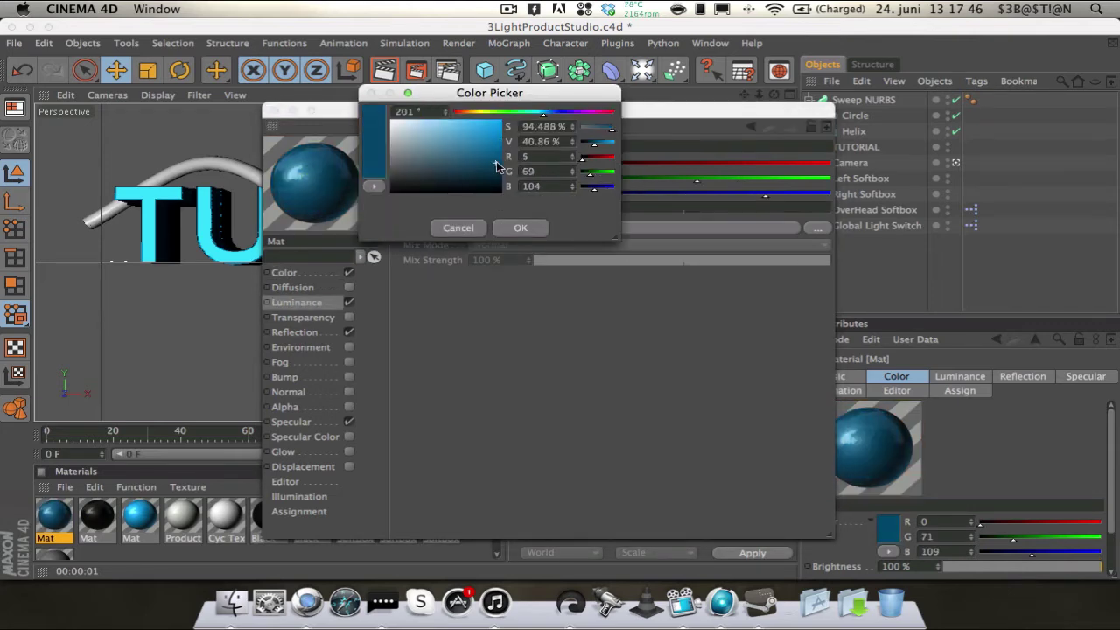
left_click(509, 230)
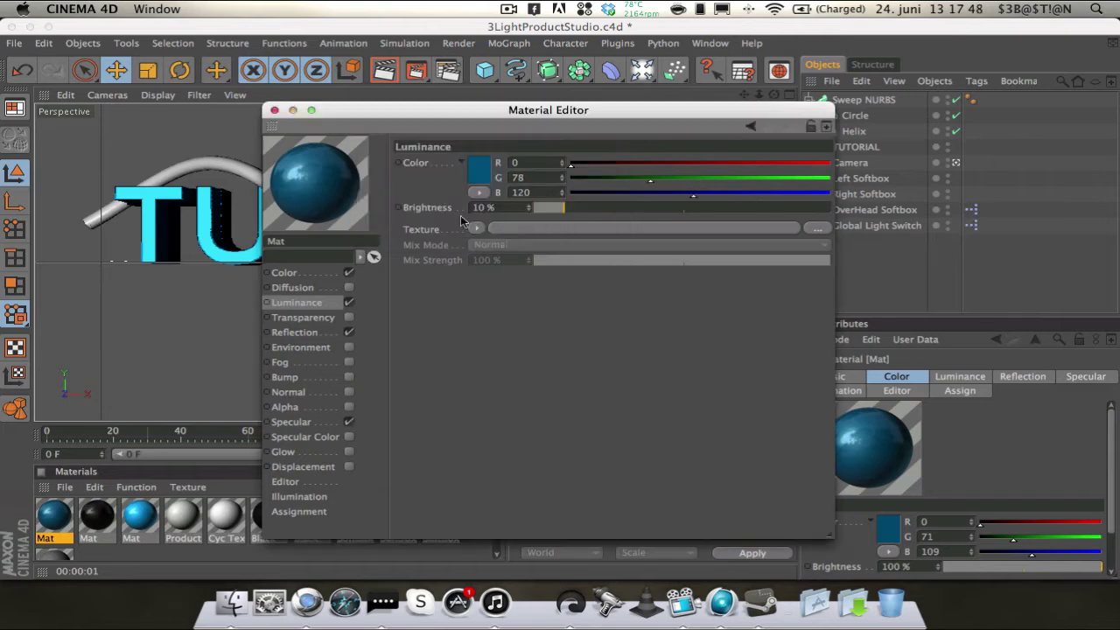
left_click(275, 110)
left_click_drag(54, 518, 236, 166)
left_click(902, 260)
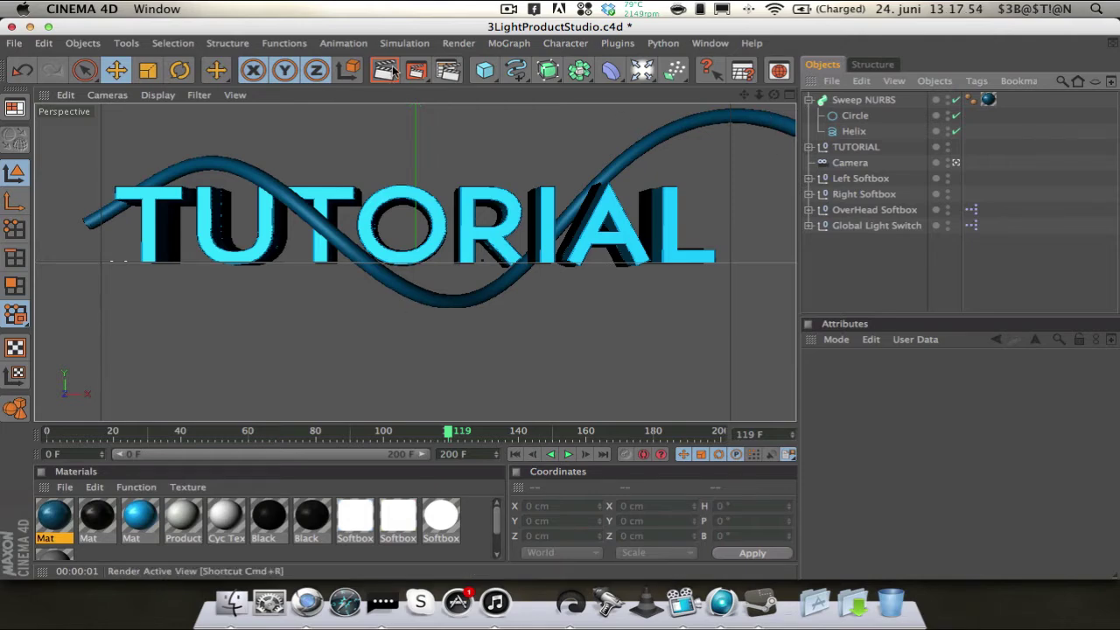
Reduce the sweep circle's radius to slightly above 10 cm and render the view.
left_click(855, 115)
type("10")
key("Return")
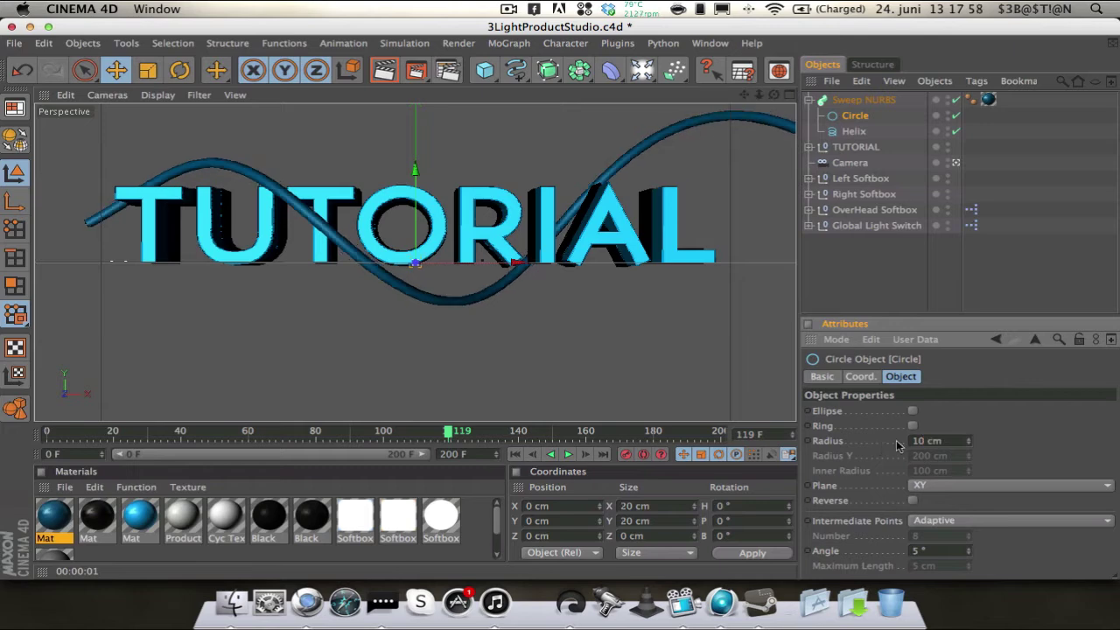
left_click(968, 439)
left_click(968, 439)
left_click(905, 299)
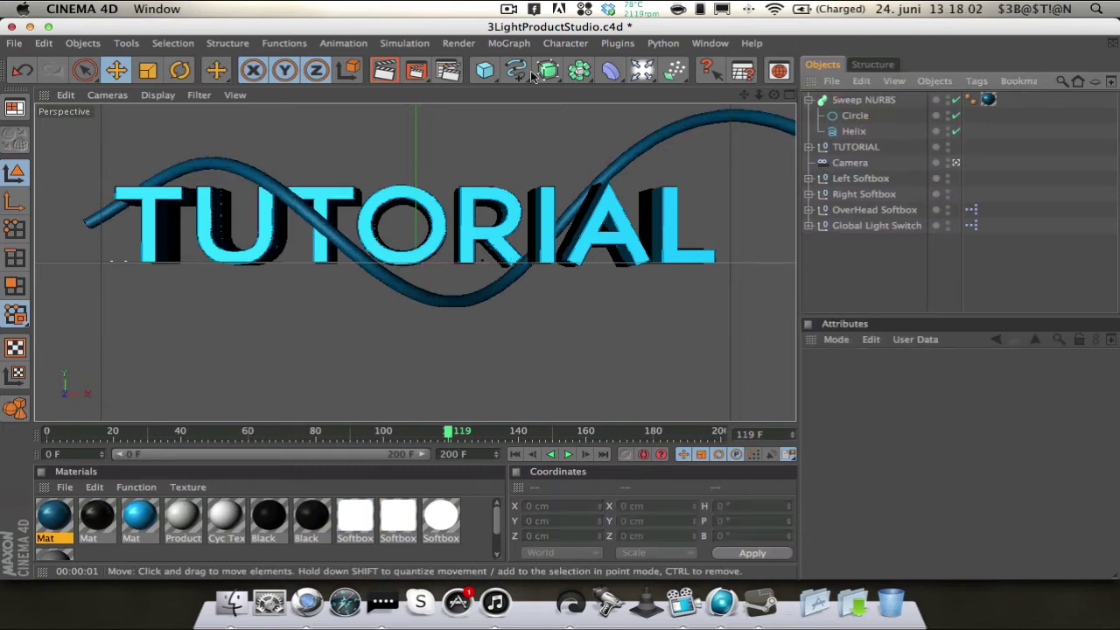
left_click(383, 70)
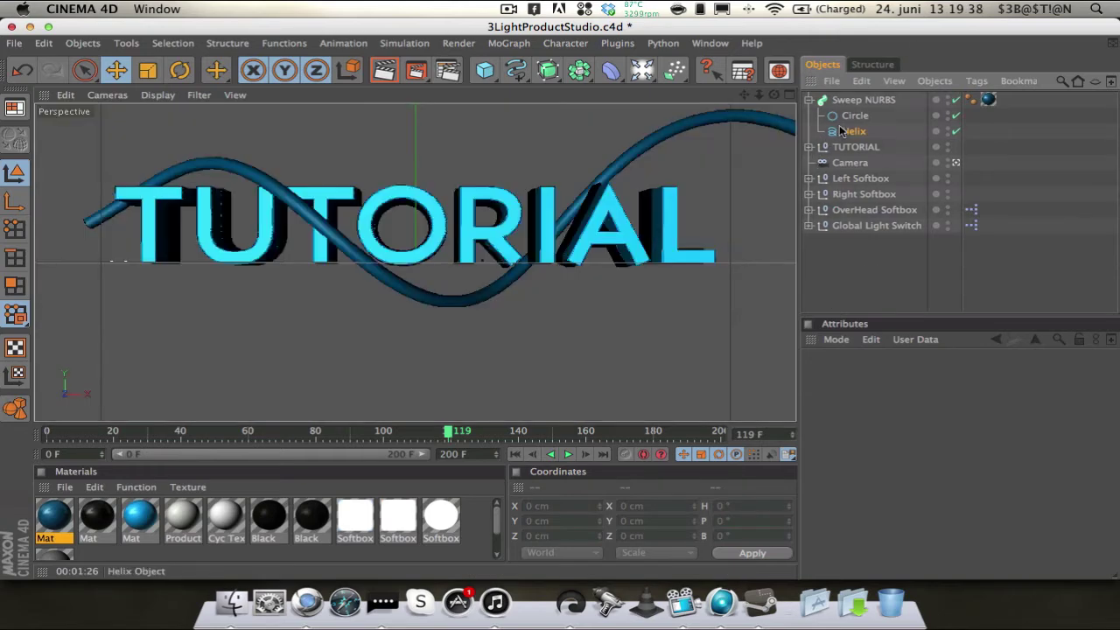
Rotate the helix to a bank angle of about -5.4°.
left_click(840, 130)
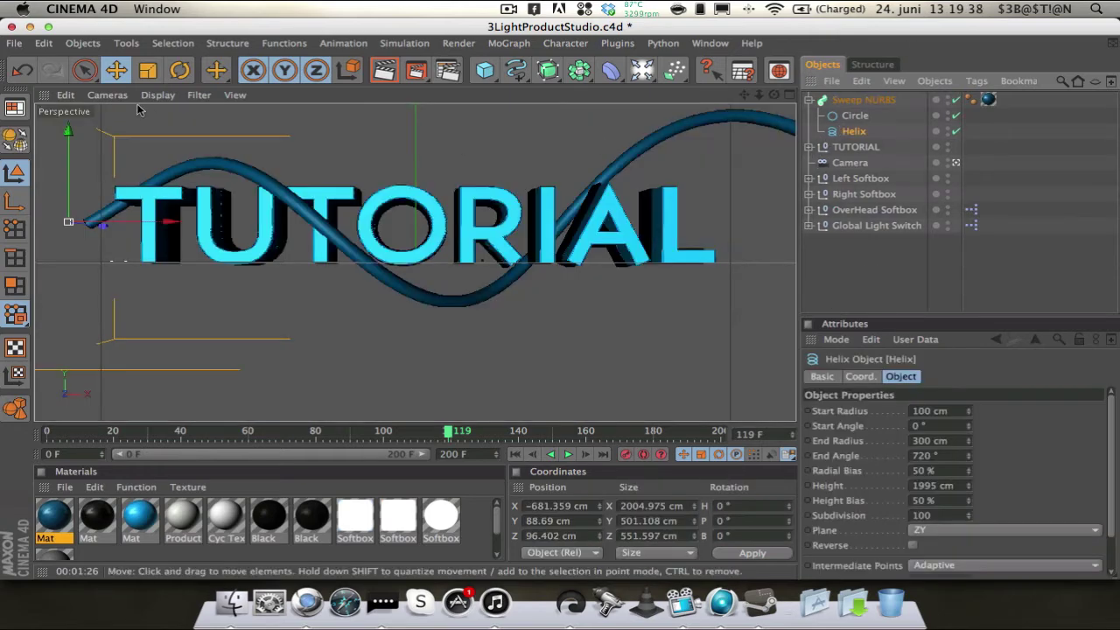
key("r")
left_click_drag(98, 185, 103, 172)
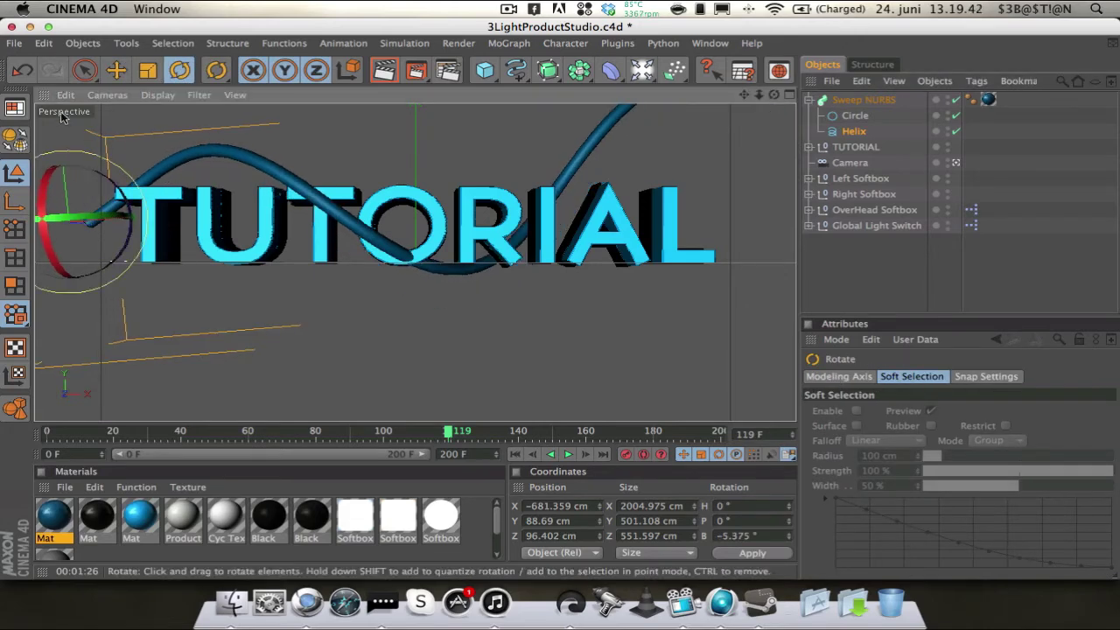
Move the helix to about X -677 cm and Y 47 cm so it lines up with the text.
key("e")
left_click_drag(63, 153, 66, 179)
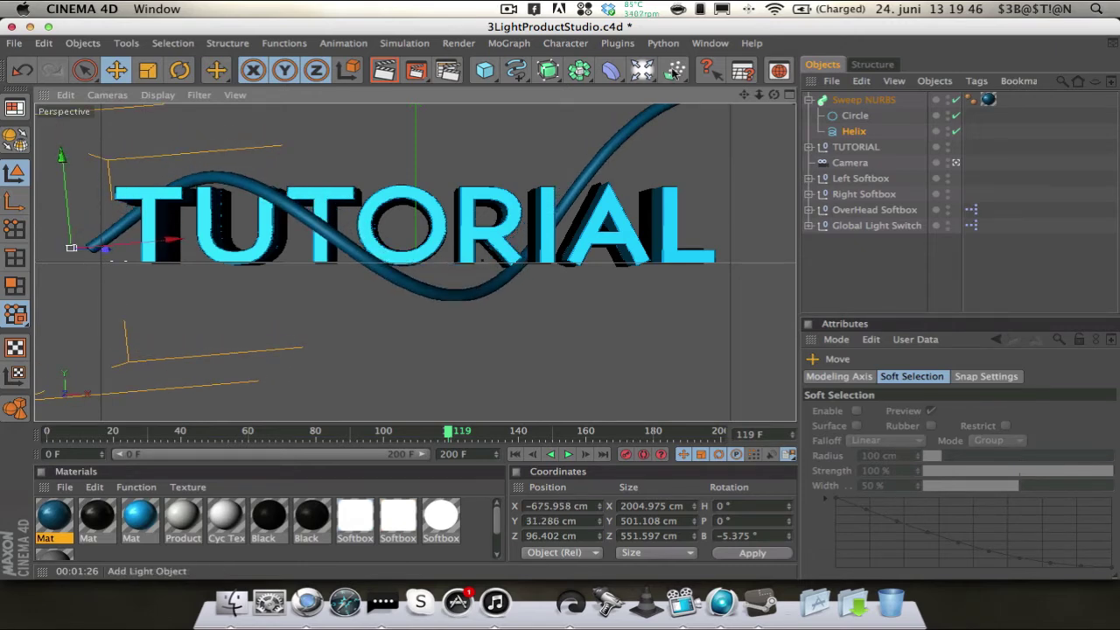
left_click(788, 94)
left_click_drag(228, 326, 224, 320)
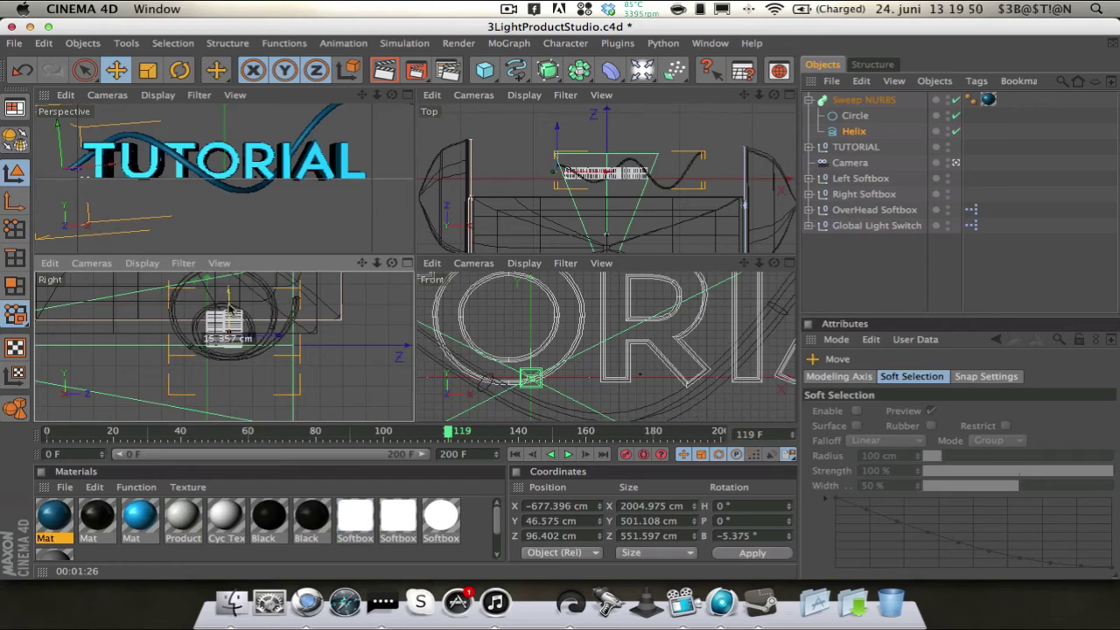
Increase the helix's start radius to 136 cm and deselect it.
left_click(856, 131)
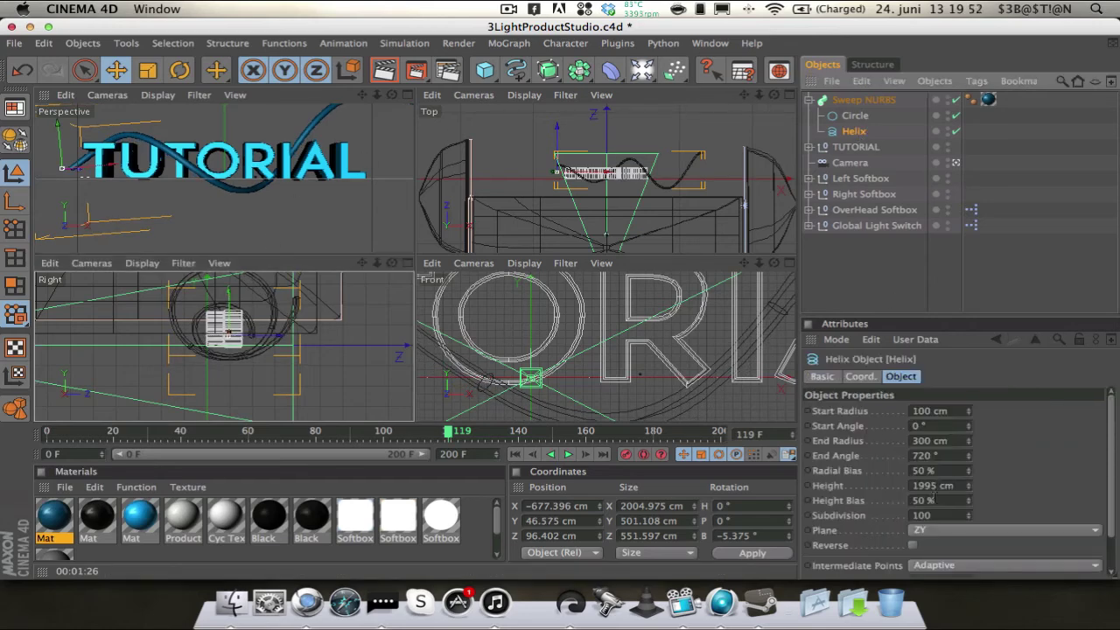
left_click_drag(968, 411, 968, 399)
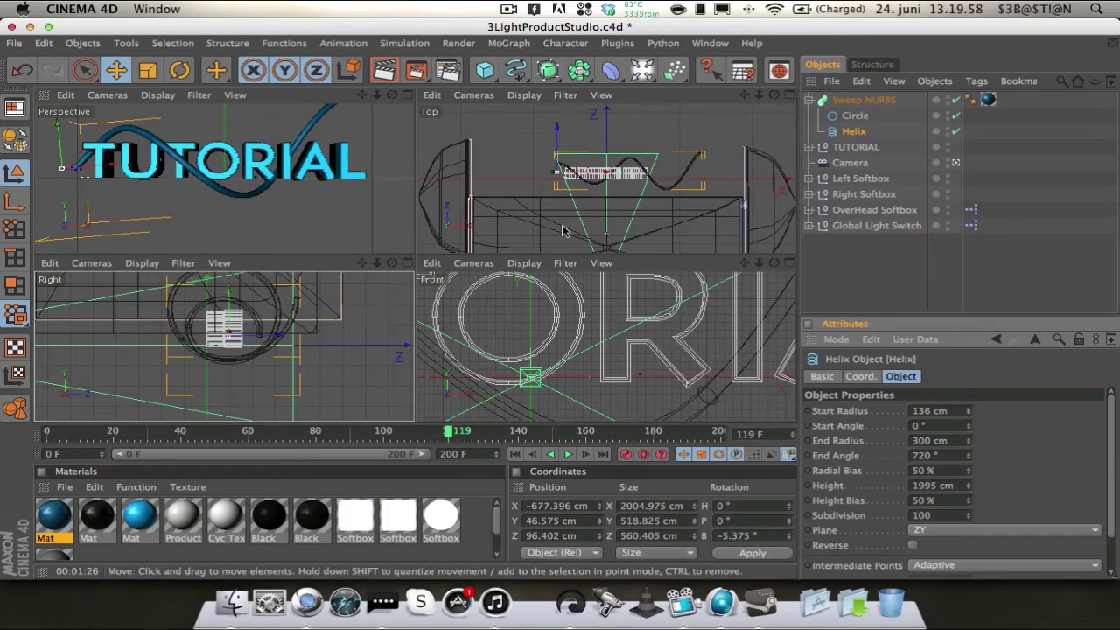
left_click(409, 94)
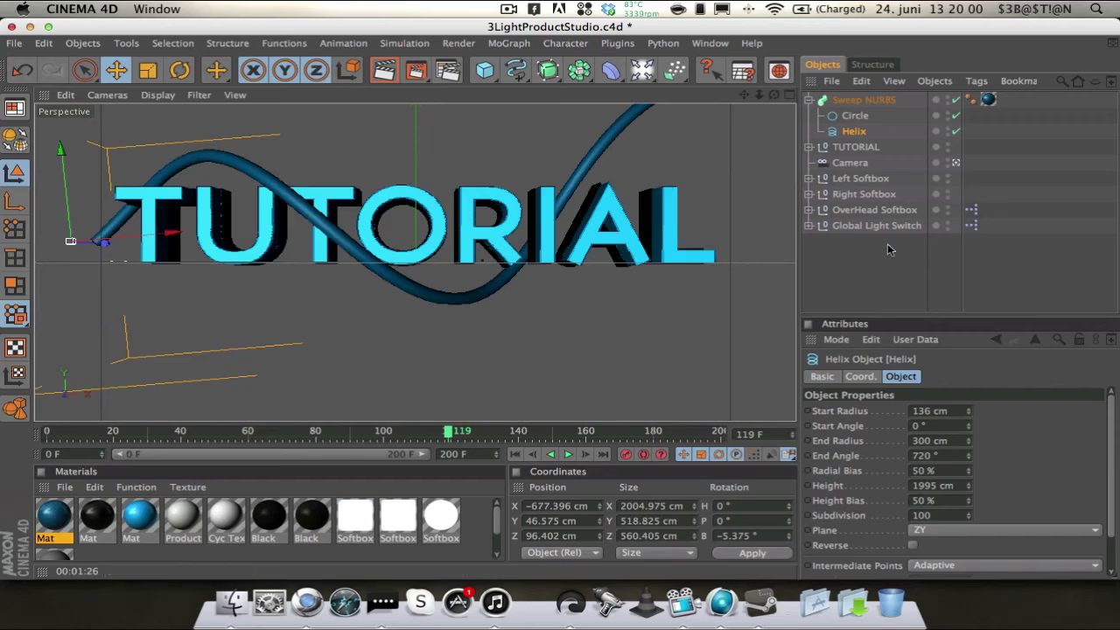
left_click(529, 146)
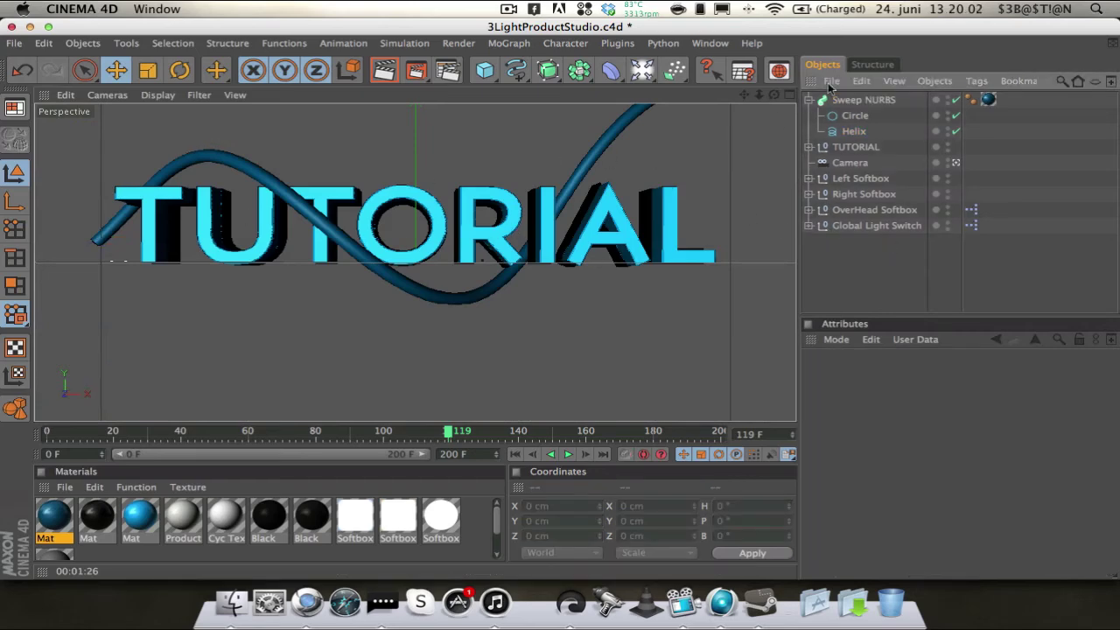
Set the Sweep NURBS End Growth to 0 % at frame 100 and keyframe it.
left_click(854, 131)
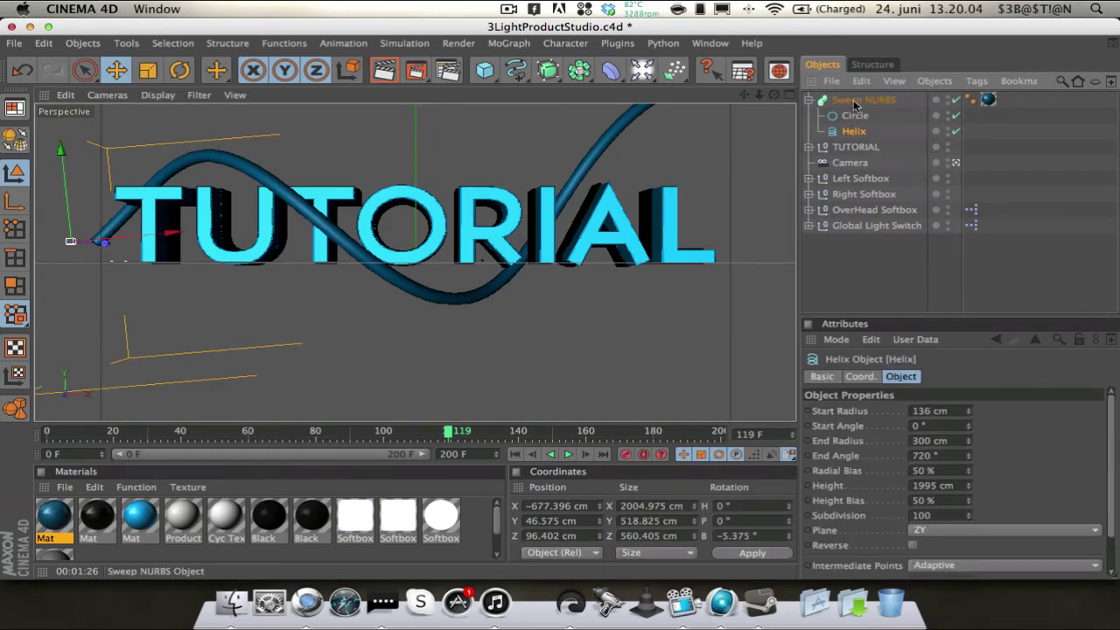
left_click(858, 100)
left_click(810, 100)
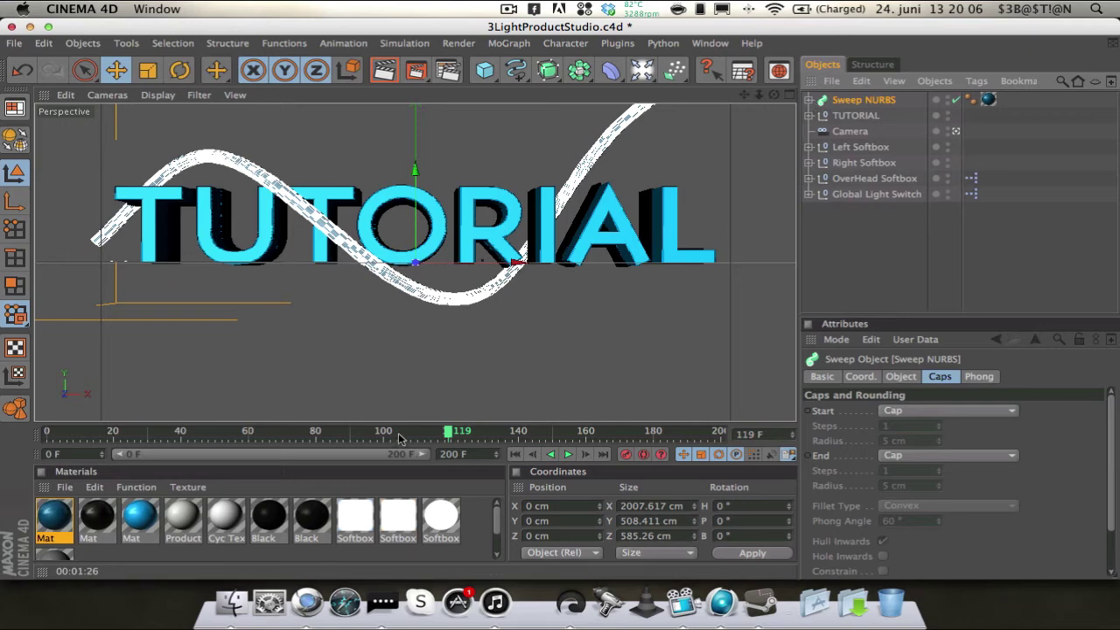
left_click_drag(350, 432, 384, 415)
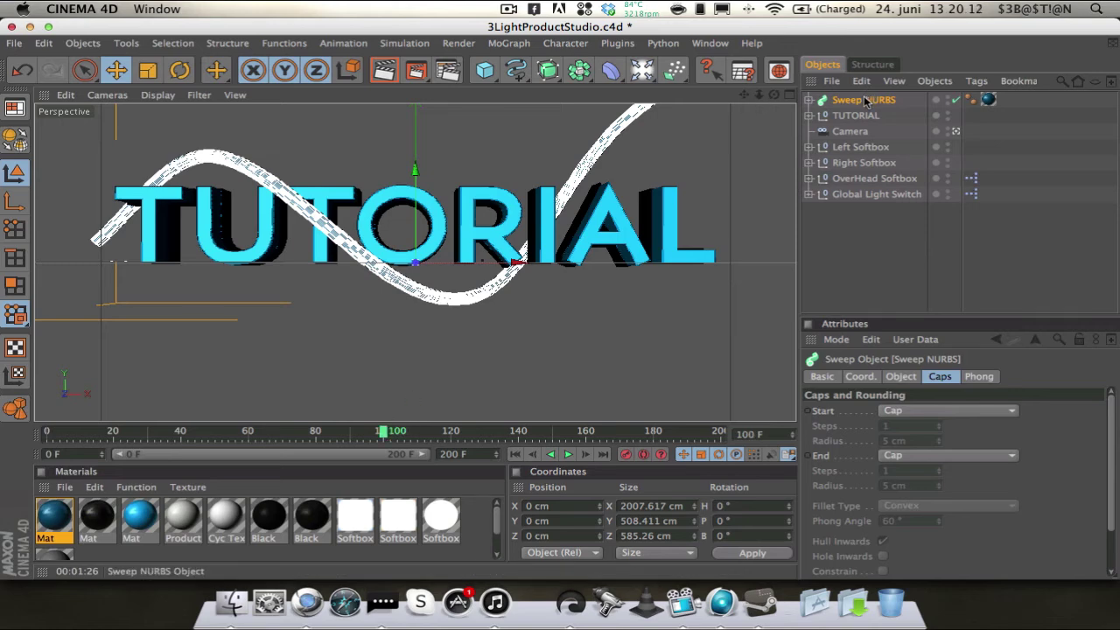
left_click(900, 376)
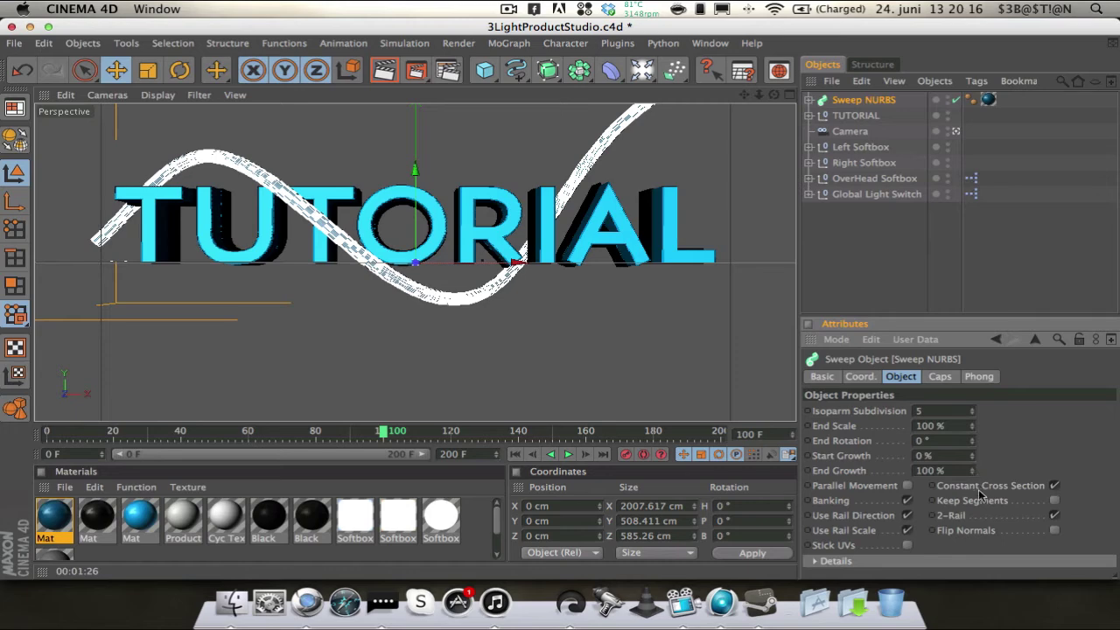
left_click_drag(974, 472, 974, 535)
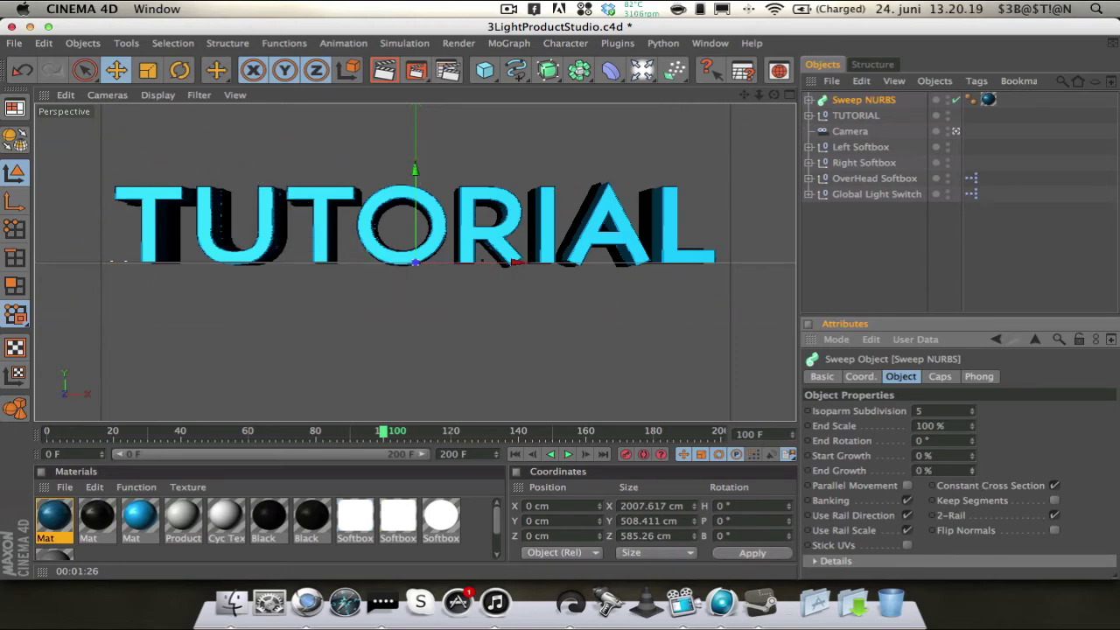
left_click(809, 471)
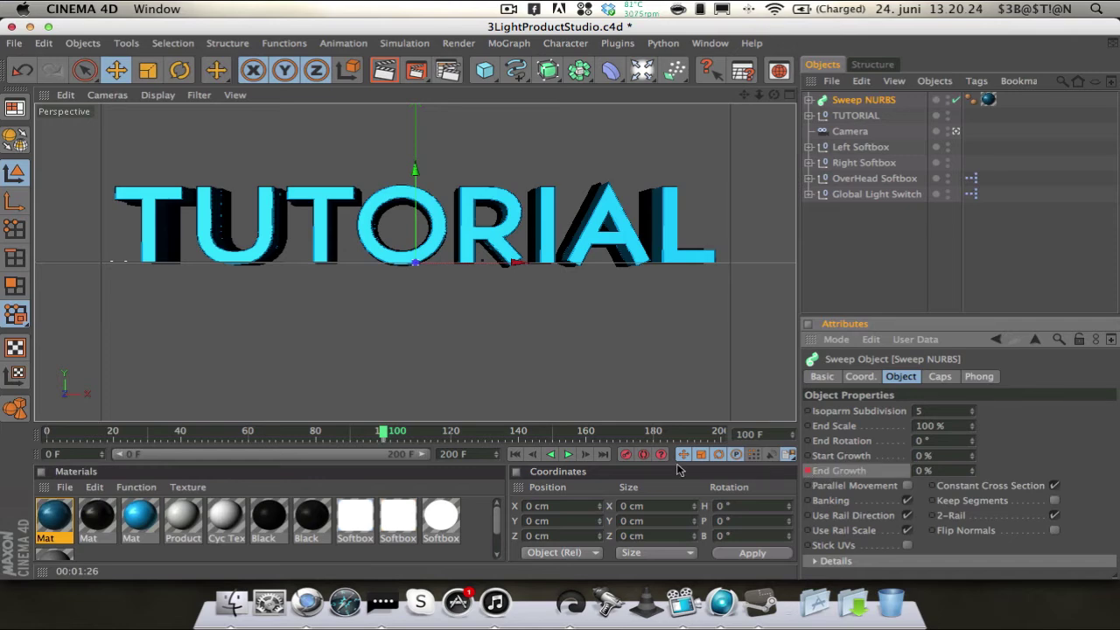
Set the Sweep NURBS End Growth to 100 % at frame 130 and keyframe it.
left_click(386, 433)
left_click_drag(386, 434, 485, 432)
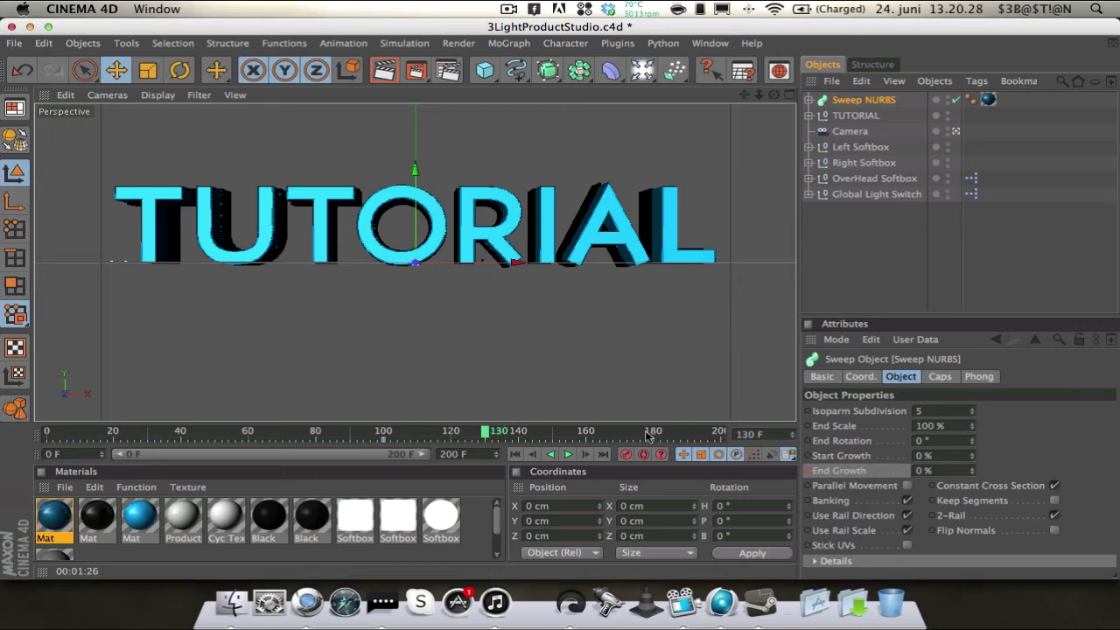
left_click_drag(972, 470, 972, 389)
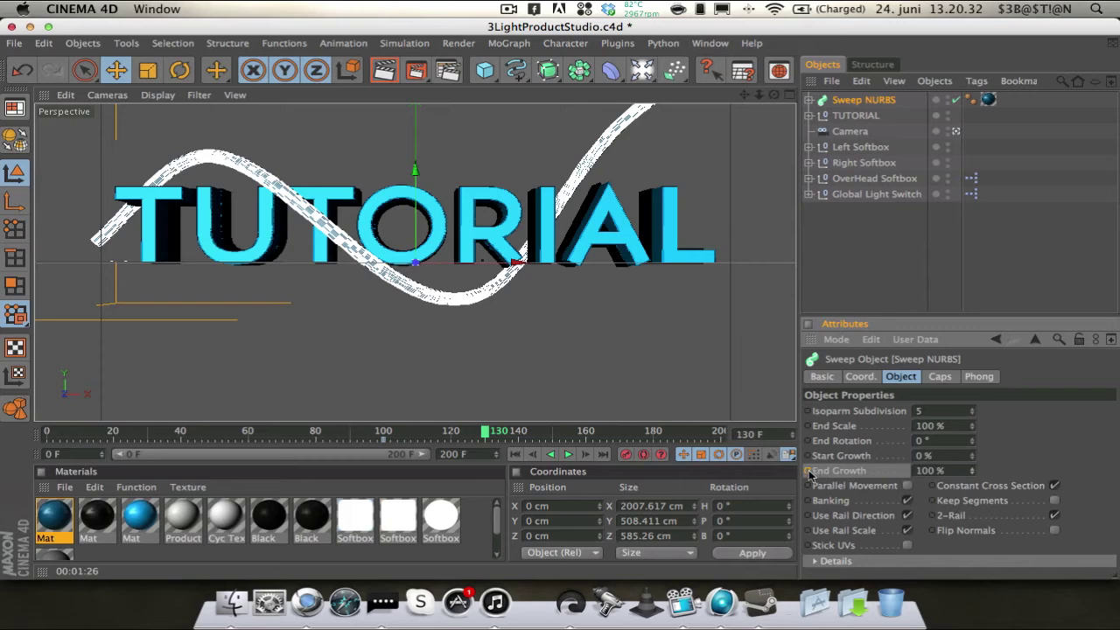
left_click(1006, 232)
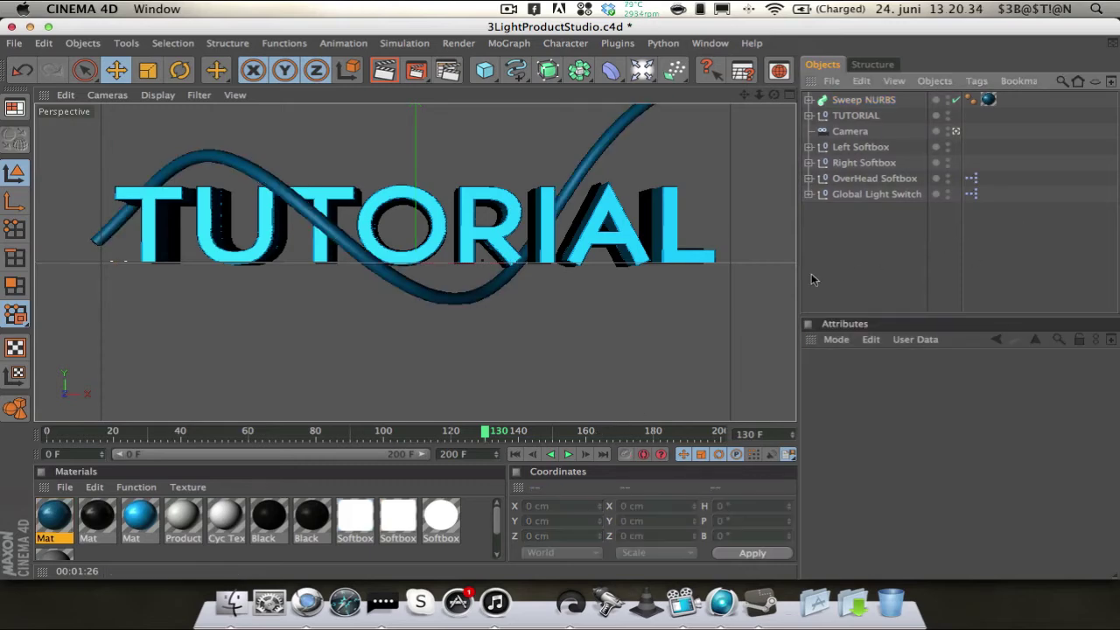
Play the animation from the start and shift the 100 % End Growth keyframe to frame 150.
left_click(514, 455)
left_click(568, 454)
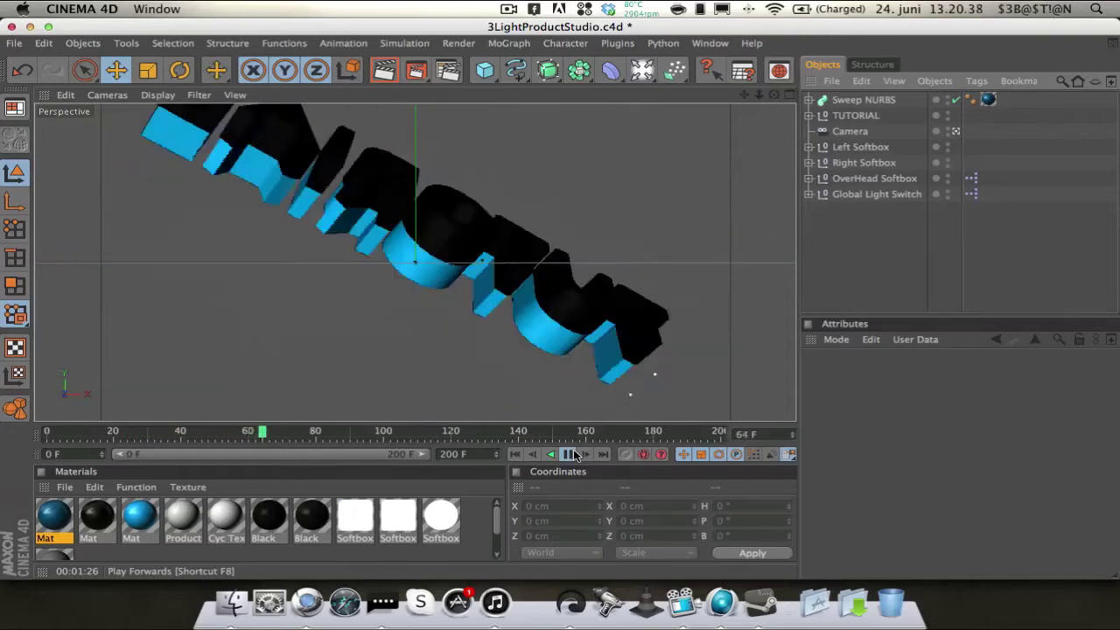
left_click(570, 455)
left_click(512, 267)
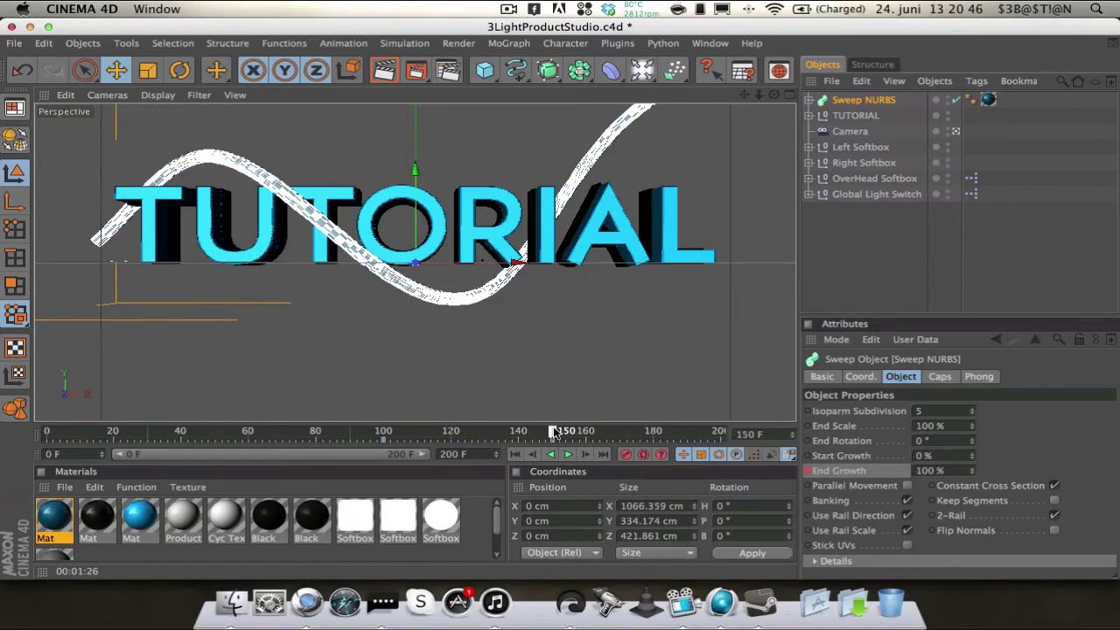
Play the animation again from the first frame to check how the helix grows across the text.
left_click(523, 455)
left_click(569, 456)
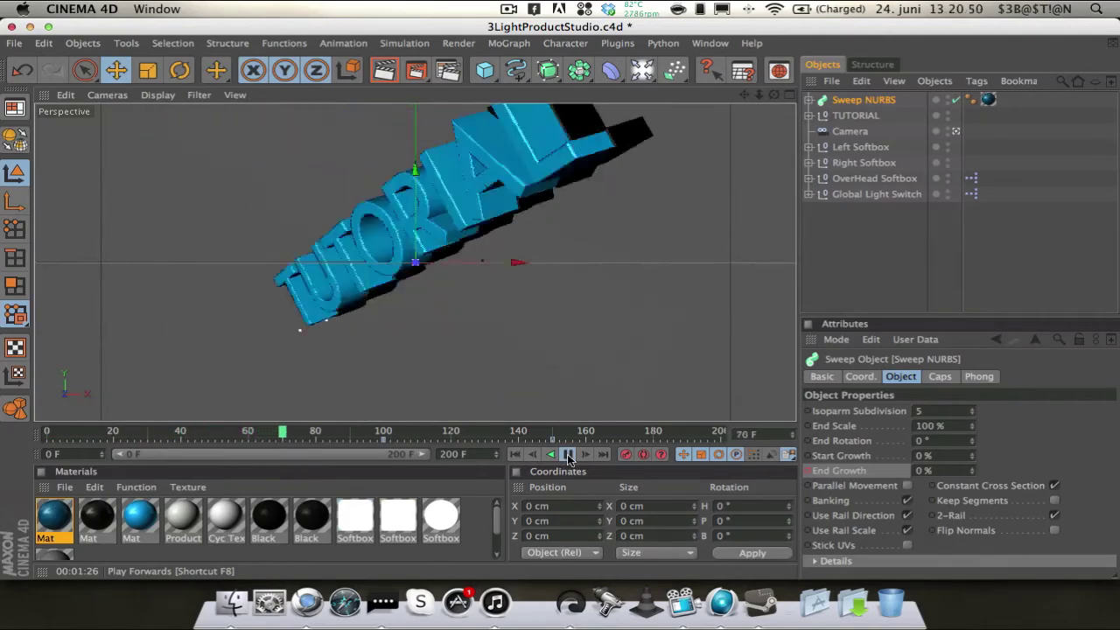
left_click(568, 456)
left_click(569, 454)
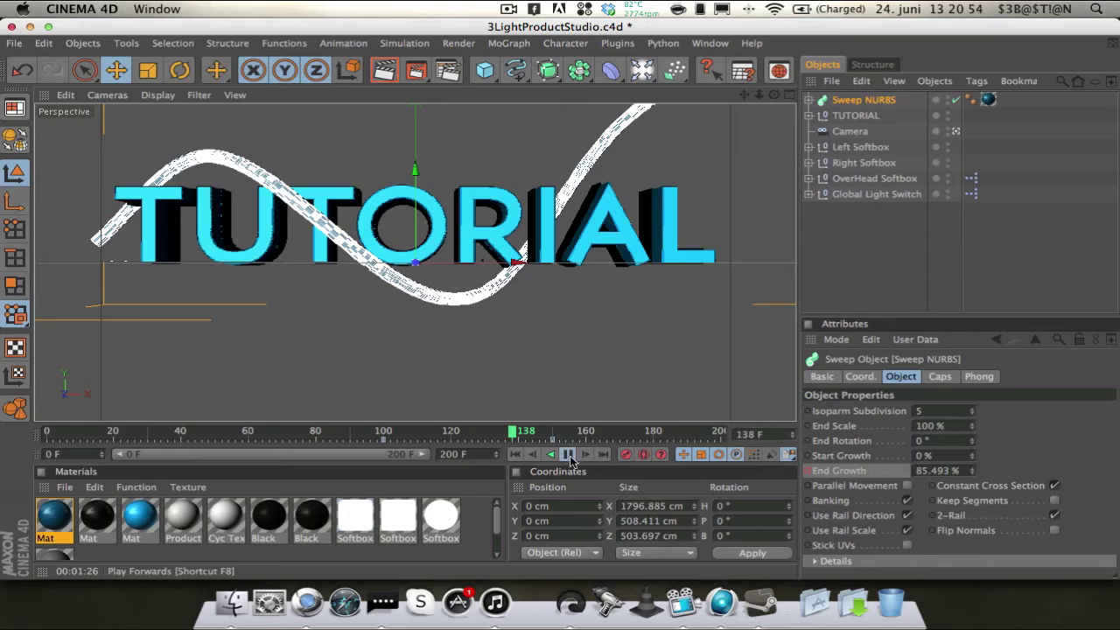
left_click(568, 455)
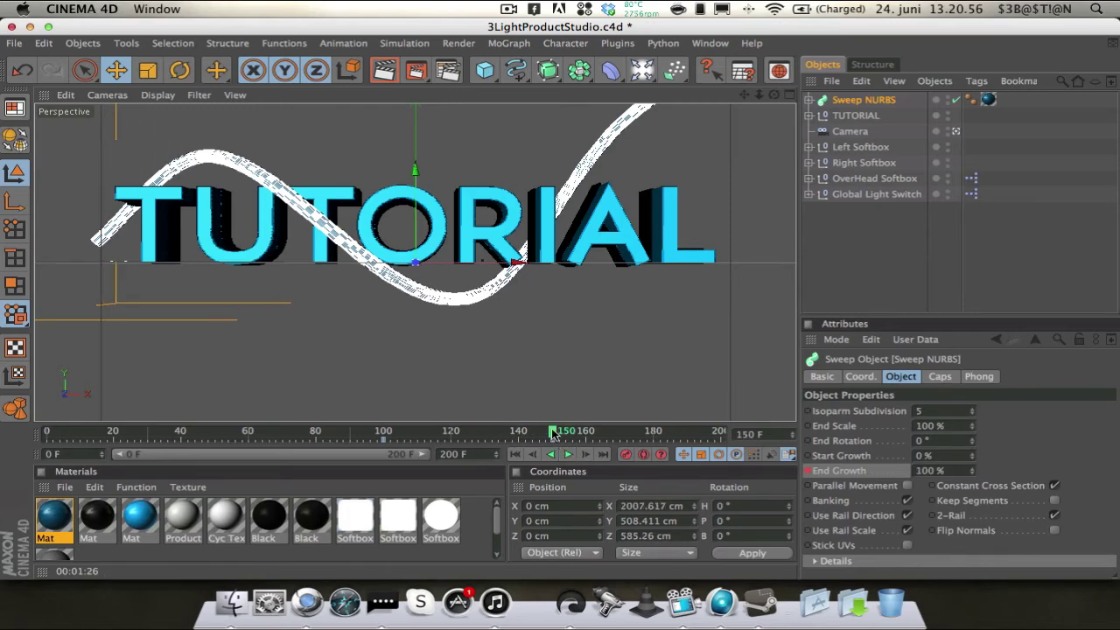
Change the End Growth keyframe at frame 150 to 59 % and play the animation from the start.
left_click_drag(971, 473, 971, 502)
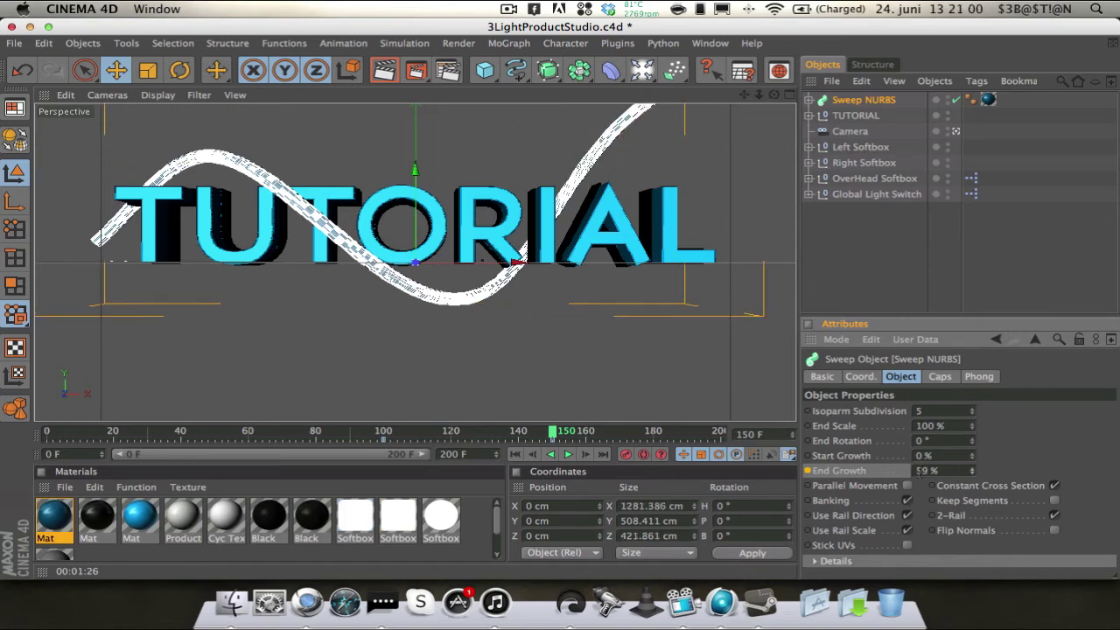
left_click(808, 471)
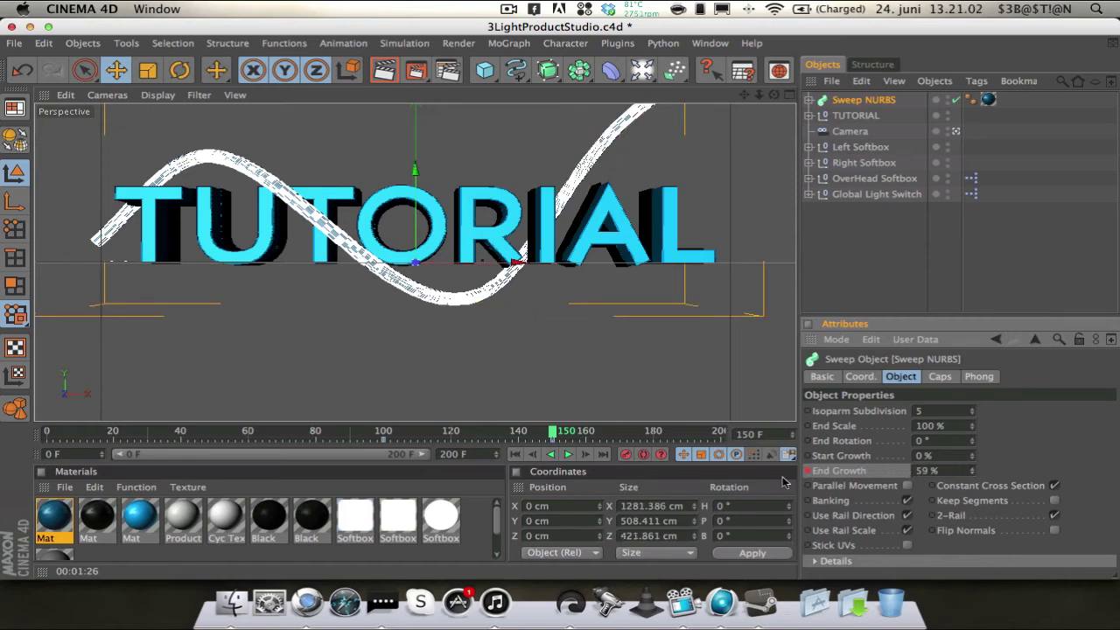
left_click(514, 455)
left_click(569, 454)
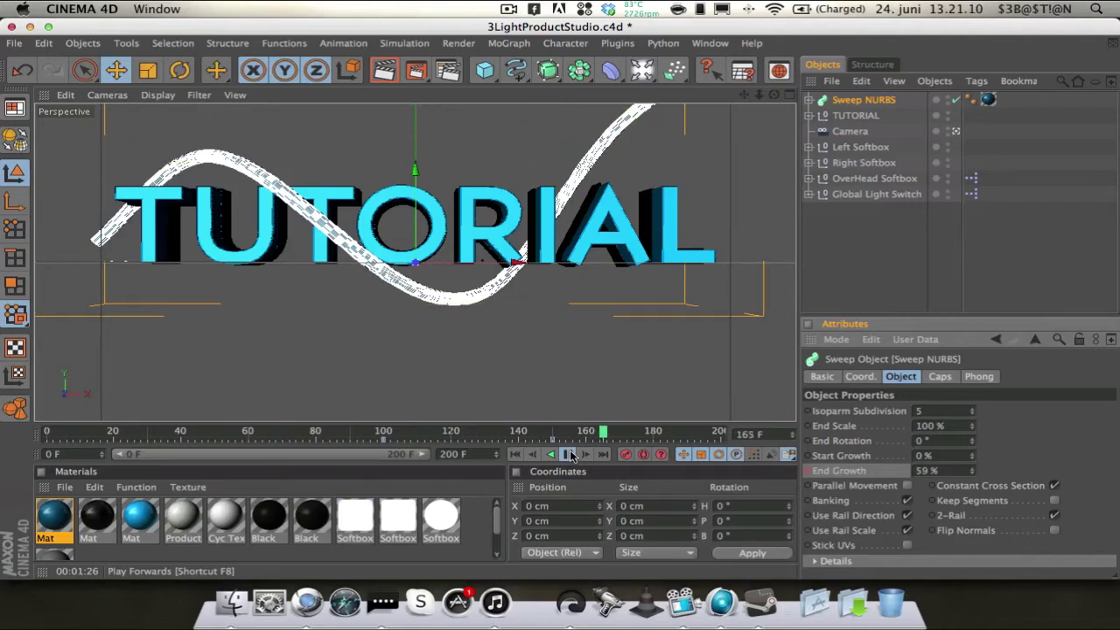
left_click(568, 456)
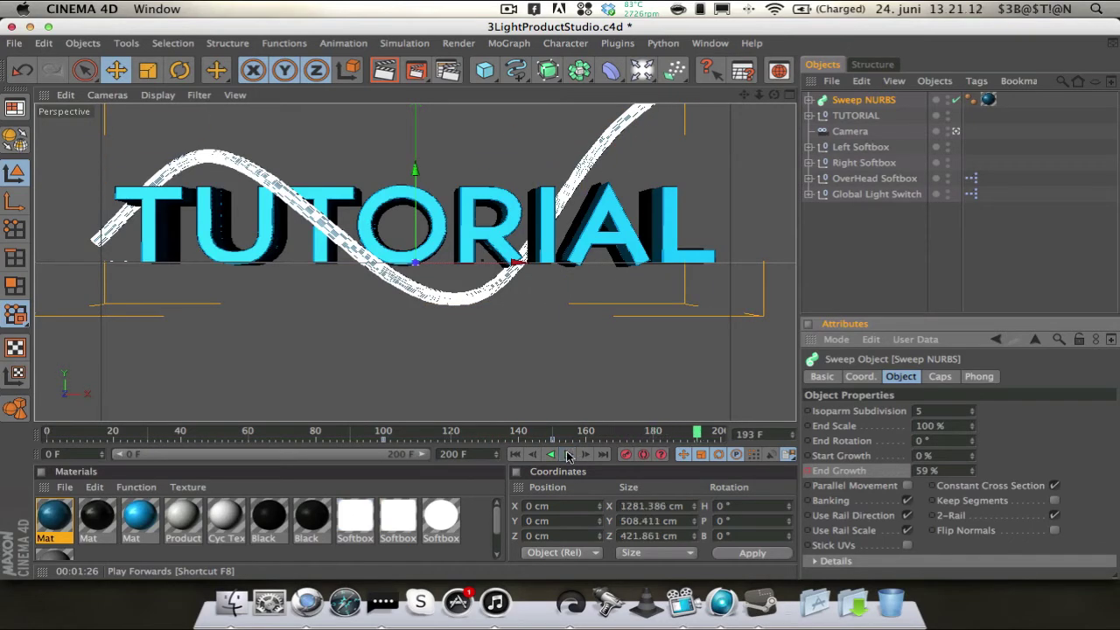
Shorten the animation's end to frame 180.
left_click(653, 430)
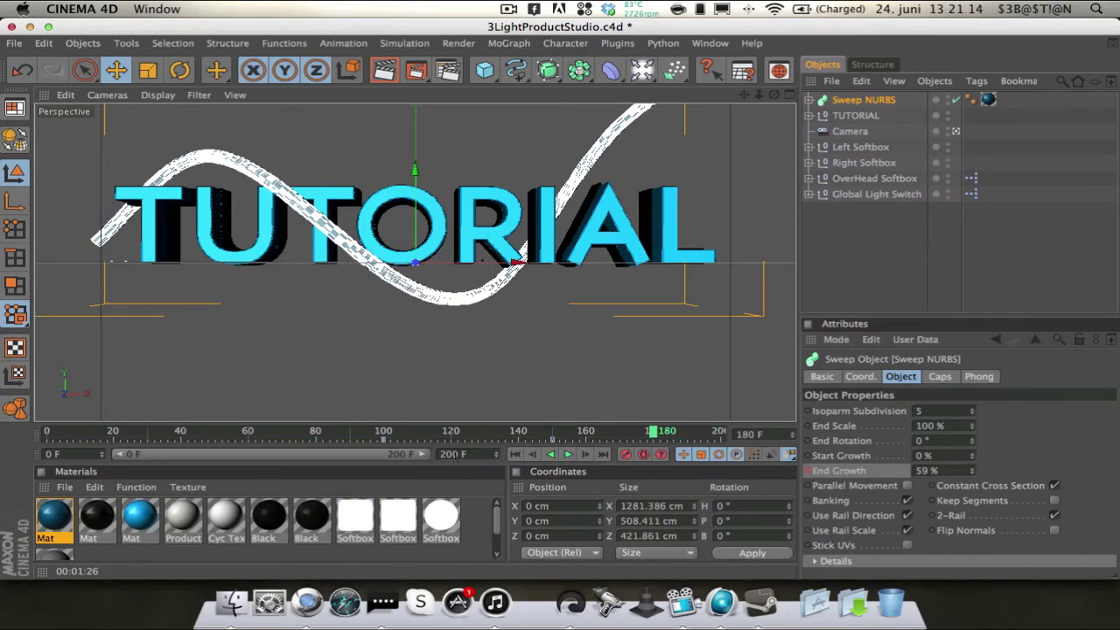
double_click(467, 454)
type("180")
key("Return")
Deselect the sweep, play the animation from the start, stop at frame 168 and render the view.
left_click(516, 454)
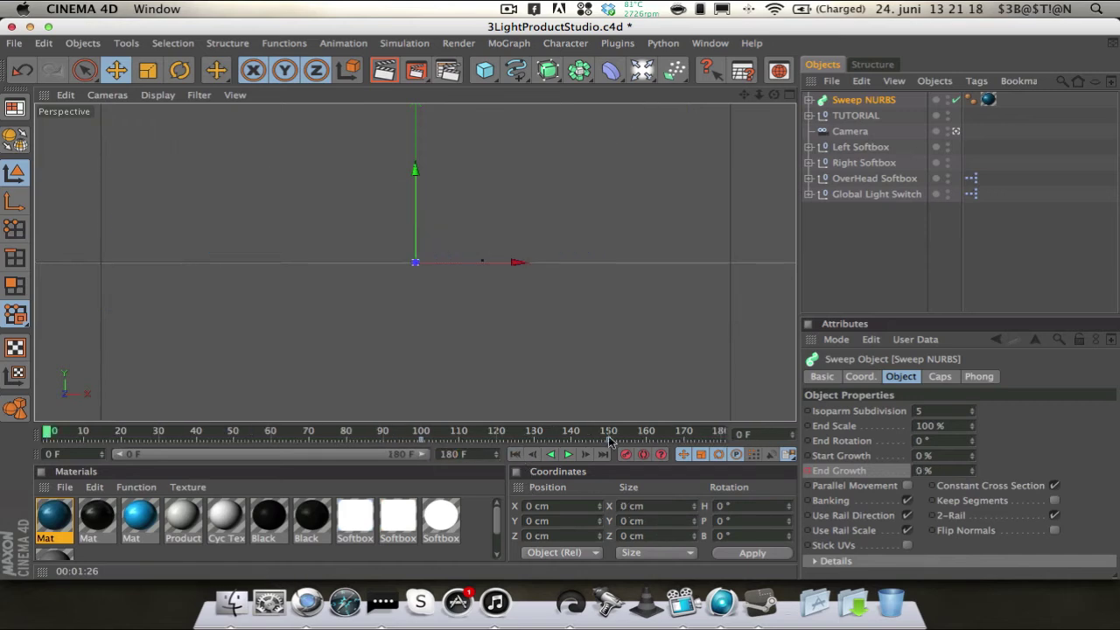
left_click(671, 386)
left_click(568, 454)
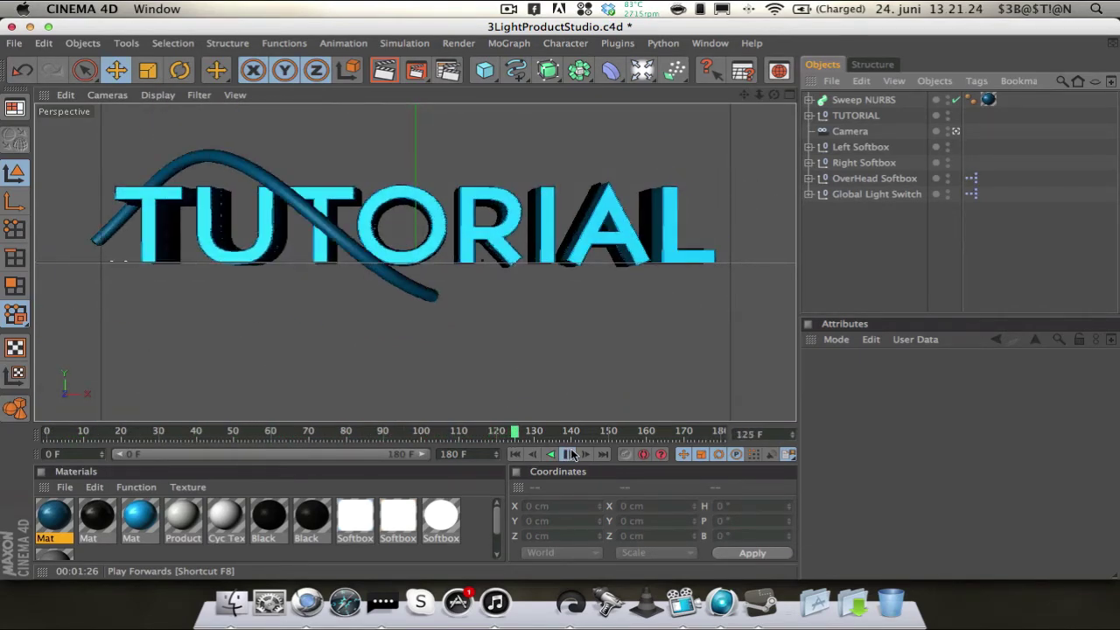
left_click(570, 454)
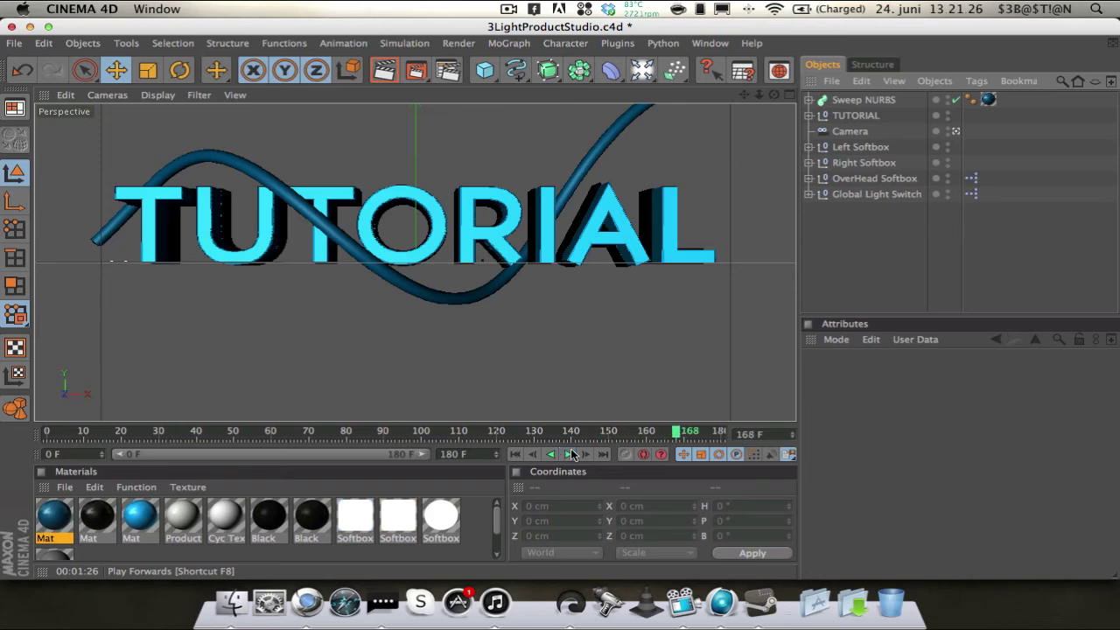
left_click(382, 70)
left_click(509, 9)
left_click(508, 8)
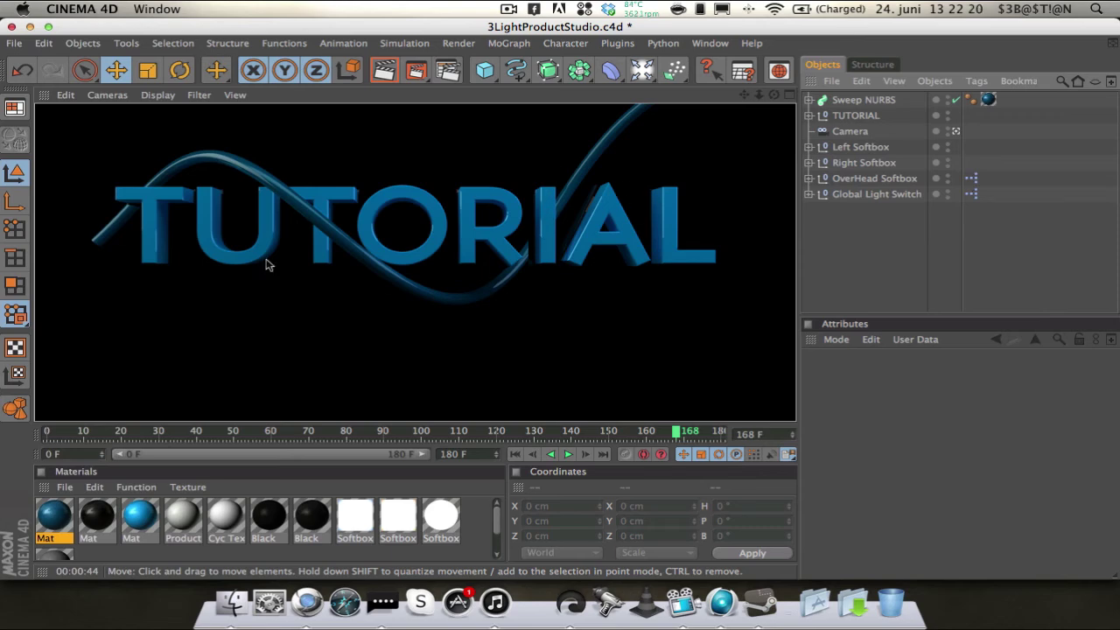
Add the Ambient Occlusion effect to the render settings.
left_click(450, 70)
left_click(146, 300)
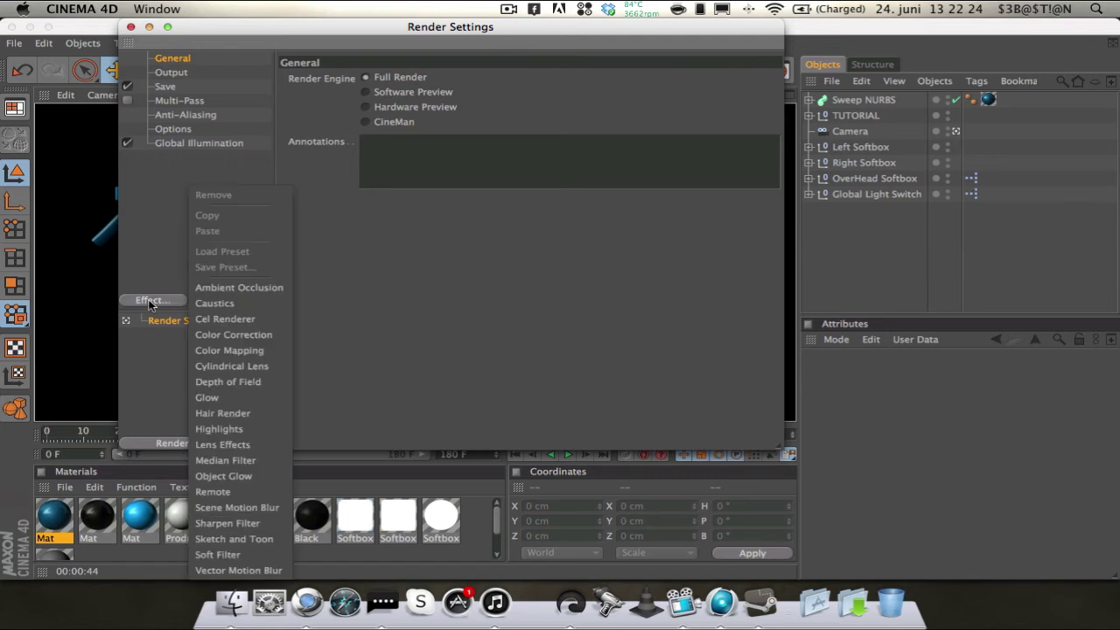
key("Escape")
left_click(208, 300)
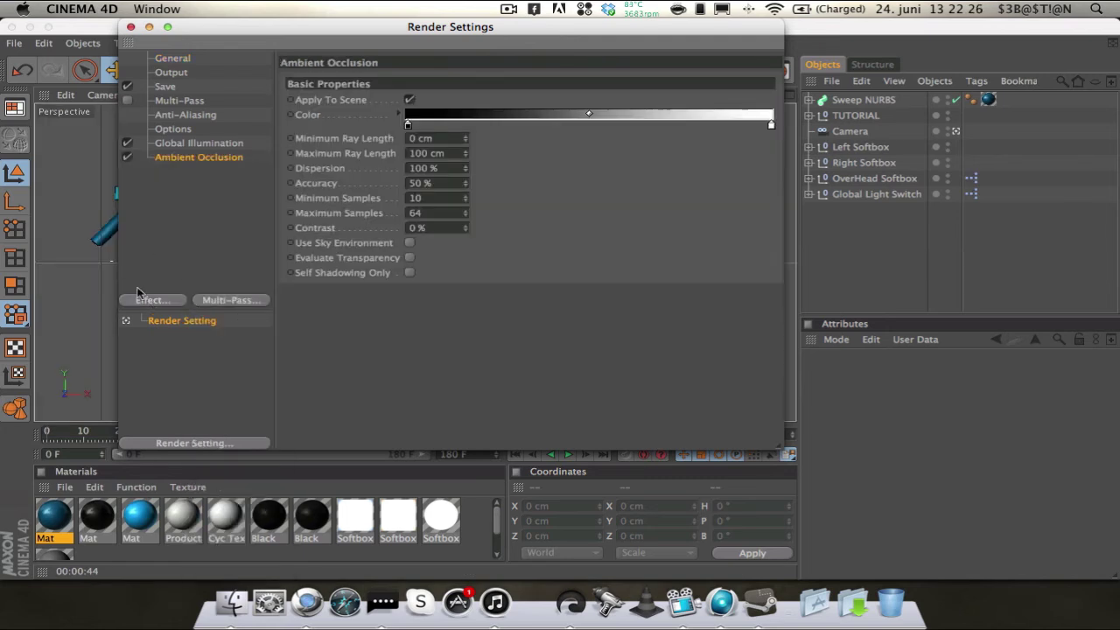
Set the Global Illumination mode to IR + QMC (Camera Animation) and return to the Ambient Occlusion settings.
left_click(180, 144)
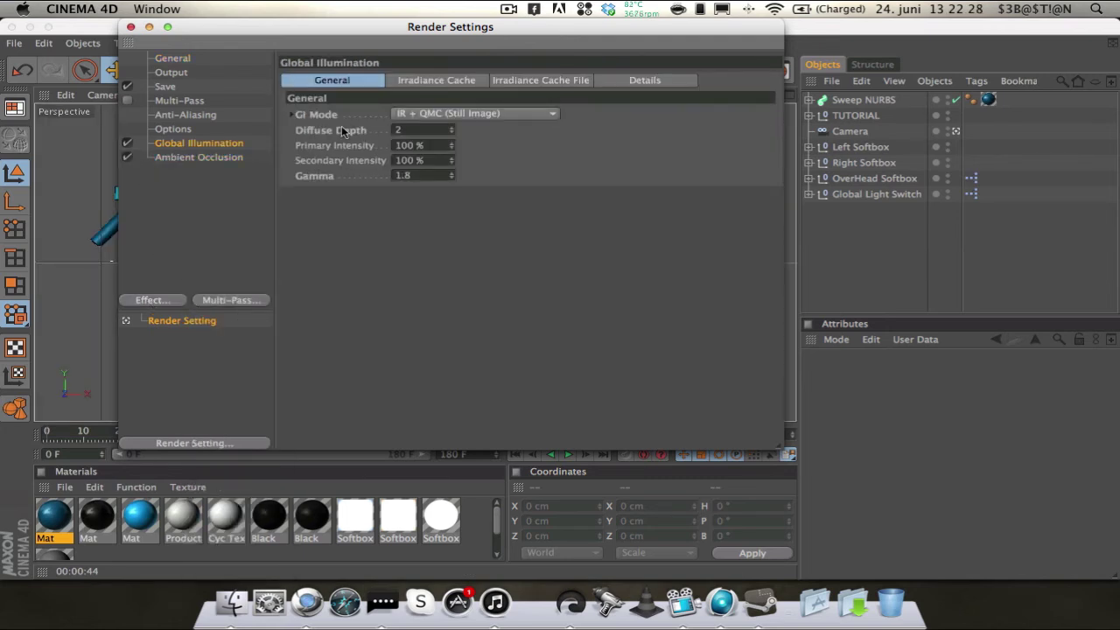
left_click(409, 114)
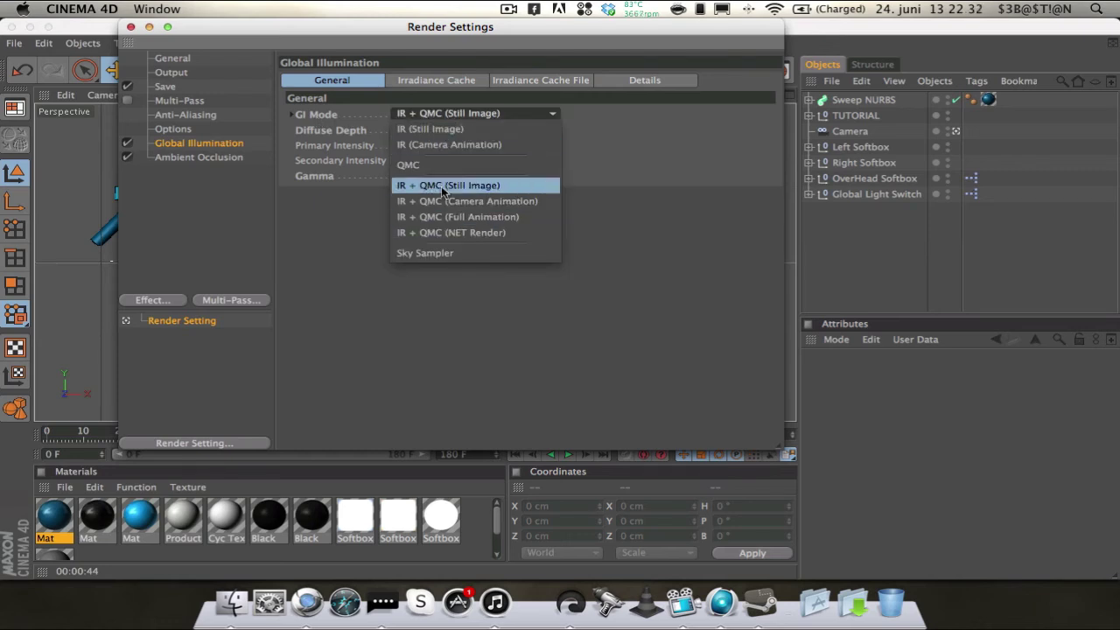
left_click(443, 200)
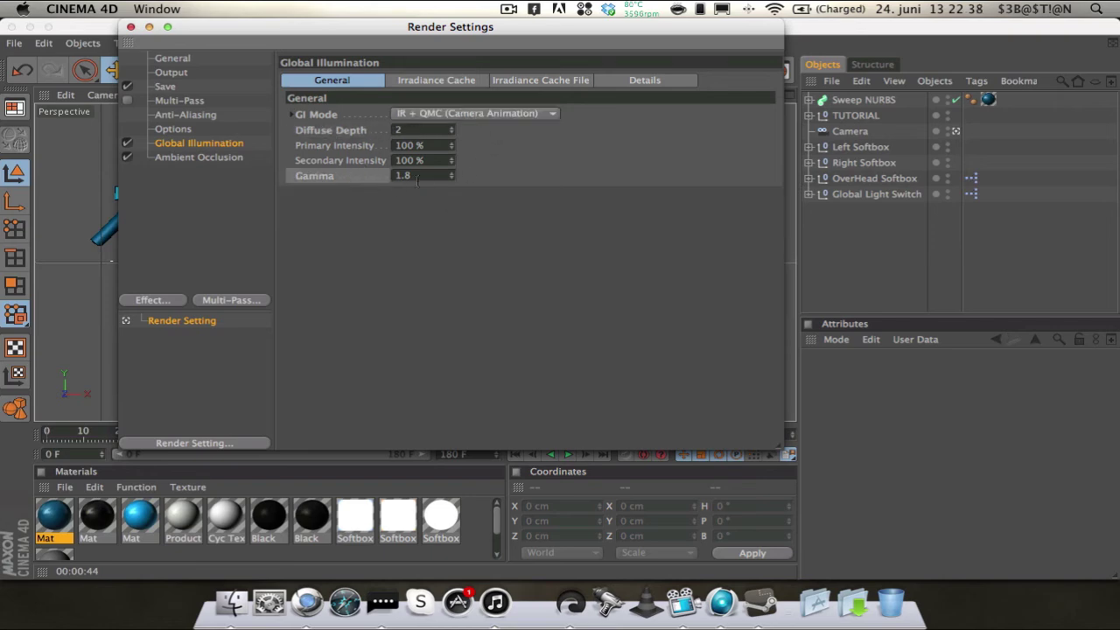
left_click(199, 163)
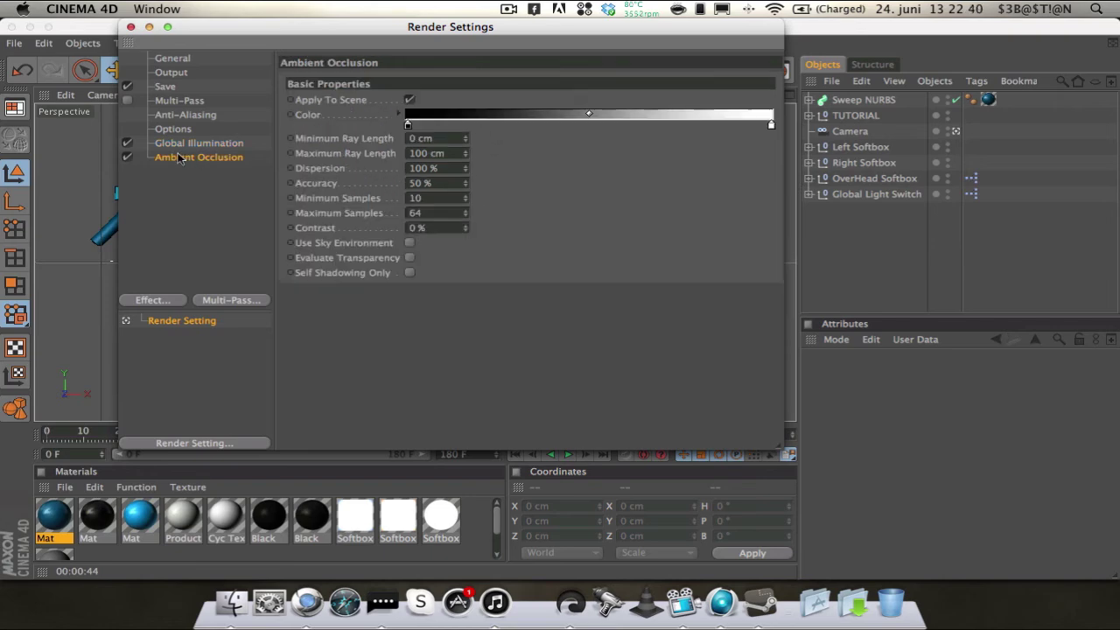
Add the Color Correction and Depth of Field effects to the render settings.
left_click(133, 301)
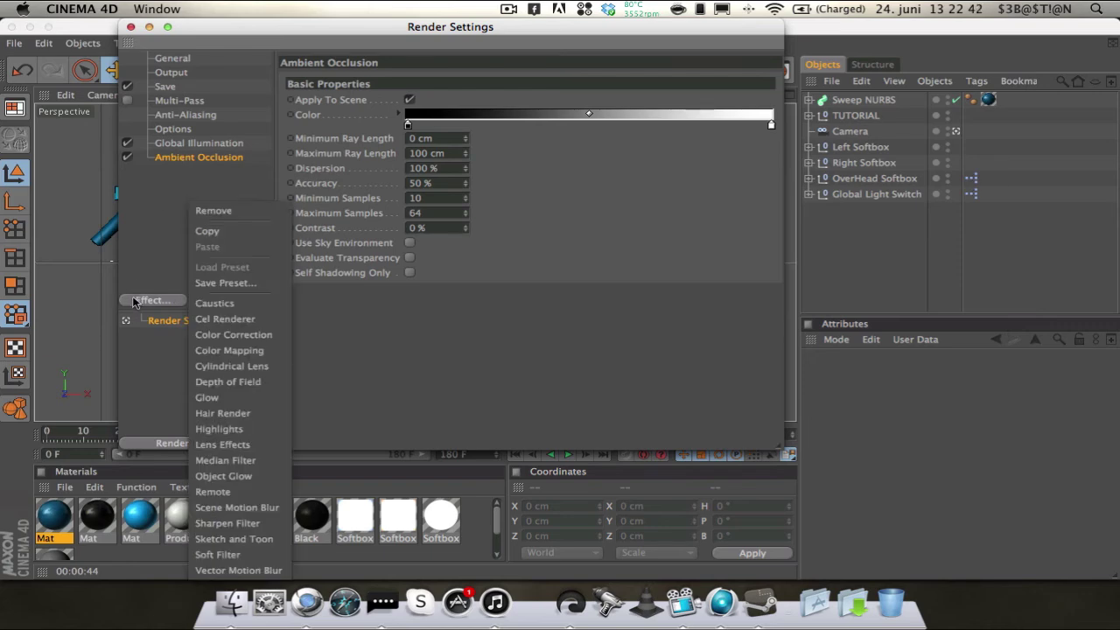
left_click(261, 334)
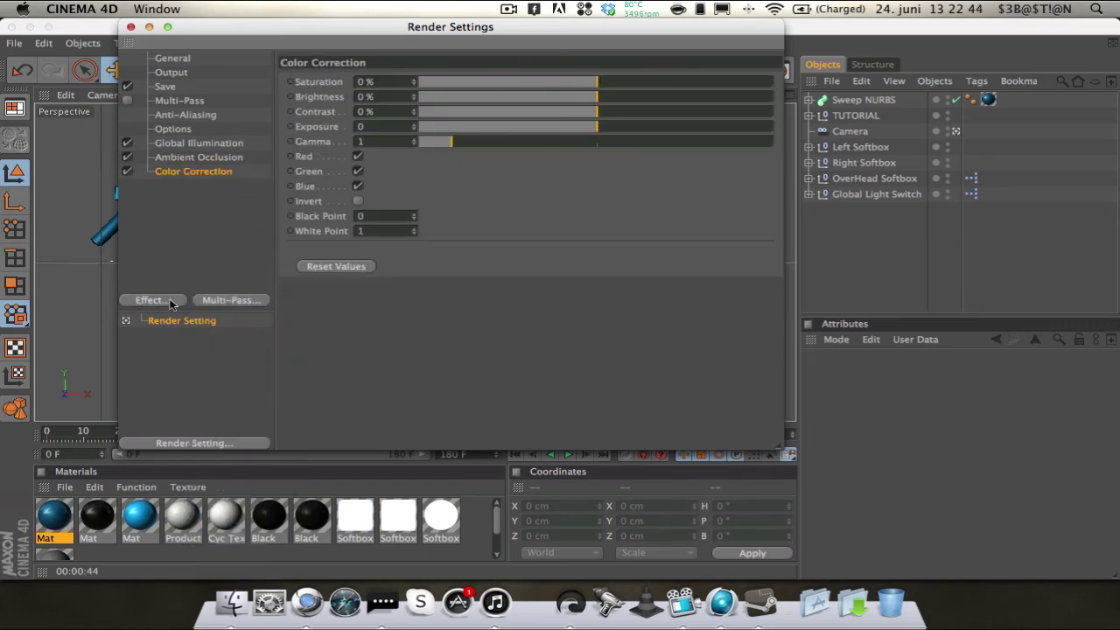
left_click(168, 303)
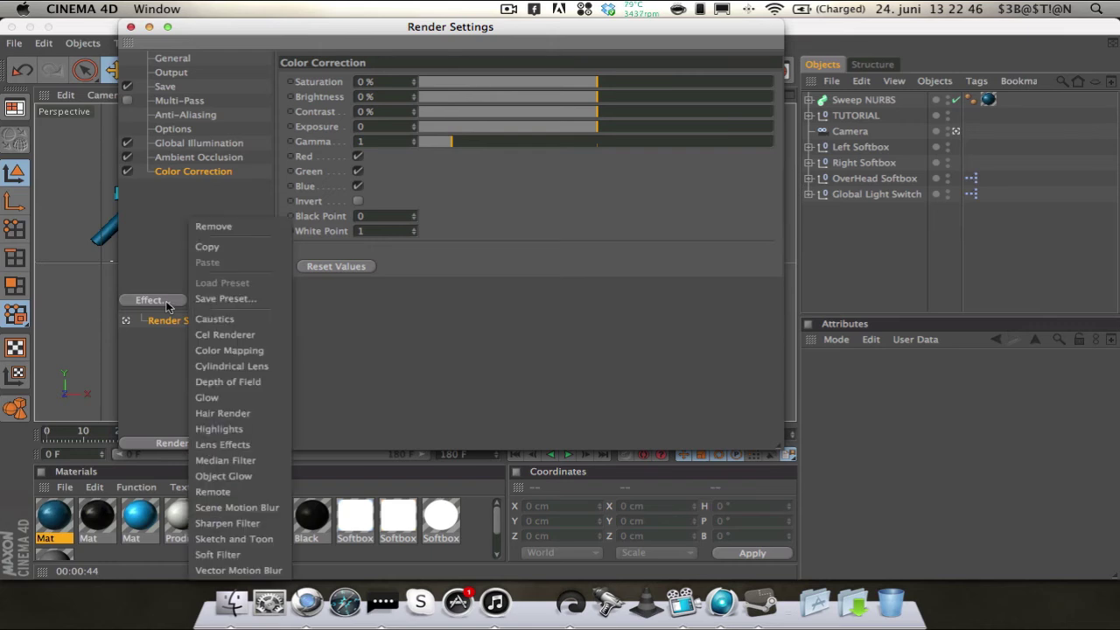
left_click(225, 382)
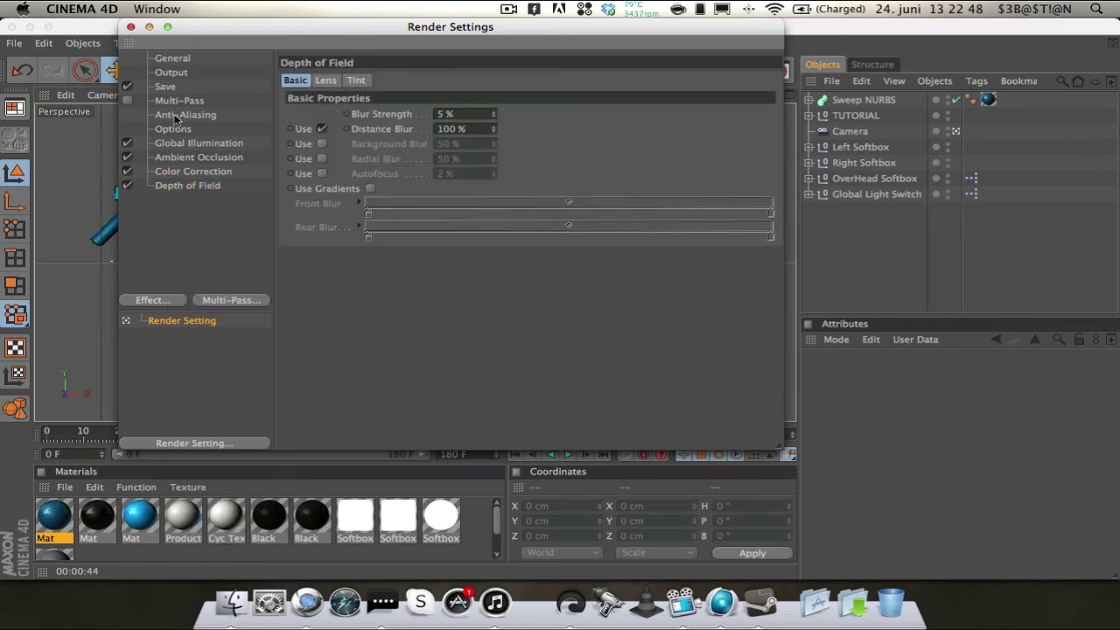
Set the render output to the HDV/HDTV 720 29.97 film/video preset.
left_click(172, 72)
left_click(297, 80)
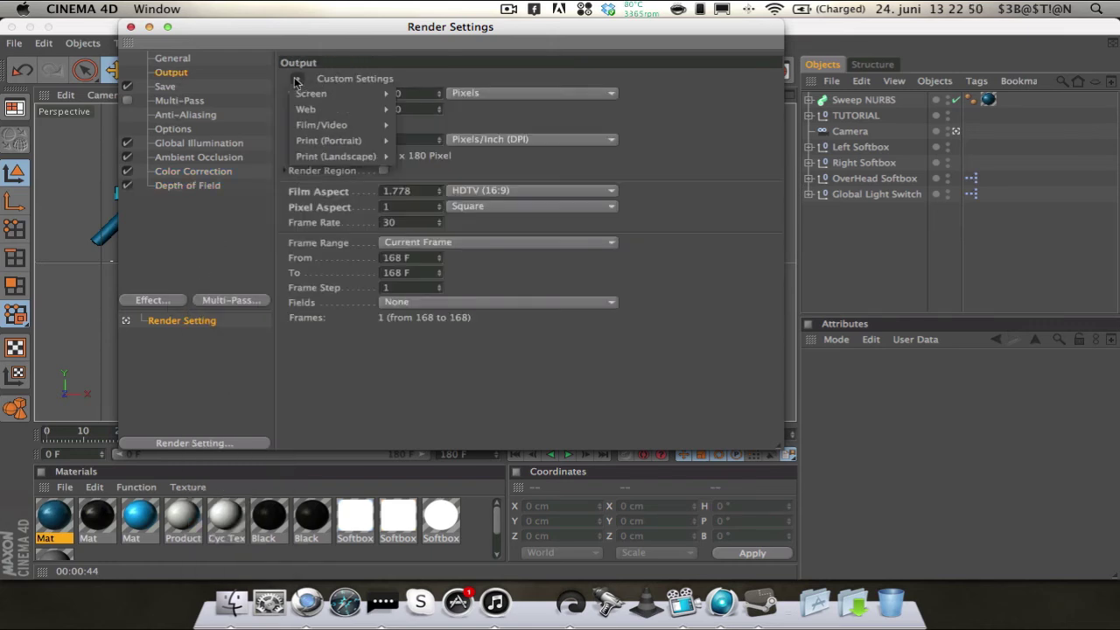
mouse_move(336, 93)
mouse_move(359, 127)
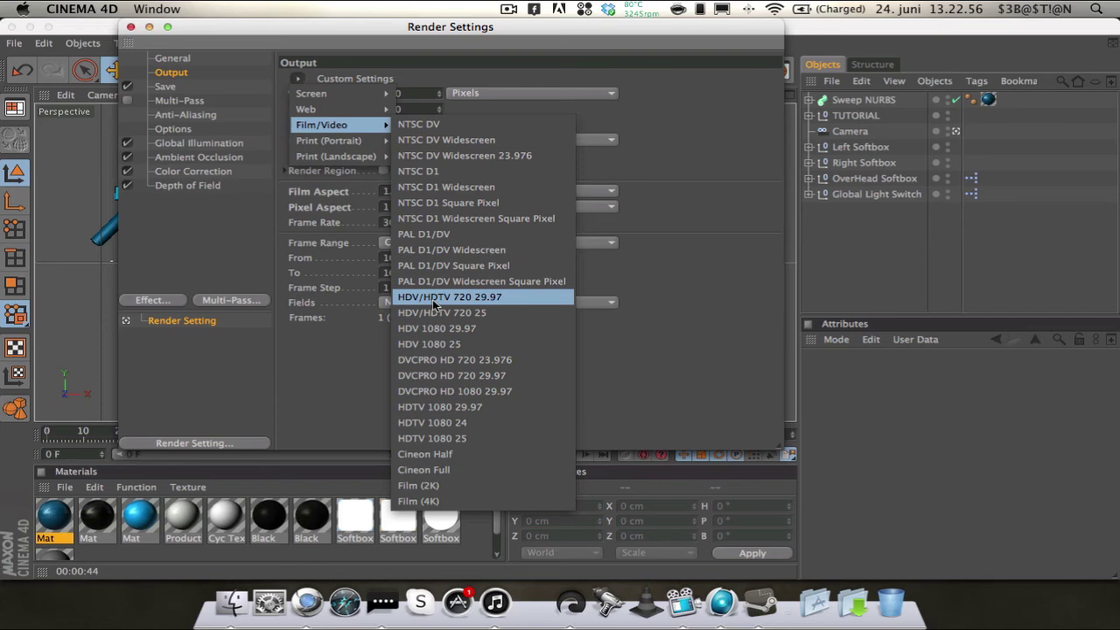
left_click(481, 299)
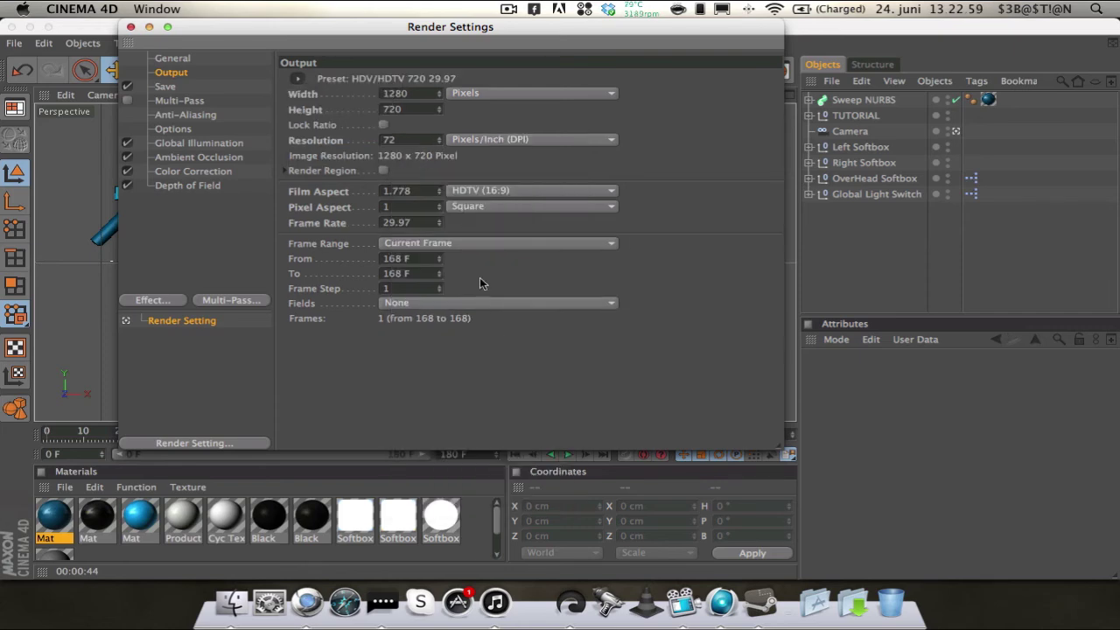
Set the output frame range to All Frames.
left_click(431, 245)
left_click(430, 249)
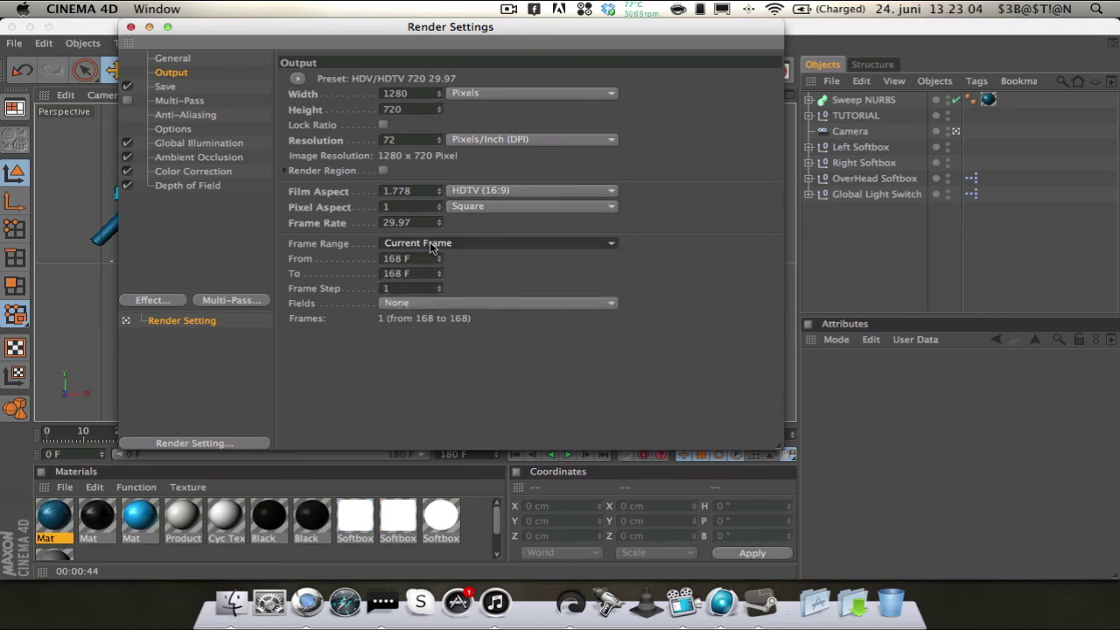
left_click(431, 248)
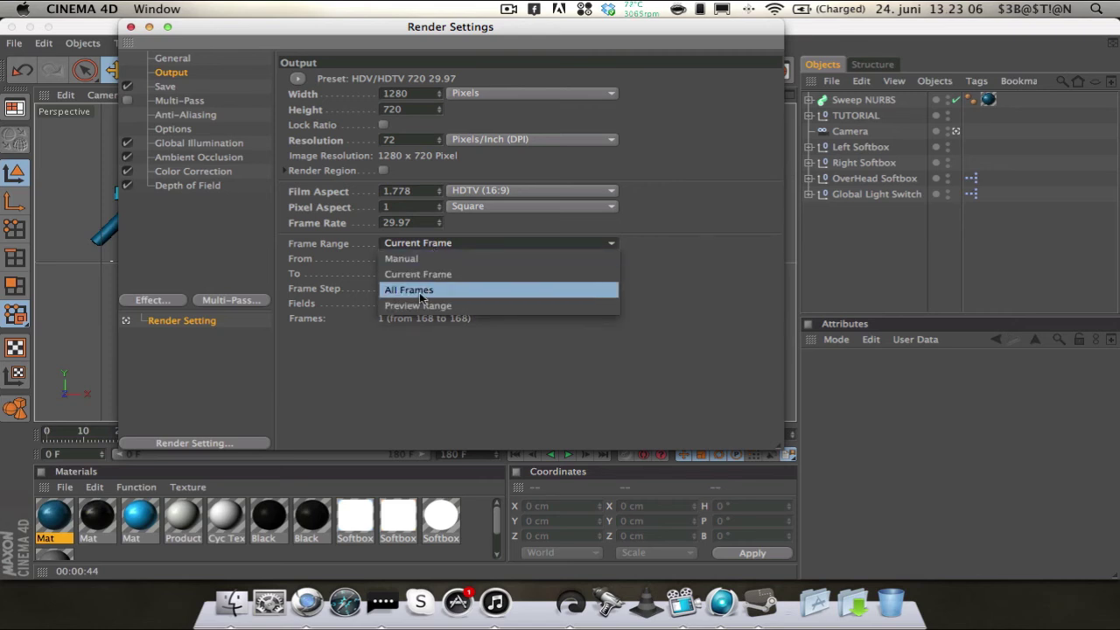
left_click(422, 288)
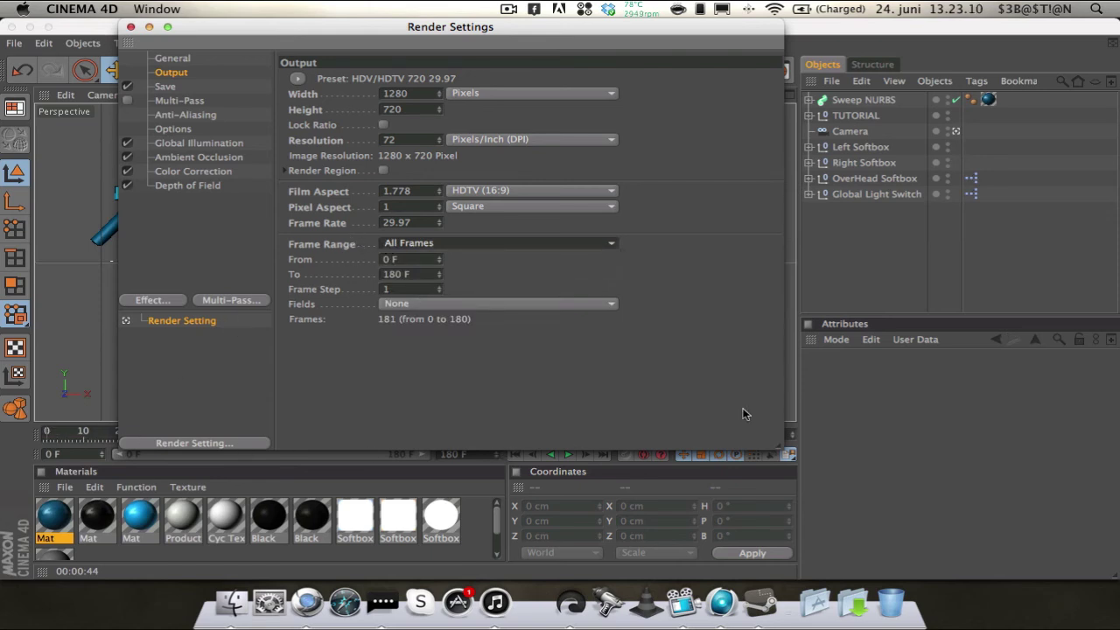
Set the save format to QuickTime Movie and enable Alpha Channel and Straight Alpha.
left_click(168, 87)
left_click(419, 129)
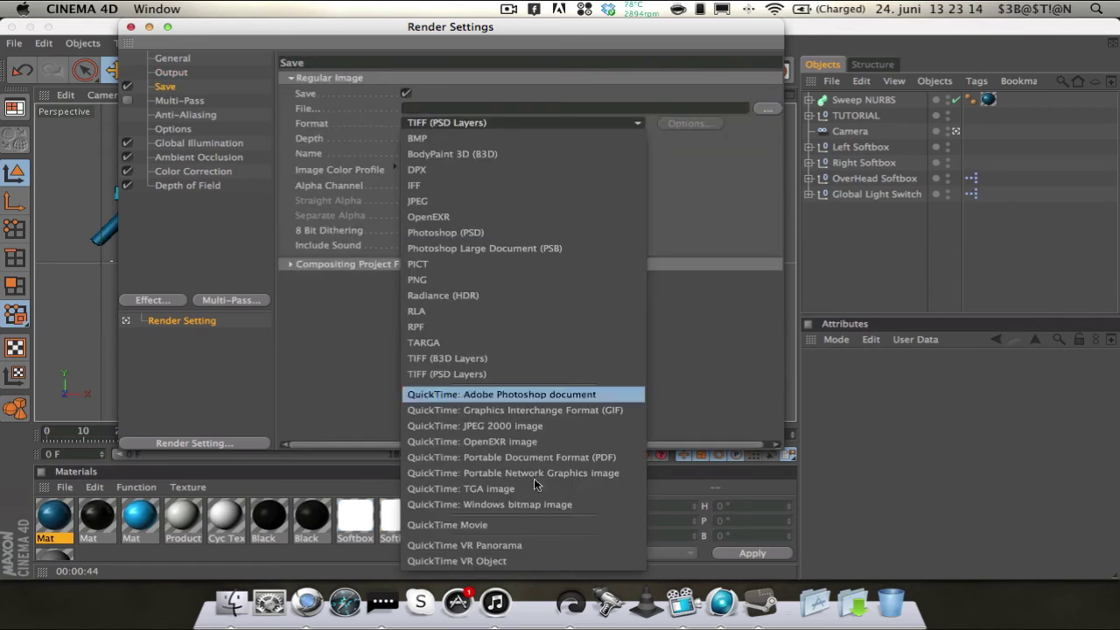
left_click(488, 523)
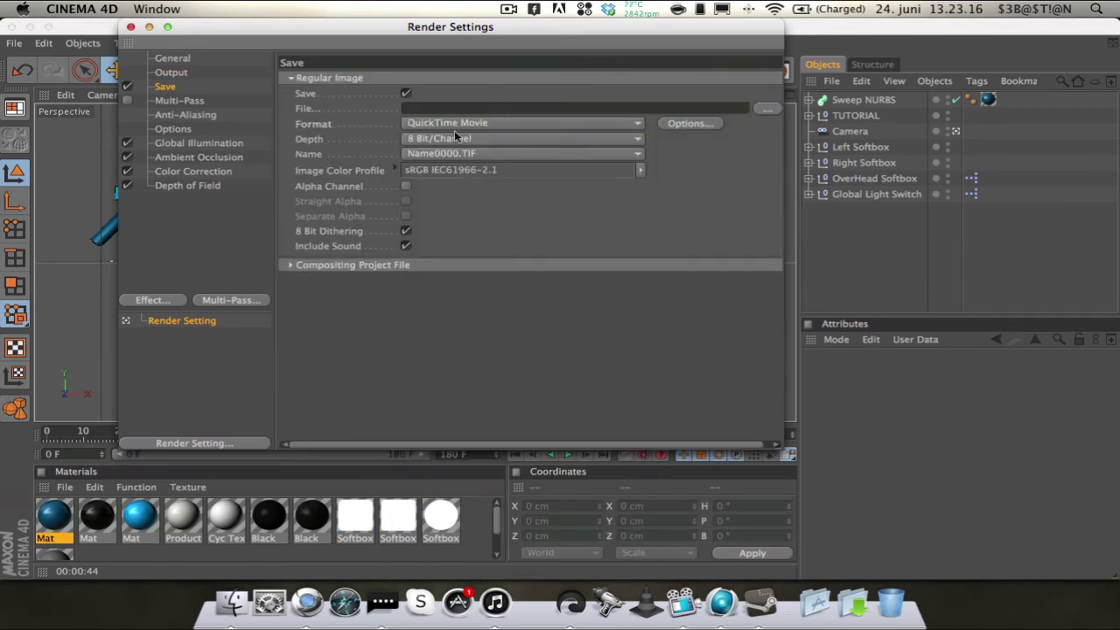
left_click(406, 187)
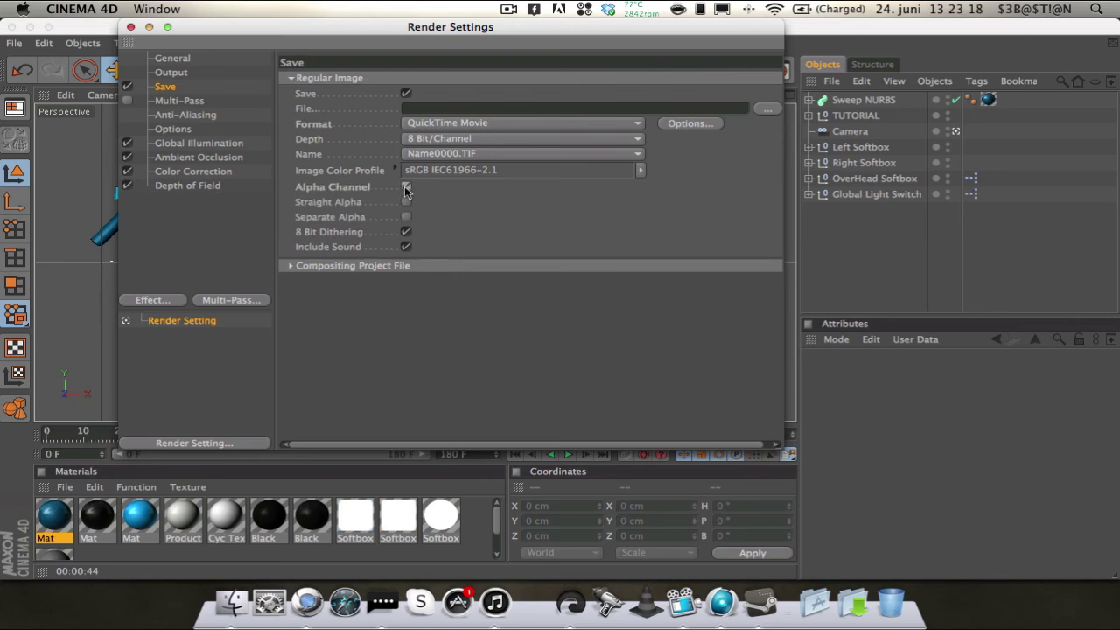
left_click(407, 203)
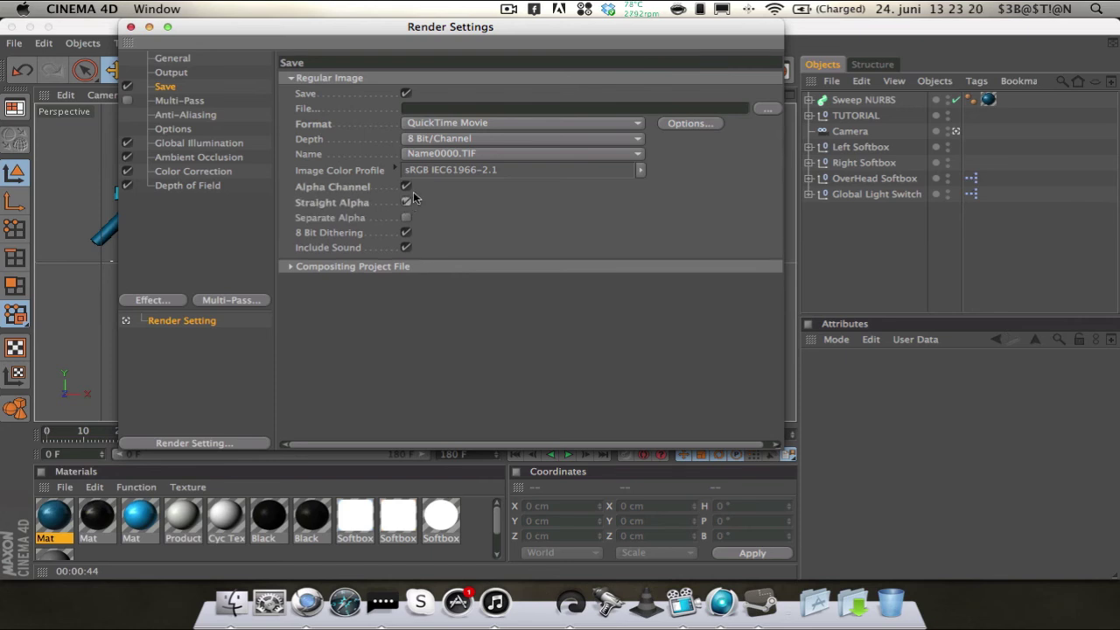
Set the QuickTime compression type to H.264 and confirm the compression settings.
left_click(712, 125)
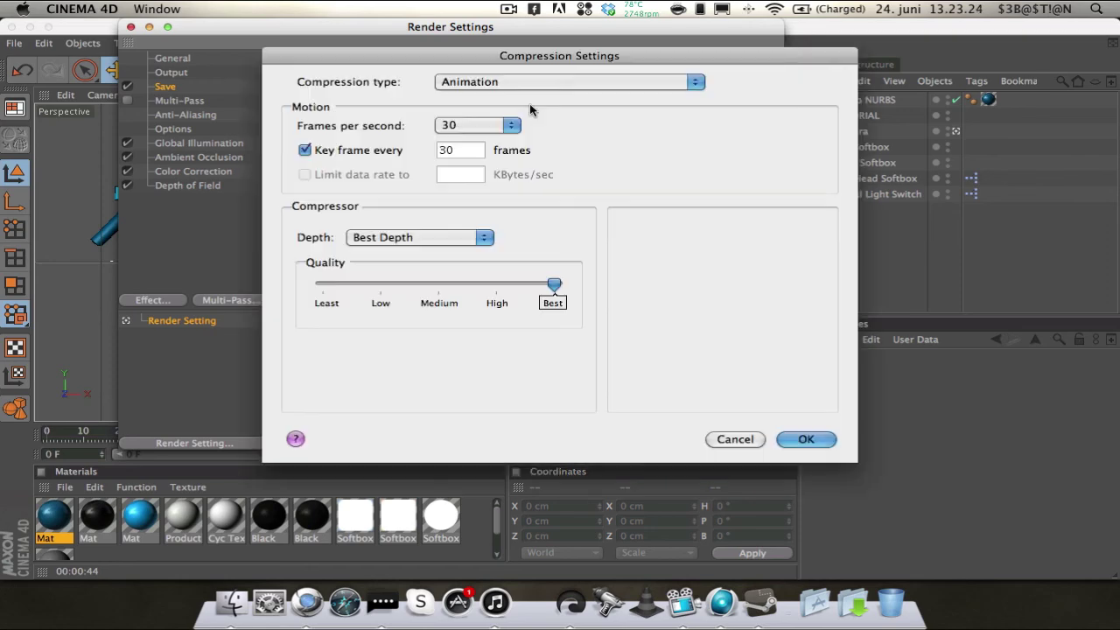
left_click(518, 84)
left_click(469, 194)
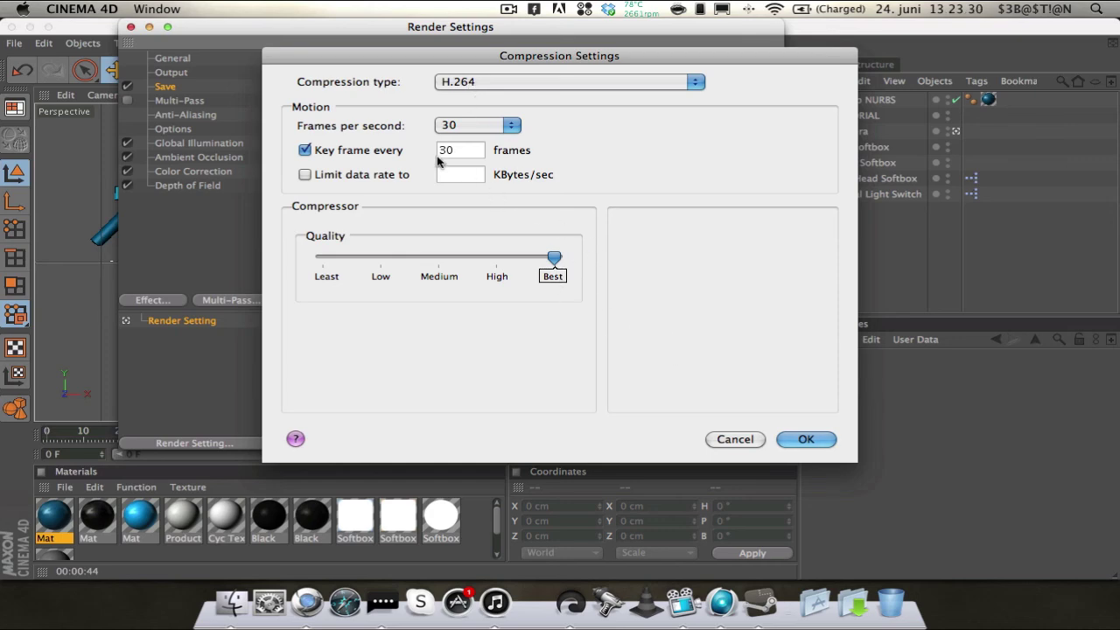
left_click(833, 441)
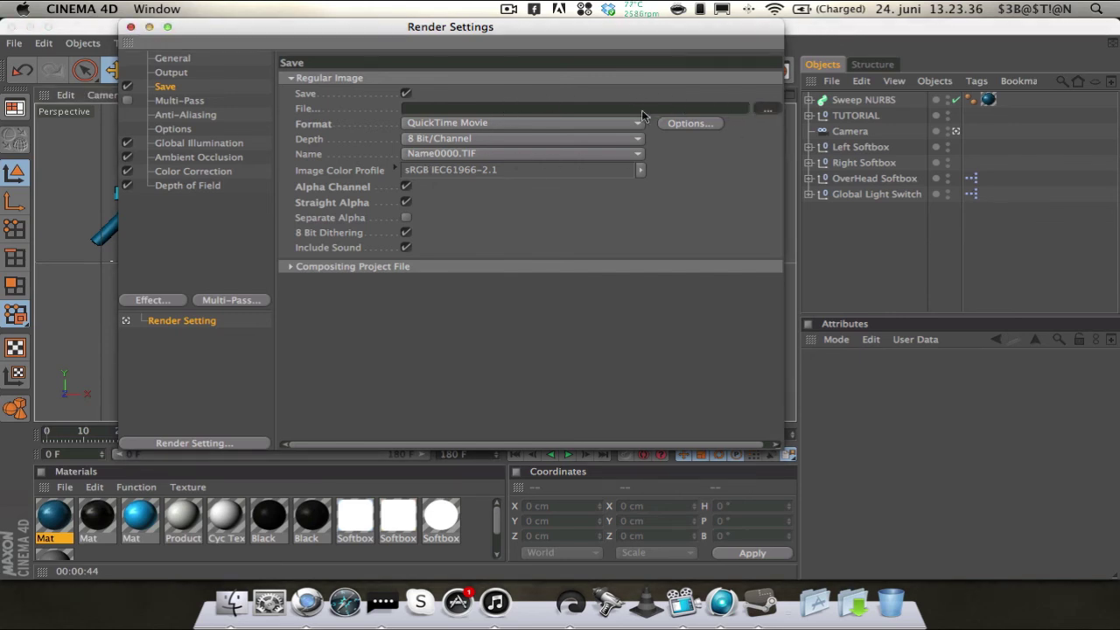
Set the render's save file to "Tutorial intro" on the Desktop.
left_click(440, 108)
type("Tutorial")
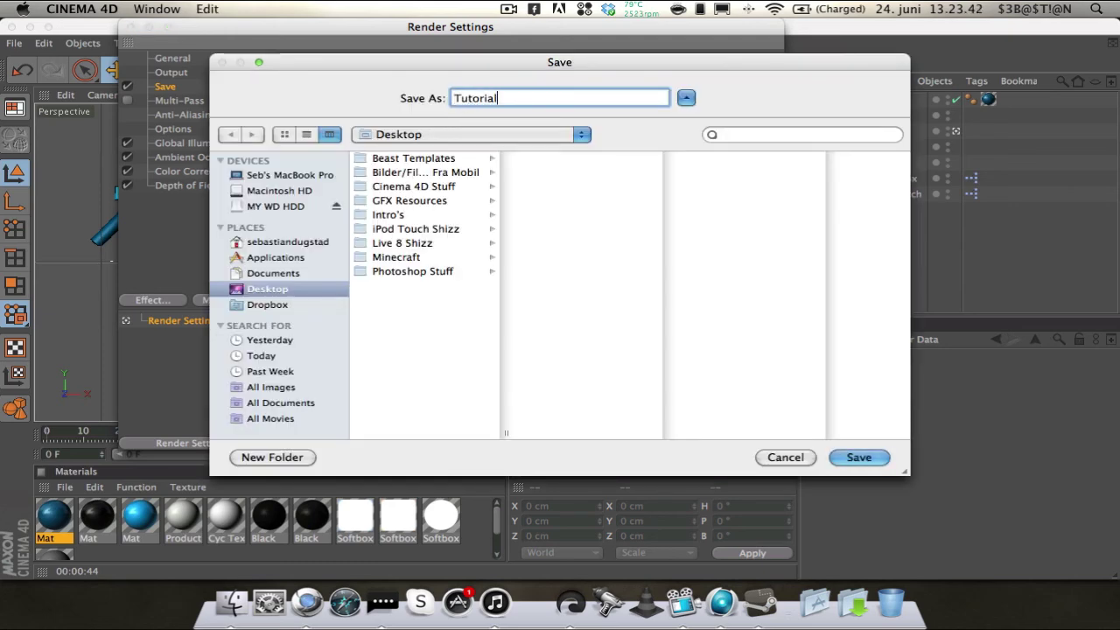
type(" intro")
key("Return")
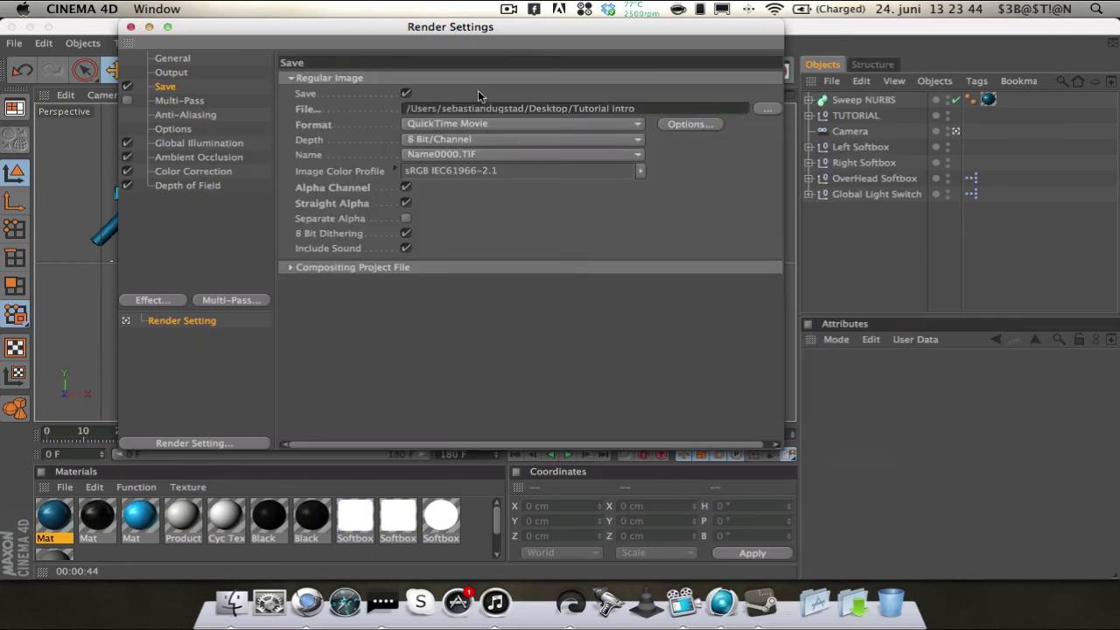
Set the anti-aliasing filter to Animation, with anti-aliasing at Best.
left_click(185, 115)
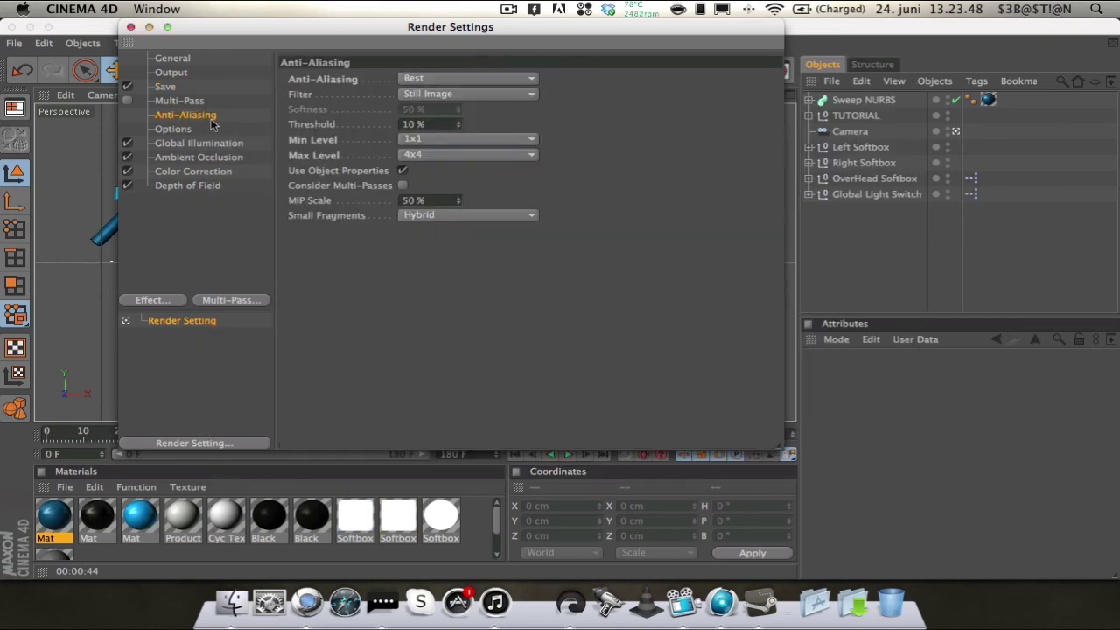
left_click(443, 79)
left_click(443, 78)
left_click(437, 93)
left_click(437, 94)
left_click(437, 94)
left_click(453, 123)
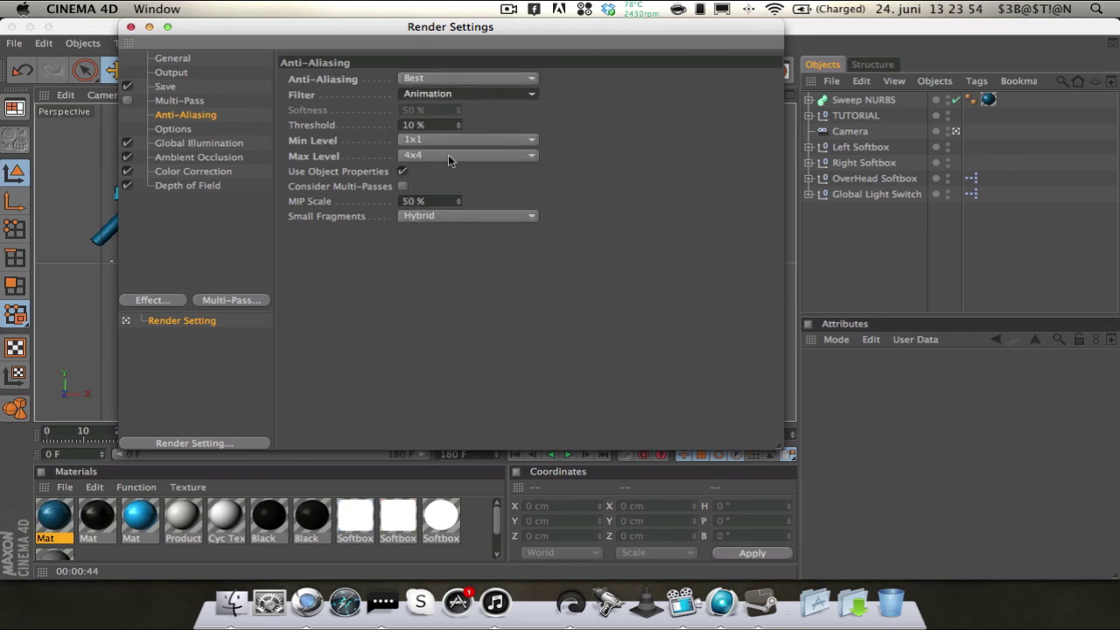
Review the render Options and Save settings and close the render settings.
left_click(182, 131)
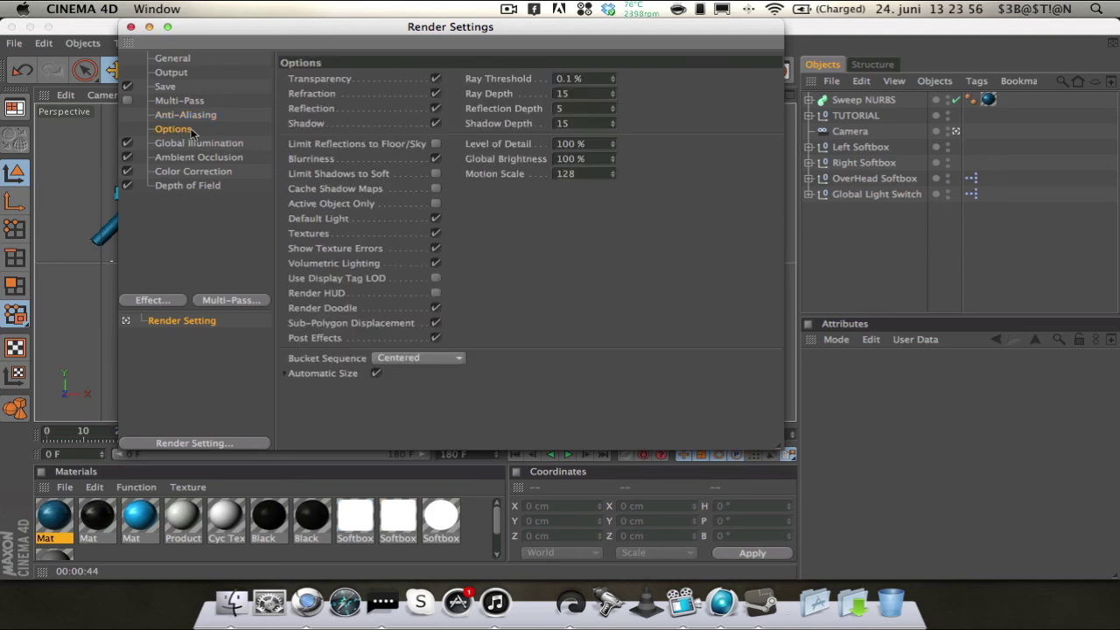
left_click(165, 87)
left_click(131, 27)
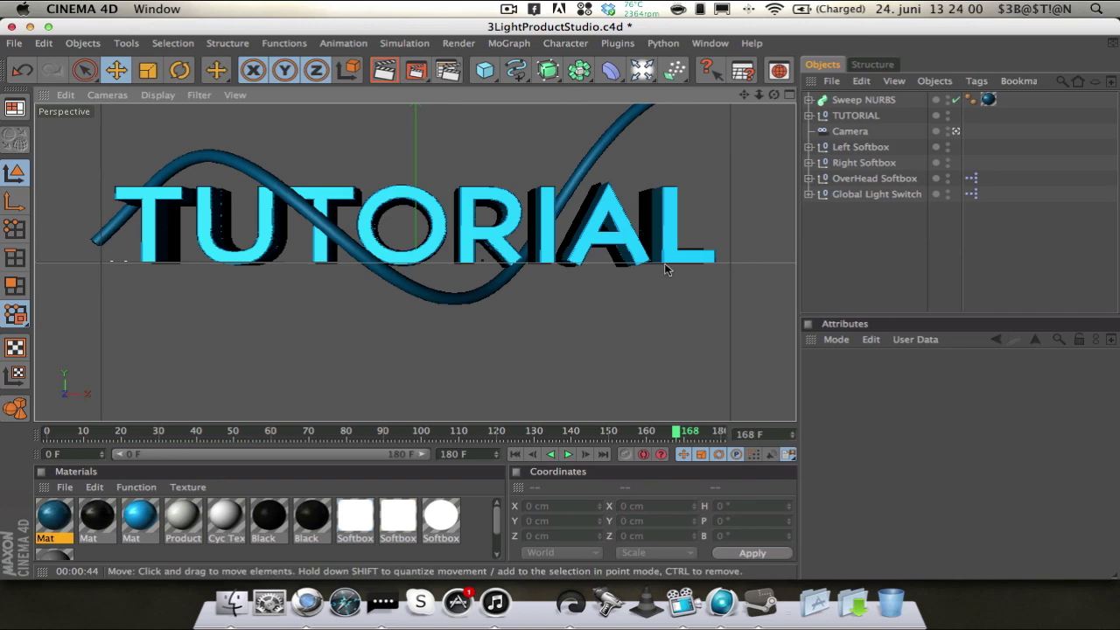
left_click(510, 8)
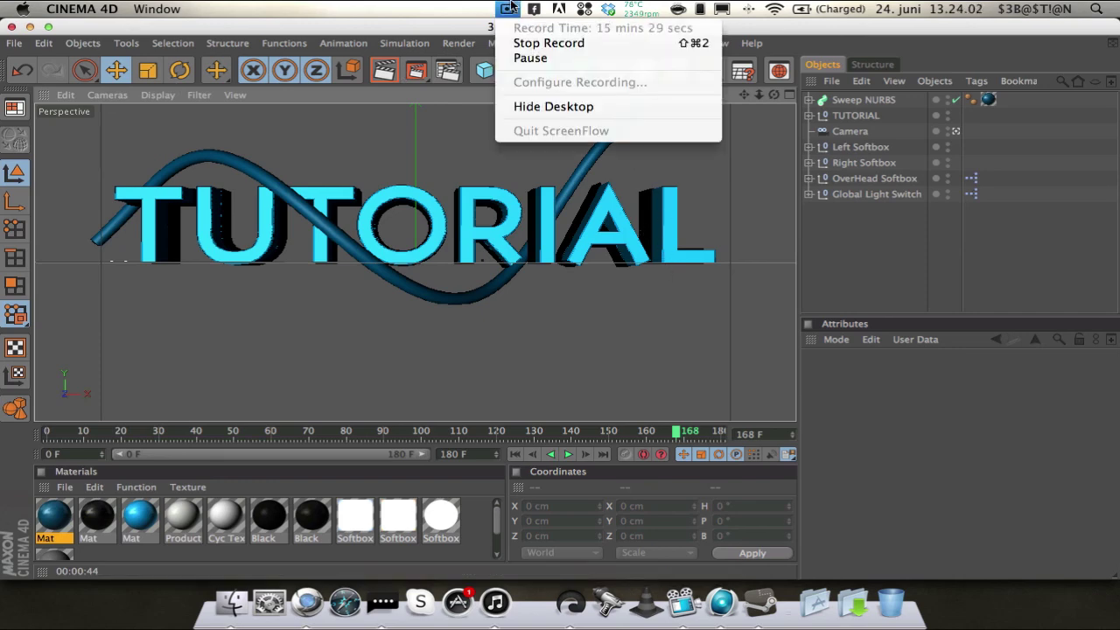
left_click(493, 24)
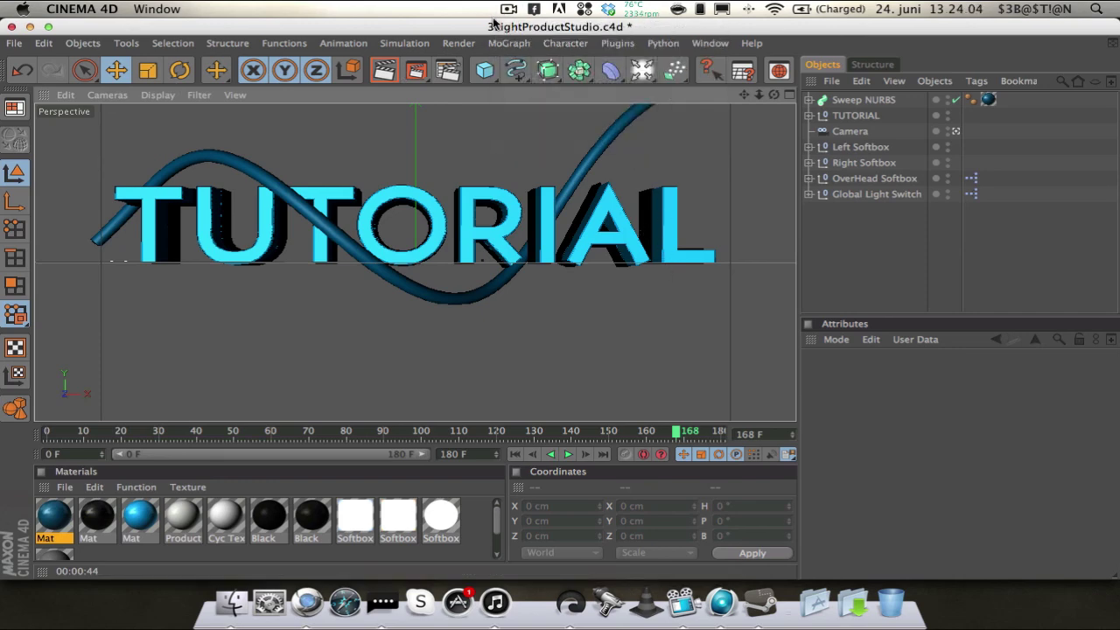